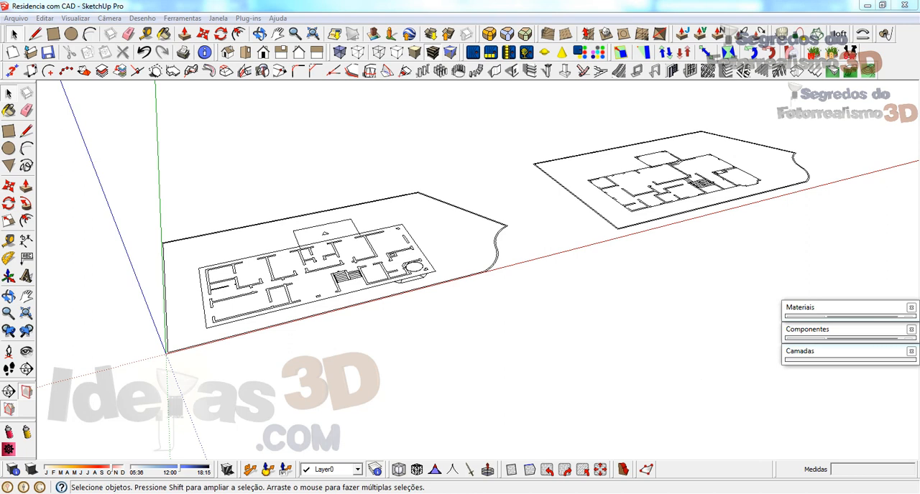
Open the floor plan group for editing and examine its wall outlines and the gaps between the wall ends
double_click(324, 246)
scroll(469, 225, down, 4)
scroll(254, 286, up, 4)
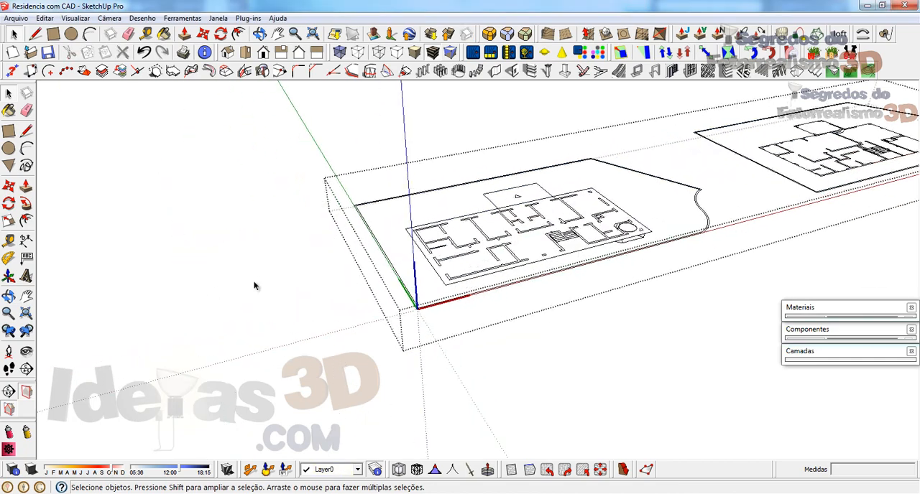
scroll(415, 263, up, 5)
scroll(424, 252, up, 8)
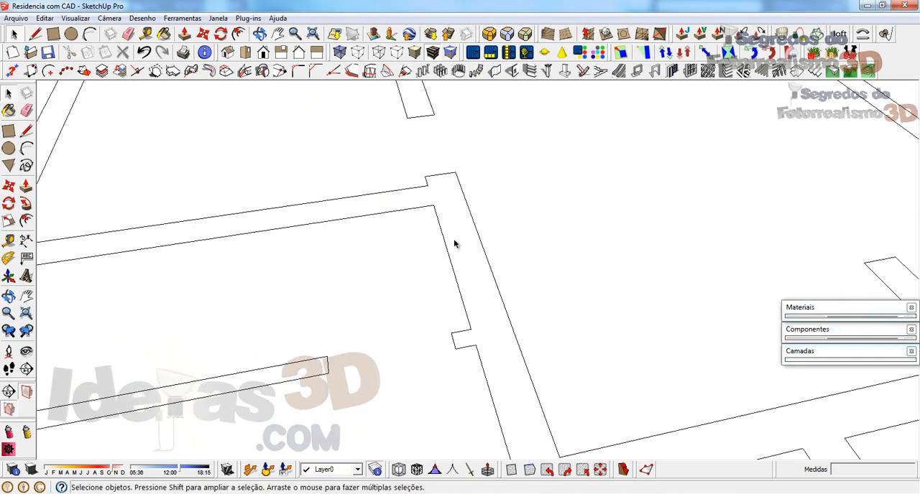
click(432, 207)
click(462, 191)
click(352, 154)
scroll(498, 205, down, 6)
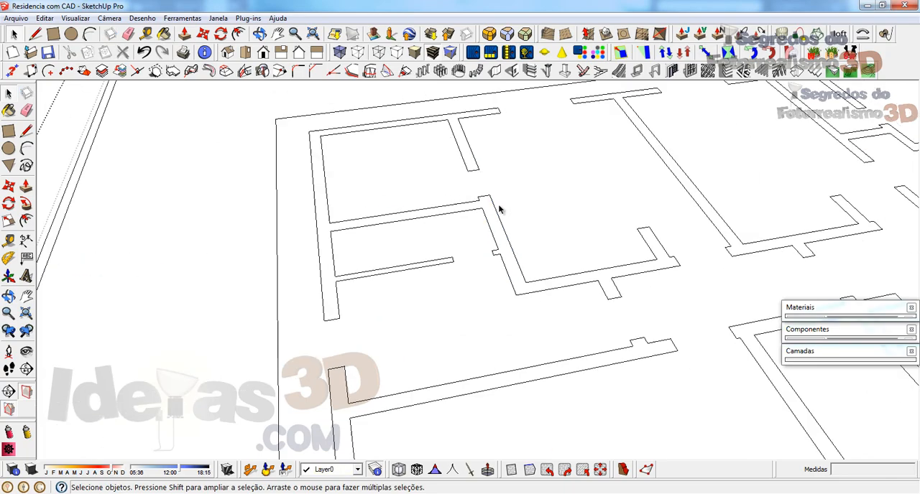
middle_drag(437, 162, 22, 295)
scroll(425, 336, up, 2)
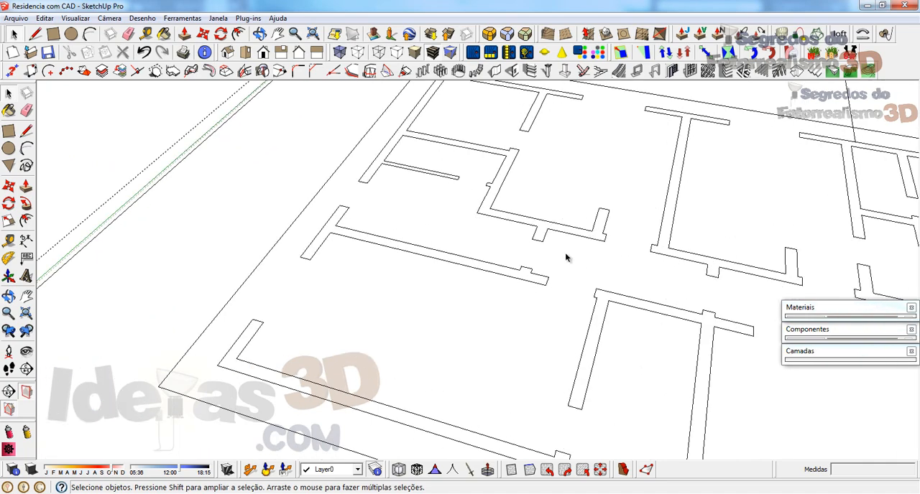
scroll(206, 254, down, 2)
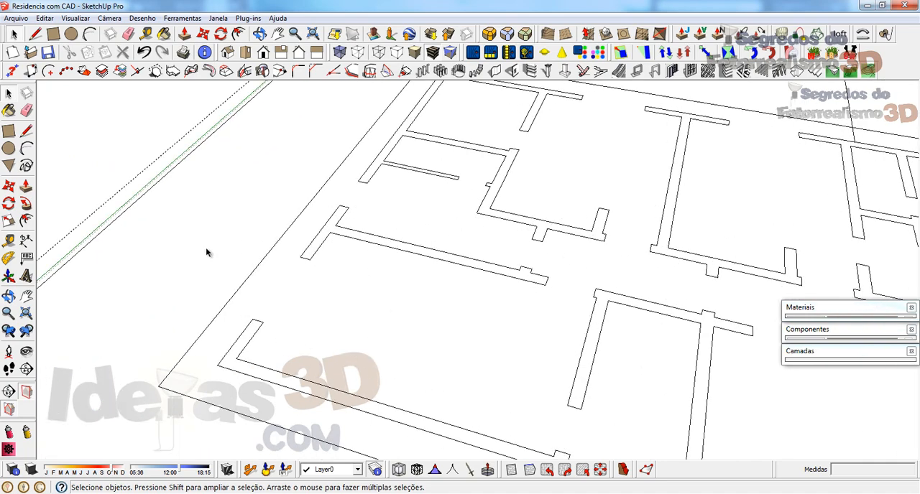
scroll(474, 255, down, 2)
scroll(316, 256, down, 2)
scroll(648, 292, down, 1)
scroll(359, 263, up, 4)
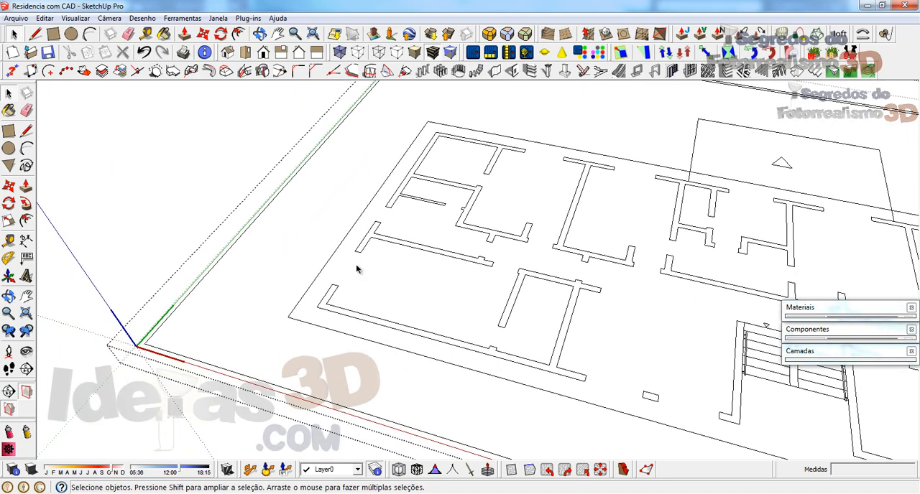
scroll(361, 253, up, 2)
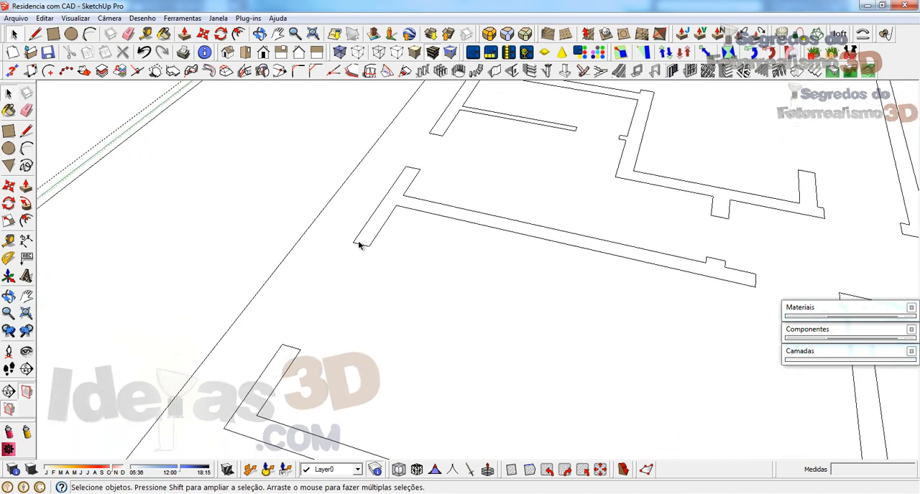
Try closing the gap between two outer wall ends with a rectangle spanning the wall thickness, and undo it
key(r)
click(282, 344)
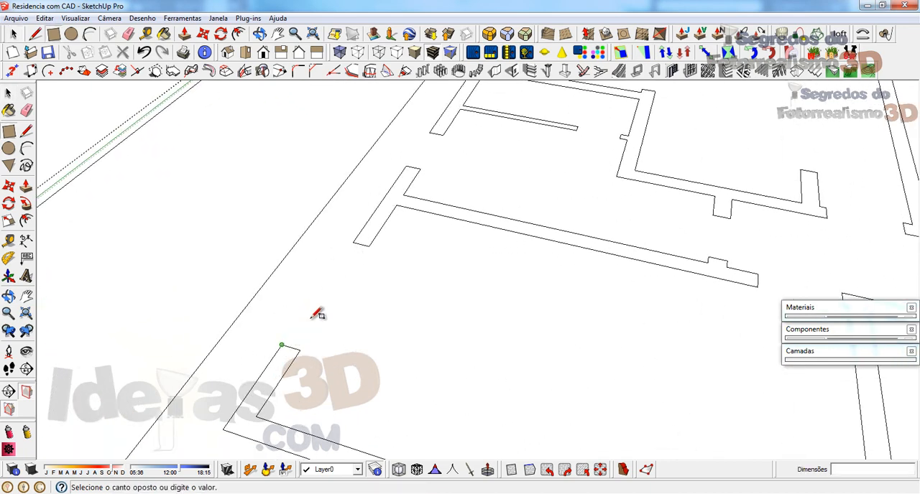
click(371, 245)
scroll(389, 167, down, 5)
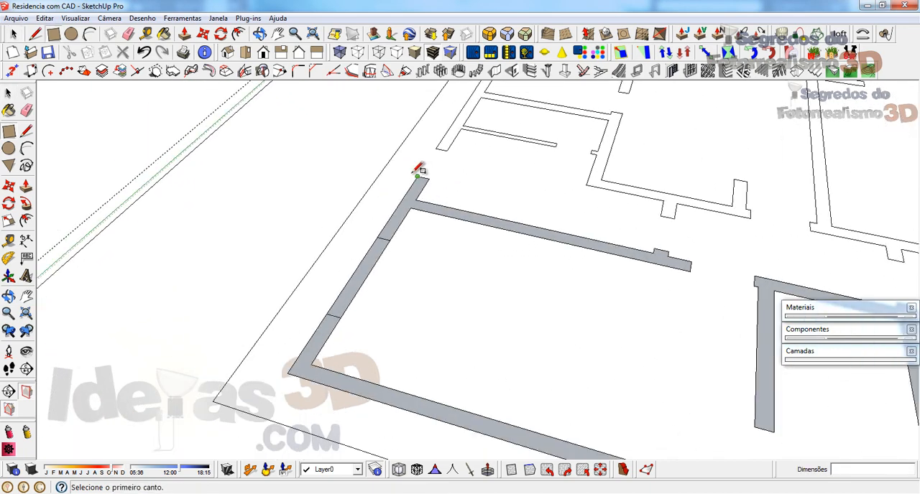
middle_drag(392, 199, 540, 282)
scroll(353, 288, down, 5)
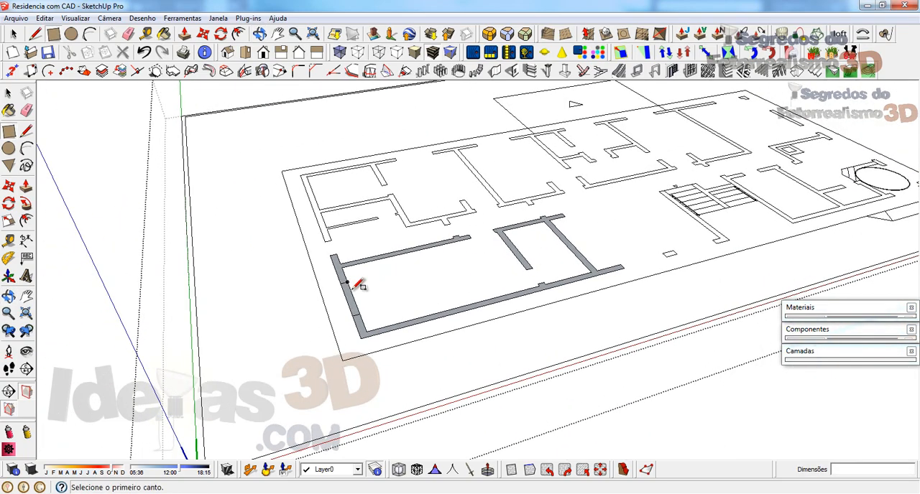
key(space)
key(ctrl+z)
Select all the plan lines inside the group and generate their faces with the Make Faces 1.4 plug-in
middle_drag(486, 305, 445, 263)
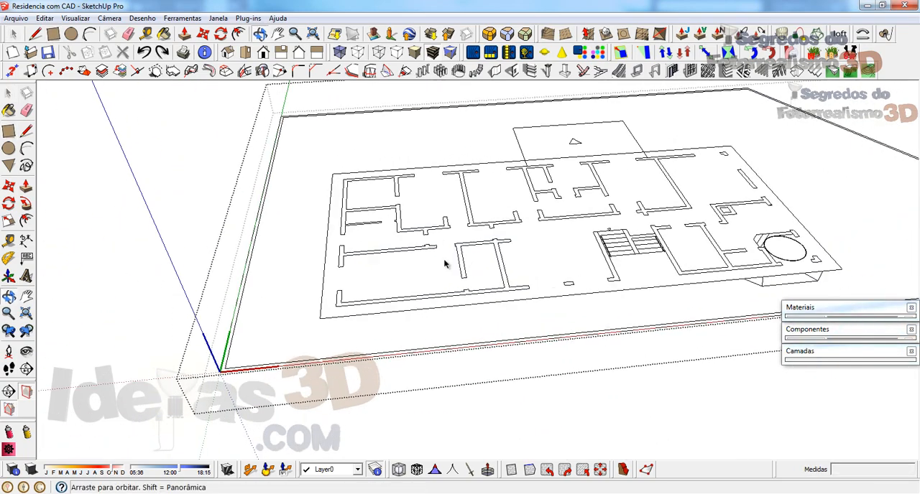
scroll(202, 296, down, 5)
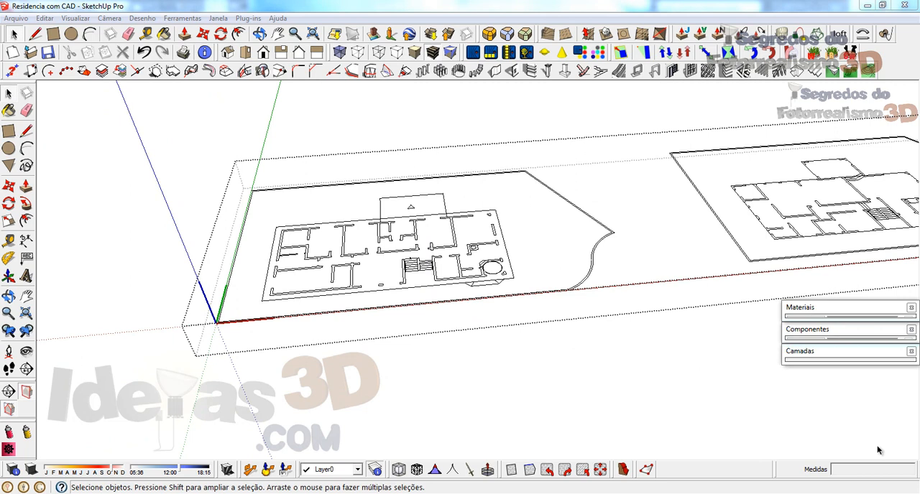
click(181, 18)
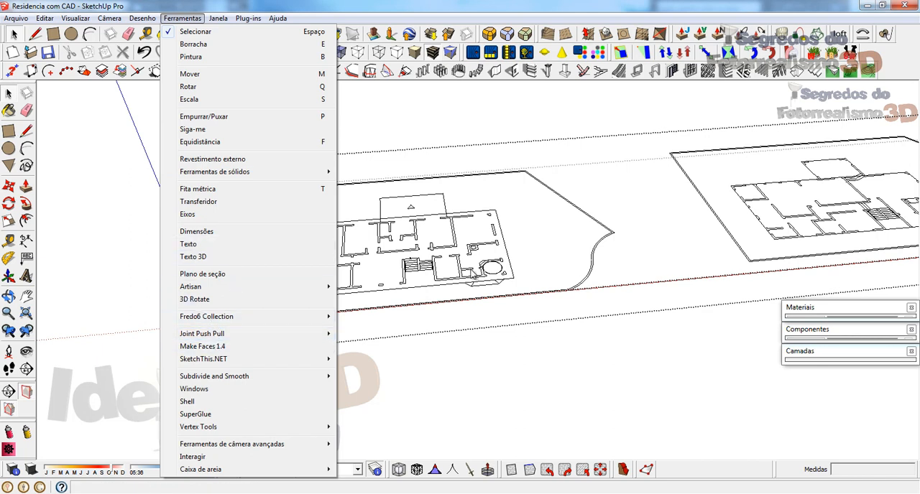
click(437, 281)
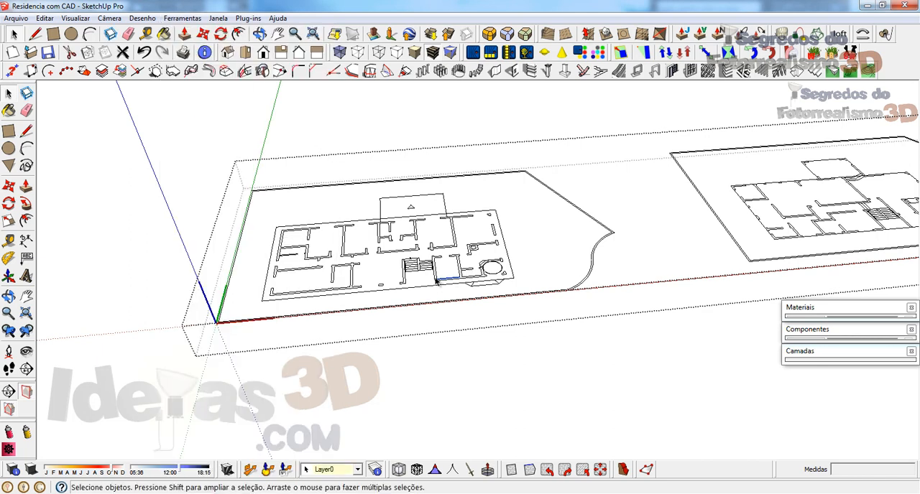
key(ctrl+a)
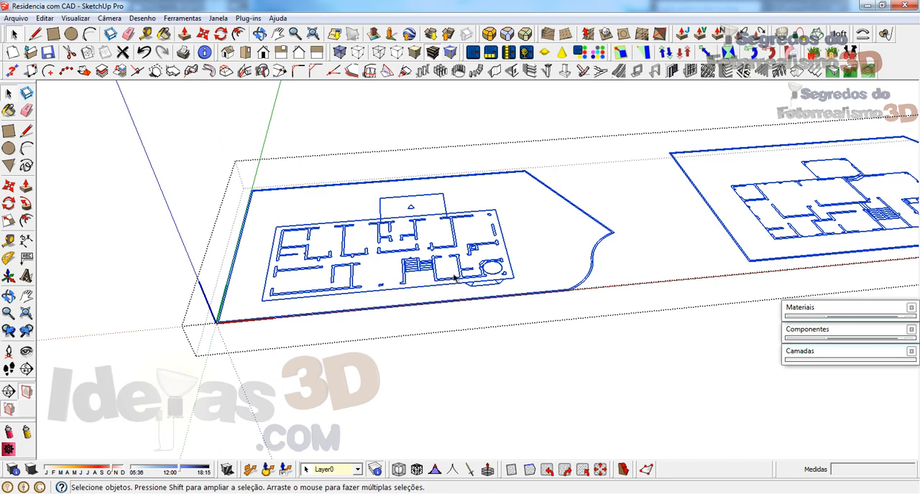
click(181, 18)
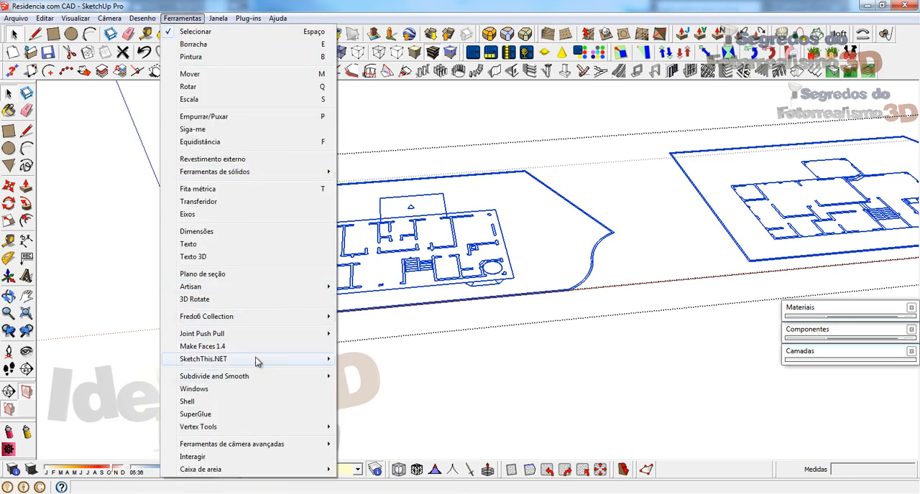
click(204, 347)
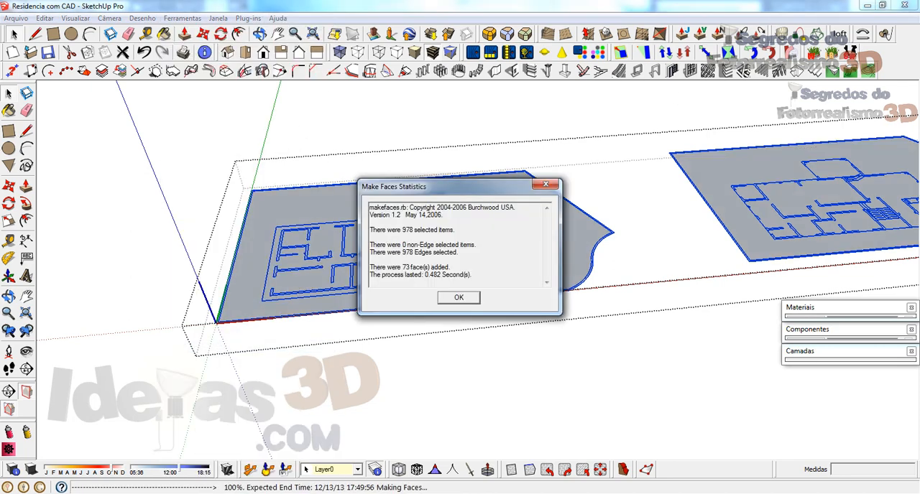
click(460, 298)
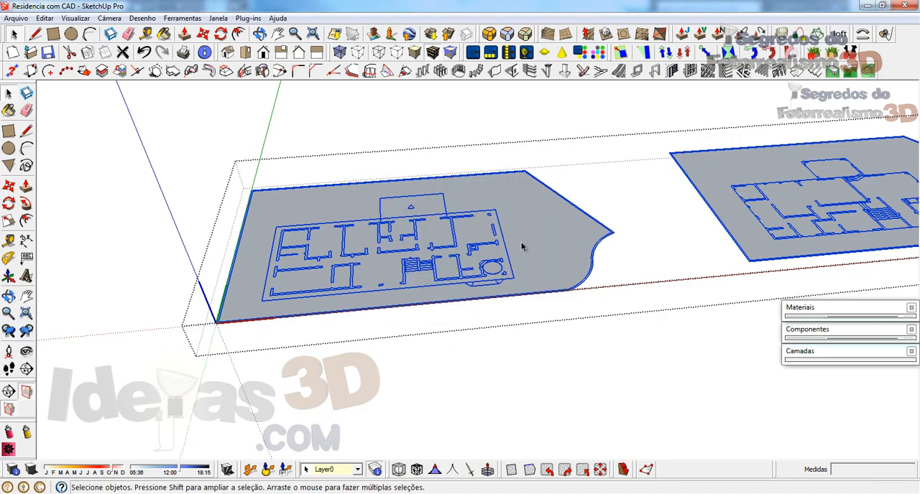
Examine the generated faces on the walls and surrounding floor, including the open gaps between wall ends
middle_drag(290, 239, 261, 312)
scroll(262, 329, up, 5)
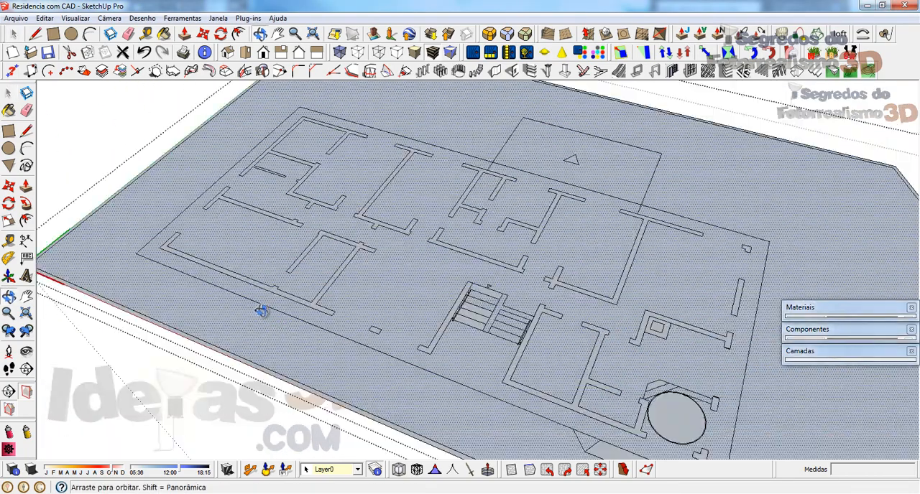
scroll(219, 236, up, 6)
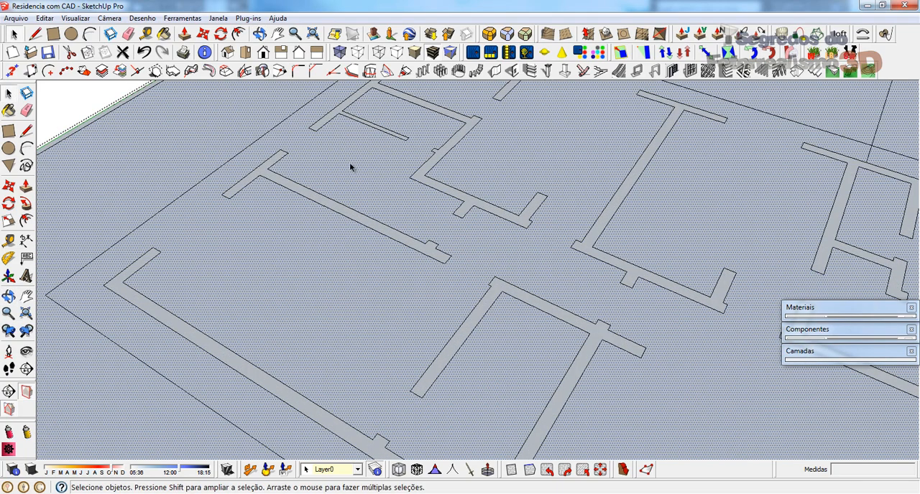
scroll(350, 167, down, 8)
scroll(178, 176, up, 8)
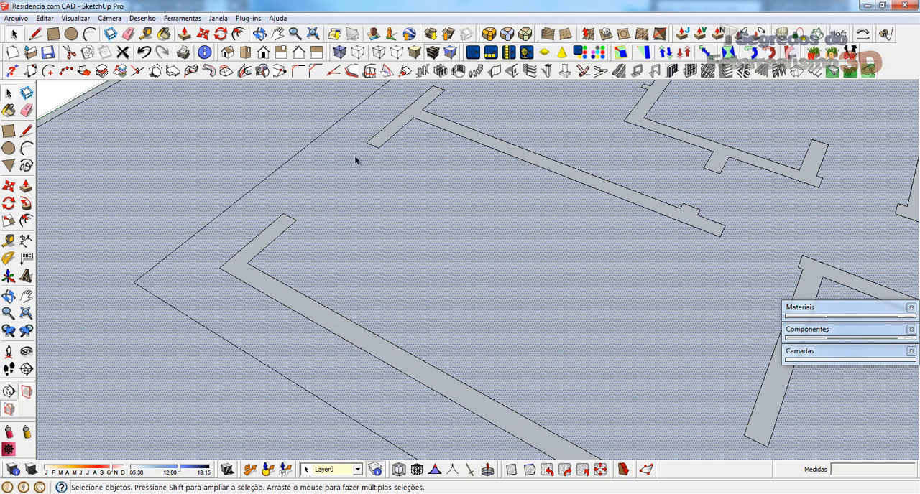
scroll(354, 155, down, 8)
middle_drag(437, 261, 669, 222)
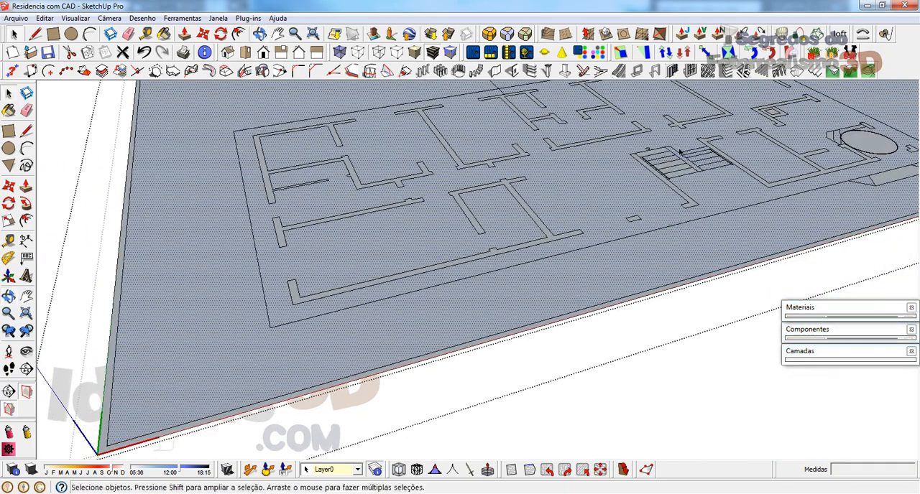
scroll(250, 257, up, 5)
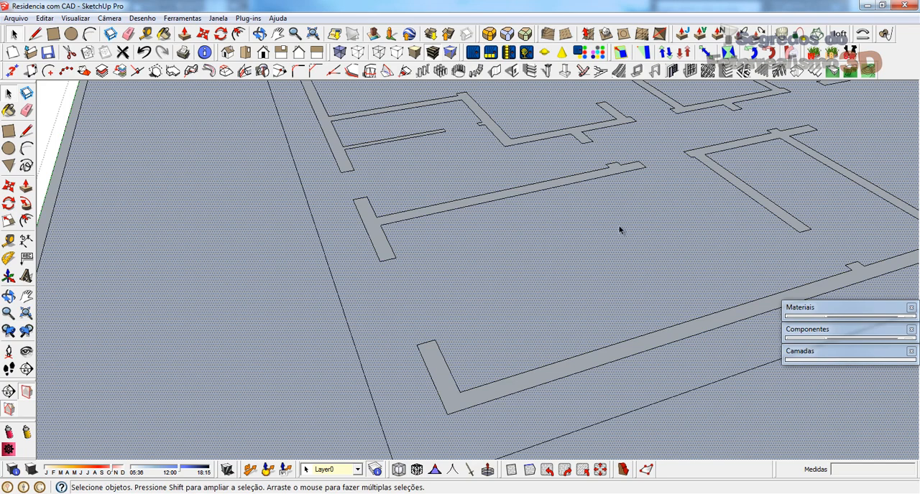
Draw a rectangle across the outer wall gap at the corner room, from one wall end's corner to the opposite corner of the other
middle_drag(561, 230, 378, 243)
scroll(295, 243, down, 2)
scroll(401, 268, up, 7)
middle_drag(410, 271, 323, 292)
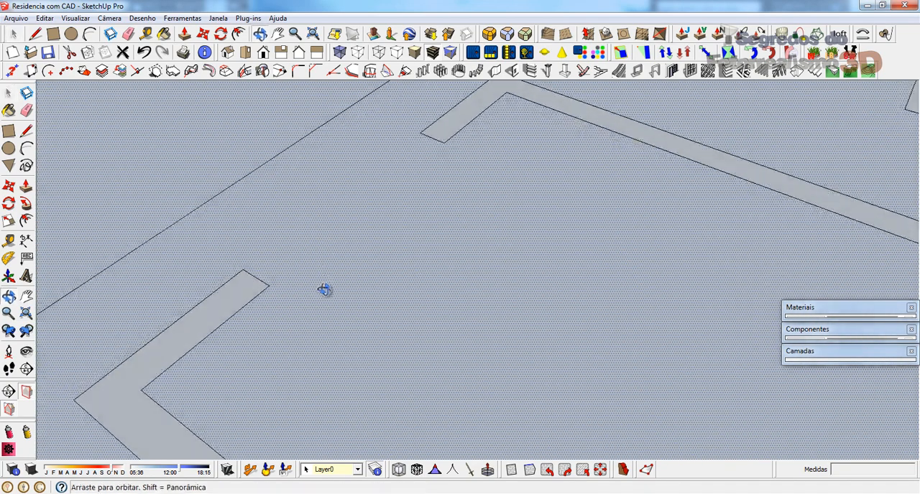
scroll(263, 268, up, 3)
key(r)
click(233, 270)
scroll(240, 265, down, 3)
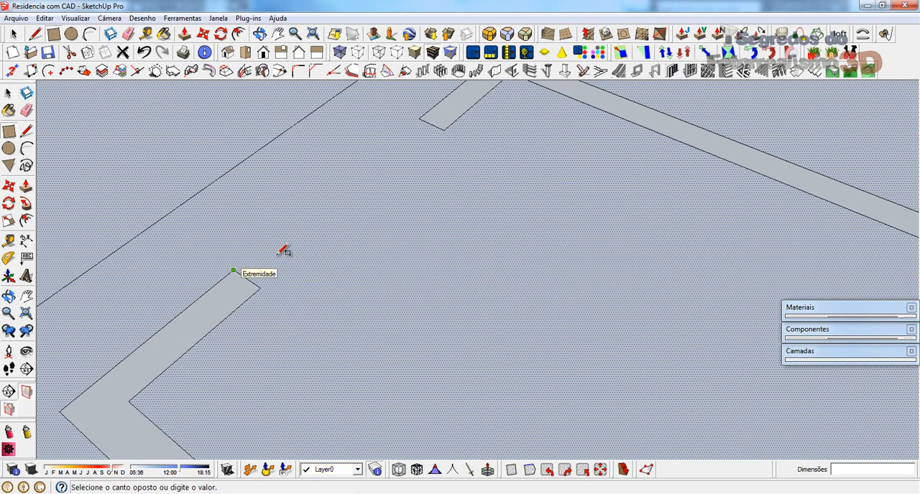
click(443, 130)
scroll(322, 168, down, 5)
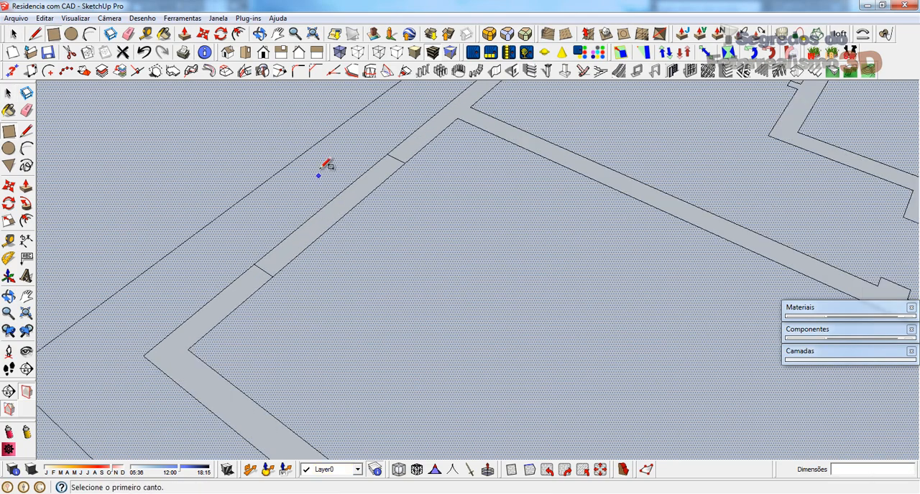
middle_drag(312, 163, 581, 223)
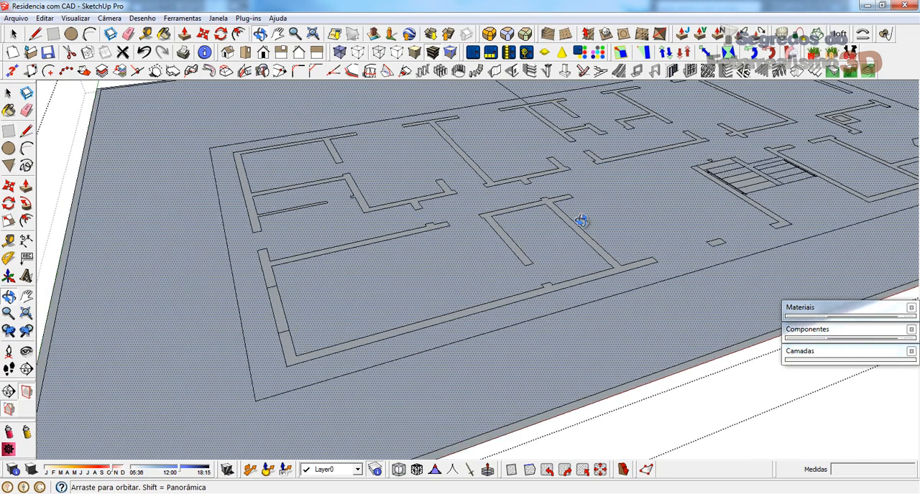
scroll(435, 255, down, 3)
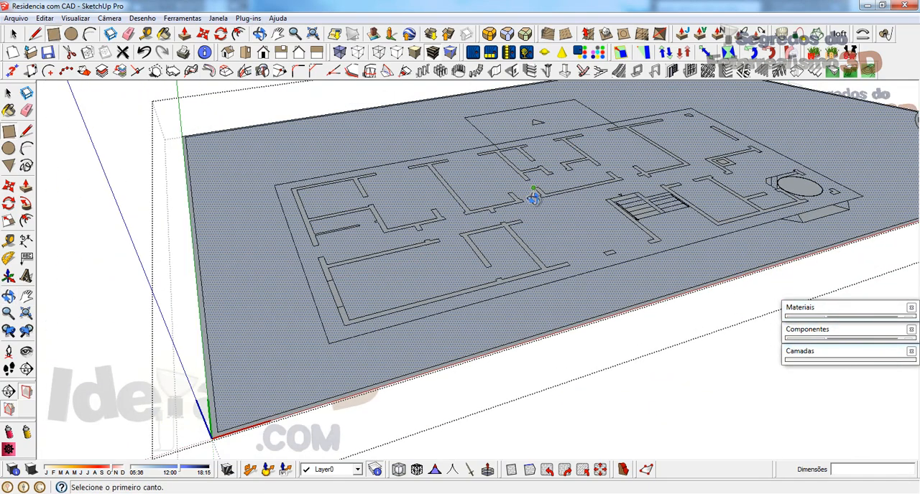
scroll(533, 198, up, 1)
key(space)
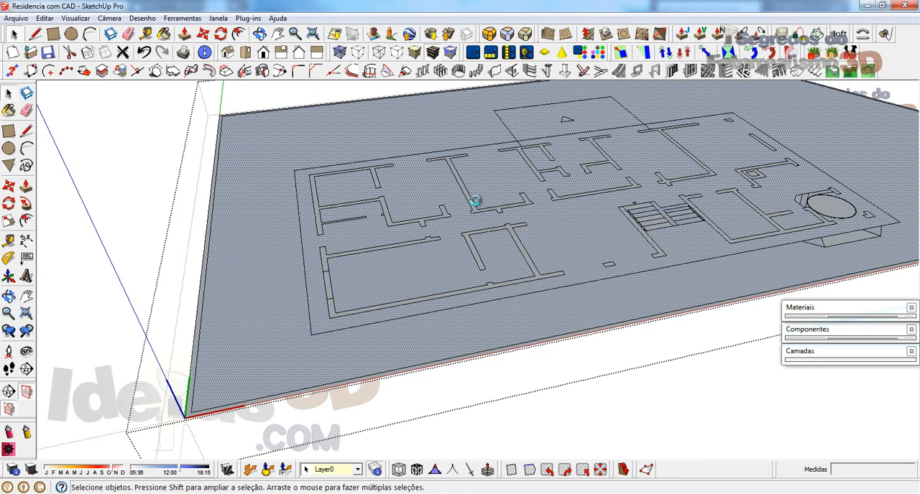
Inspect the rectangular outline around the small triangle behind the house by selecting its edges and the surrounding face, and check the rest of the plan
middle_drag(442, 221, 259, 216)
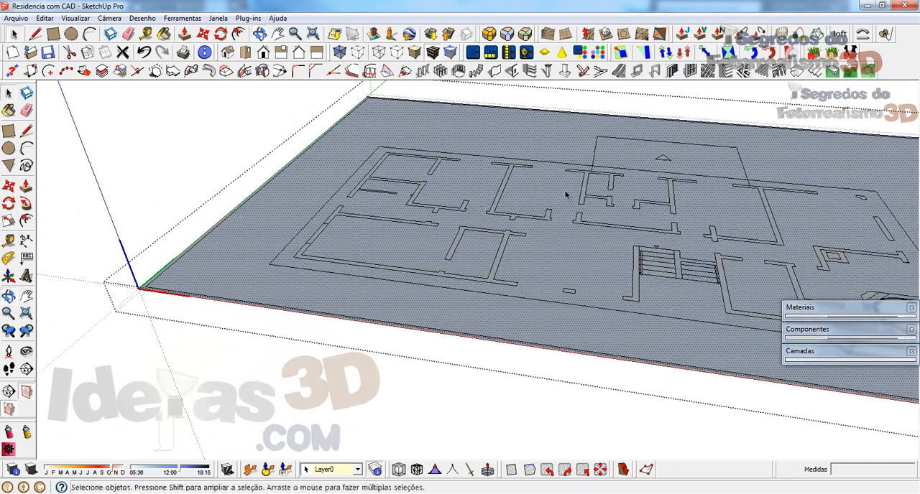
scroll(770, 133, up, 3)
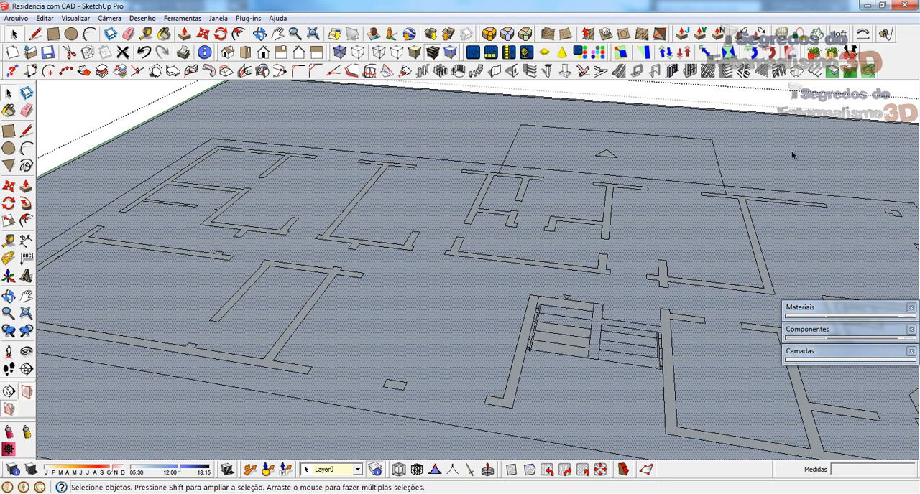
click(509, 151)
middle_drag(439, 160, 715, 132)
scroll(412, 129, up, 3)
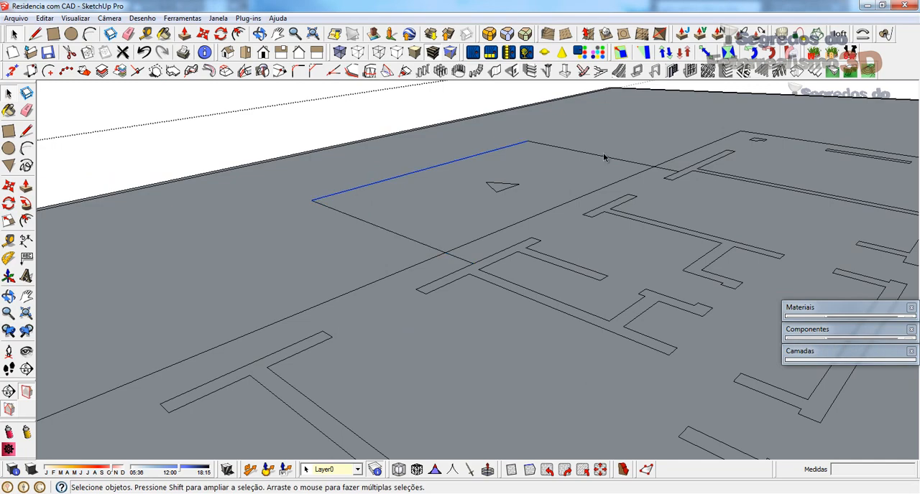
middle_drag(395, 217, 152, 291)
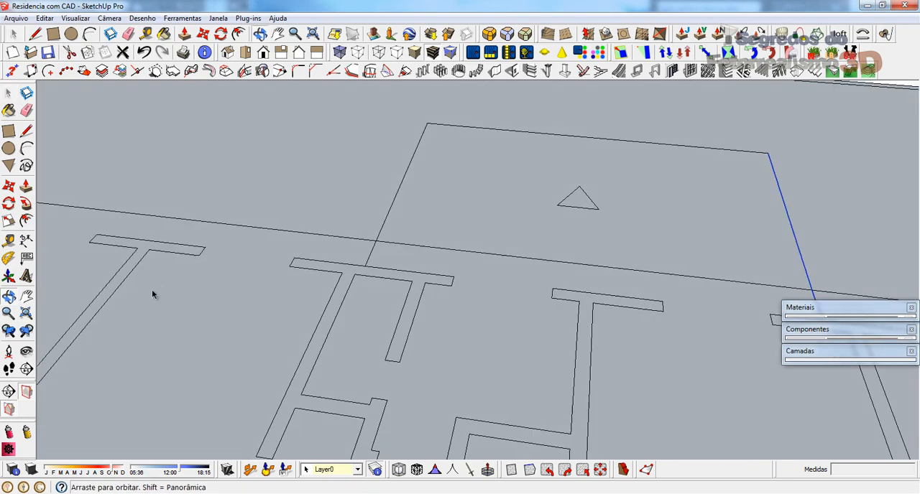
click(475, 229)
scroll(468, 168, down, 8)
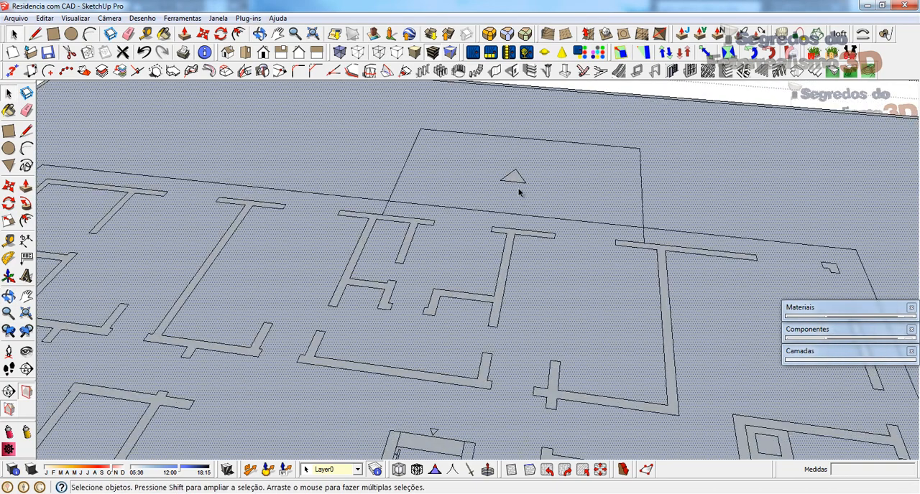
scroll(200, 178, down, 2)
scroll(248, 264, up, 6)
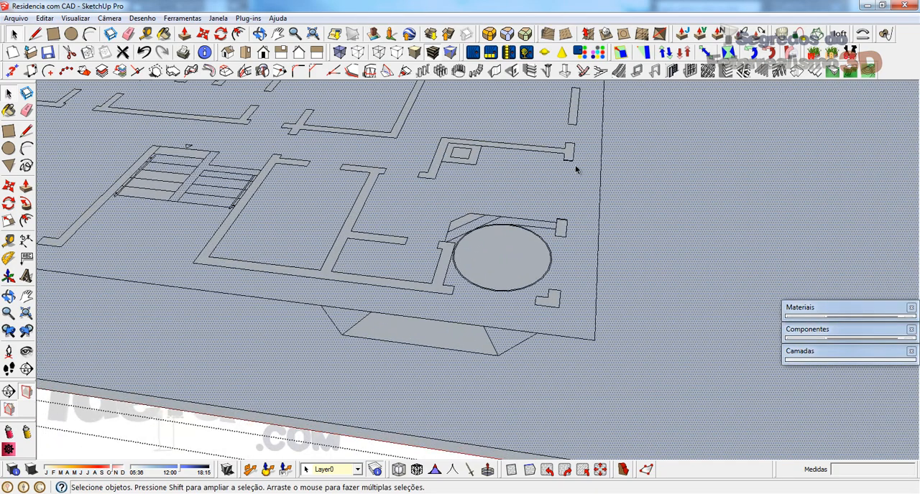
Erase the duplicate short lines at both ends of the T-shaped wall end beside the round room
scroll(560, 230, up, 8)
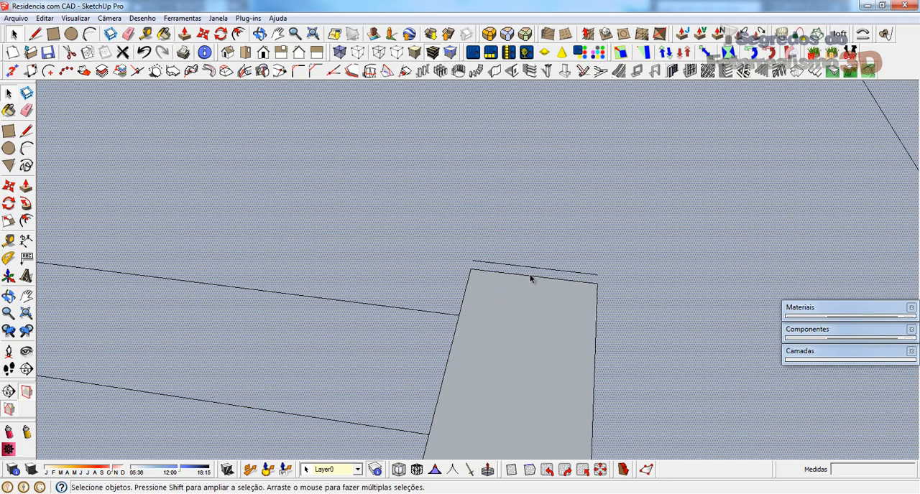
key(e)
click(530, 262)
scroll(501, 333, down, 5)
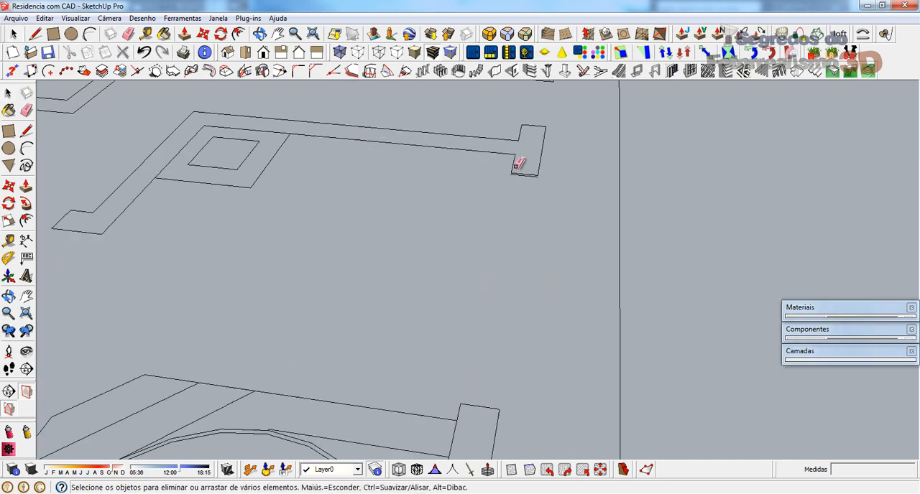
scroll(519, 165, up, 5)
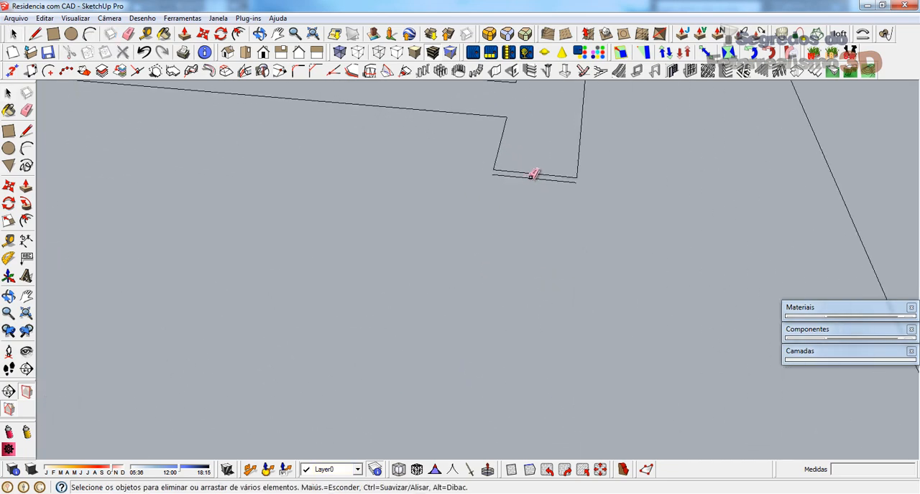
click(571, 176)
scroll(553, 154, down, 5)
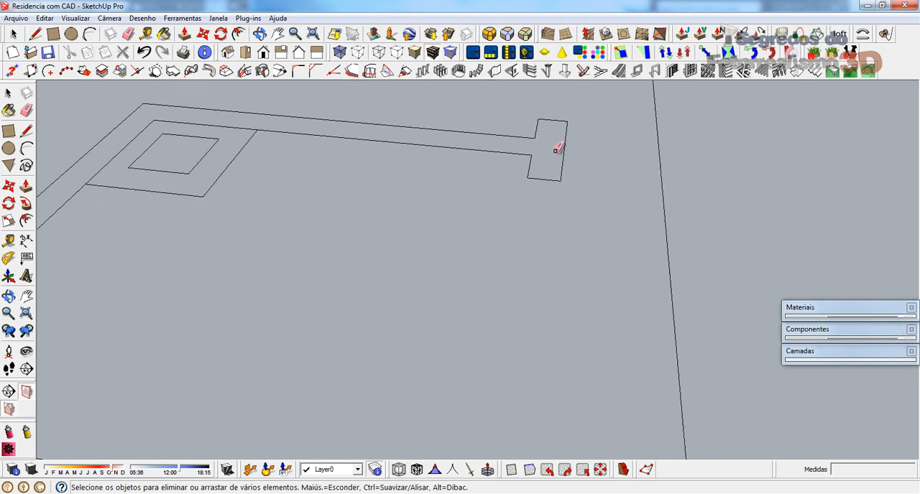
Review the first floor plan's walls, from the bedroom end to the round room, for stray or duplicate lines
scroll(551, 150, down, 10)
middle_drag(309, 218, 517, 164)
scroll(607, 175, down, 4)
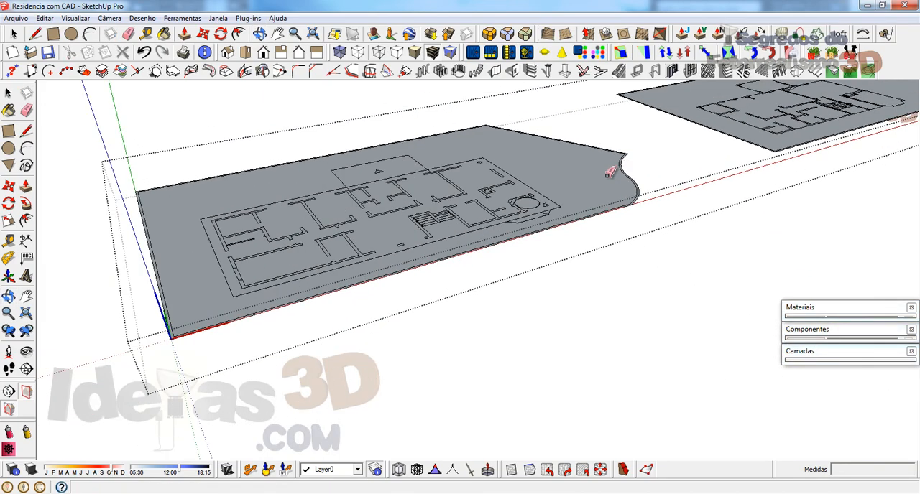
scroll(410, 211, up, 2)
scroll(334, 229, up, 5)
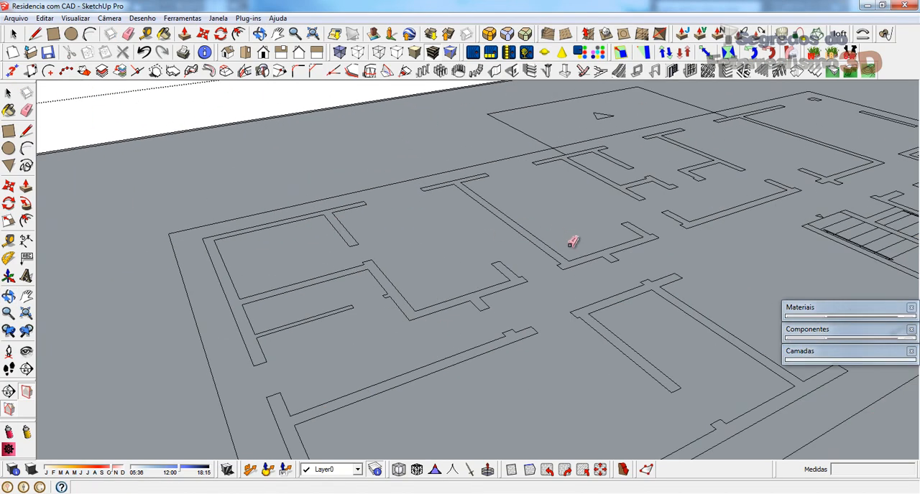
scroll(417, 381, up, 4)
scroll(524, 308, down, 4)
scroll(224, 235, down, 3)
scroll(230, 234, down, 4)
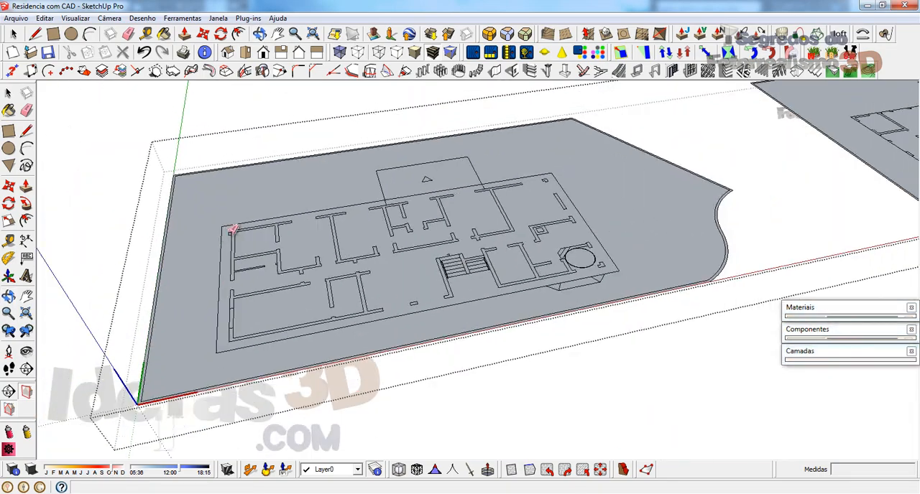
scroll(331, 237, up, 2)
scroll(465, 263, up, 3)
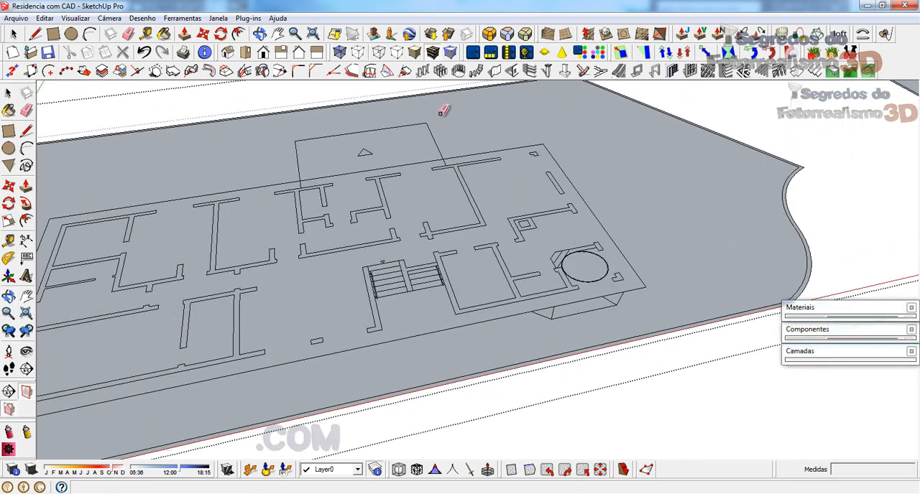
Erase the upper handrail segments along the wall side of the longer stair flight in the first plan
scroll(322, 272, up, 3)
scroll(412, 276, up, 1)
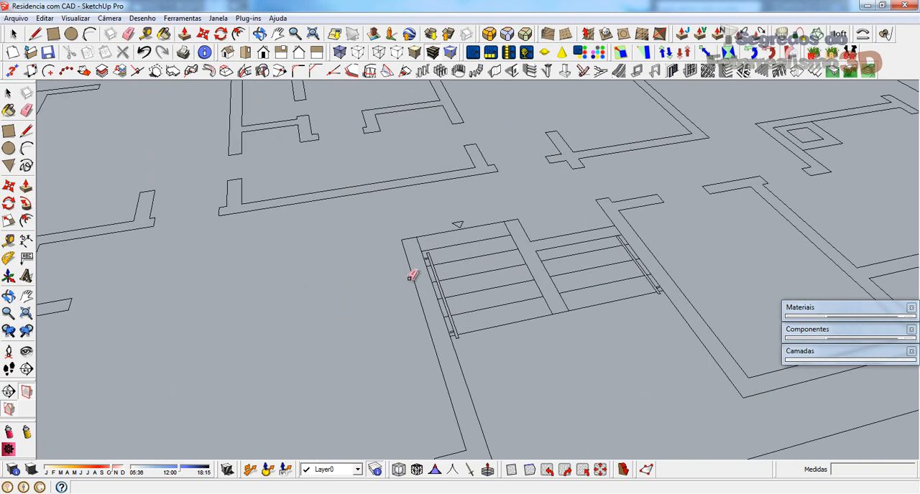
scroll(423, 230, up, 1)
scroll(651, 179, down, 3)
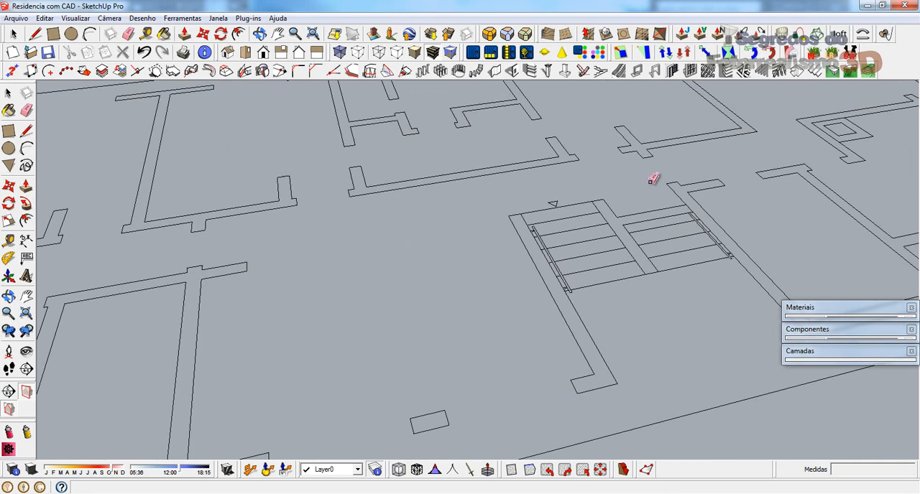
scroll(593, 230, up, 4)
scroll(596, 193, up, 1)
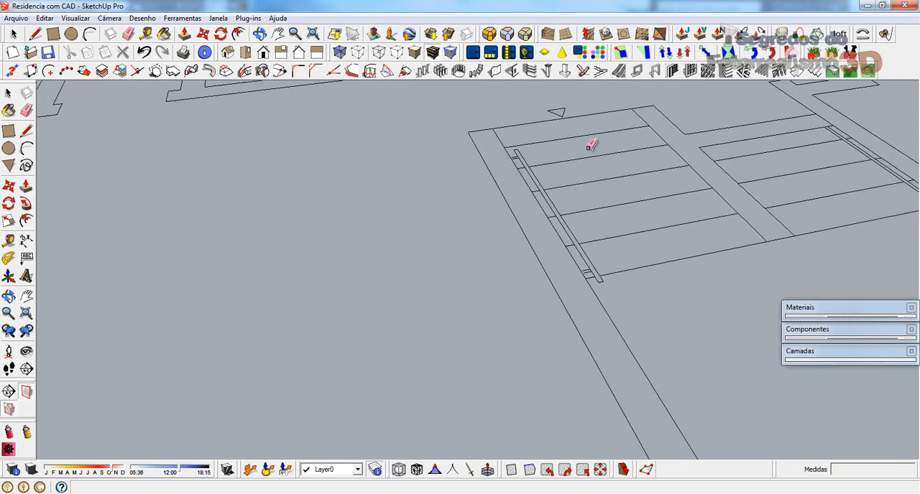
middle_drag(590, 150, 462, 211)
scroll(573, 202, up, 3)
mouse_move(554, 175)
mouse_down()
mouse_move(546, 148)
mouse_move(537, 155)
mouse_up()
click(552, 146)
scroll(531, 215, down, 3)
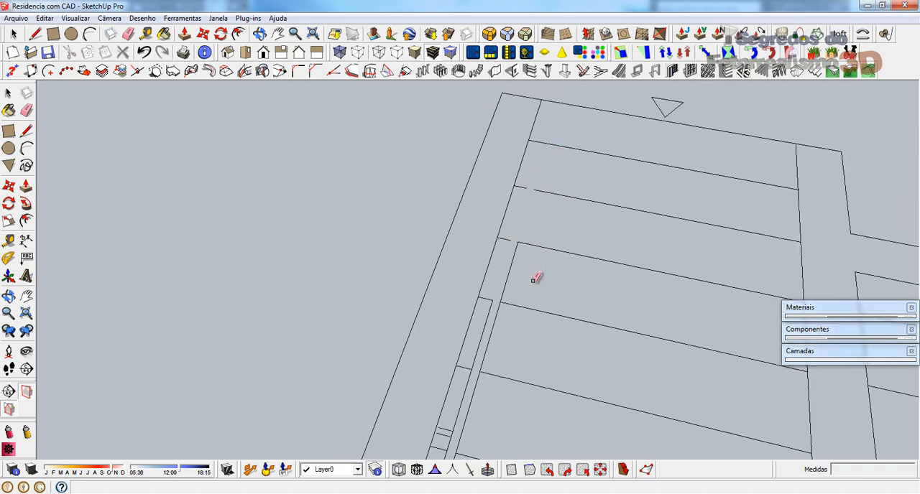
Erase the remaining handrail lines along the longer stair flight, down to its last tread
scroll(531, 281, up, 2)
click(499, 277)
scroll(503, 319, down, 2)
scroll(495, 261, up, 2)
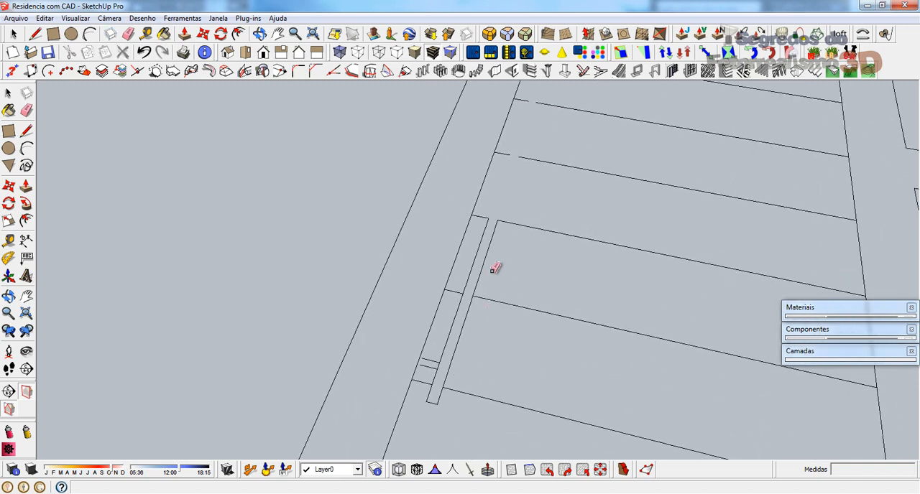
mouse_move(495, 260)
mouse_down()
mouse_move(476, 257)
mouse_move(478, 329)
mouse_move(450, 323)
mouse_move(431, 393)
mouse_move(444, 376)
mouse_move(447, 395)
mouse_move(435, 395)
mouse_up()
scroll(365, 231, down, 3)
middle_drag(365, 230, 525, 335)
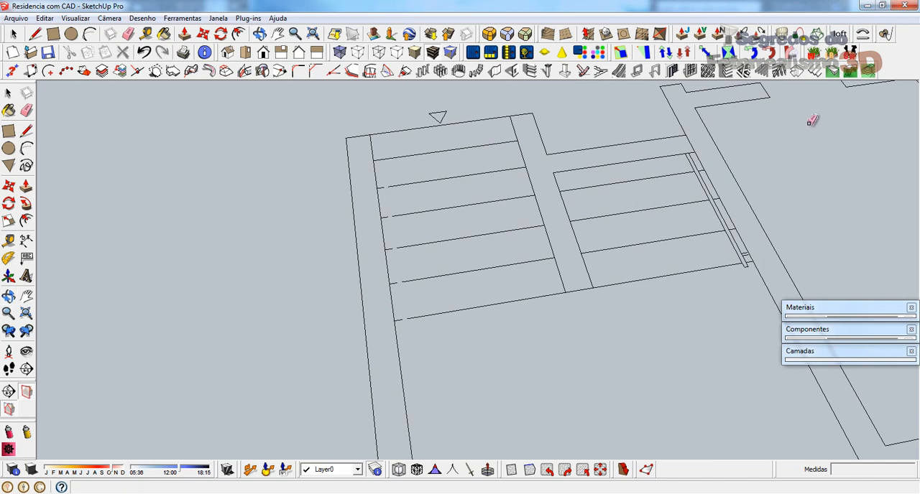
Erase all handrail lines along the wall side of the shorter stair flight
scroll(596, 195, up, 4)
drag(596, 195, 610, 181)
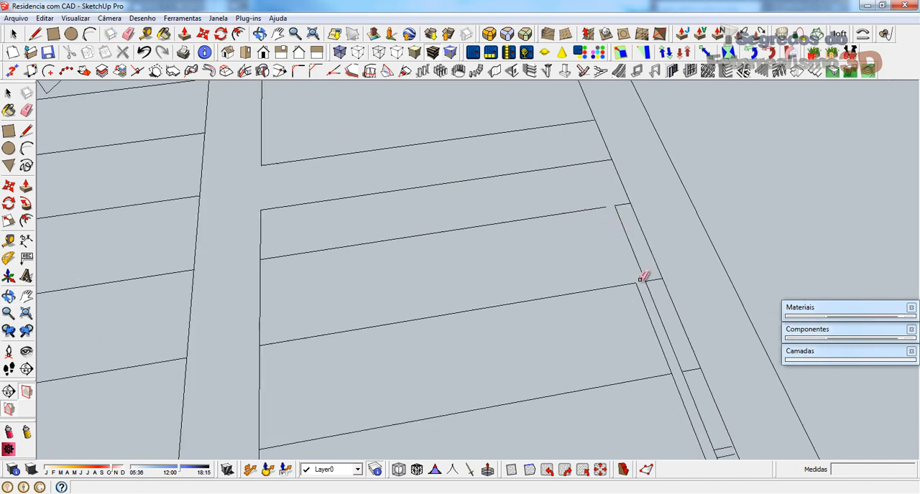
drag(642, 275, 636, 241)
mouse_move(642, 317)
mouse_down()
mouse_move(661, 310)
mouse_move(642, 290)
mouse_move(657, 314)
mouse_move(659, 351)
mouse_move(666, 345)
mouse_up()
scroll(637, 272, down, 3)
scroll(635, 280, up, 2)
scroll(626, 199, down, 8)
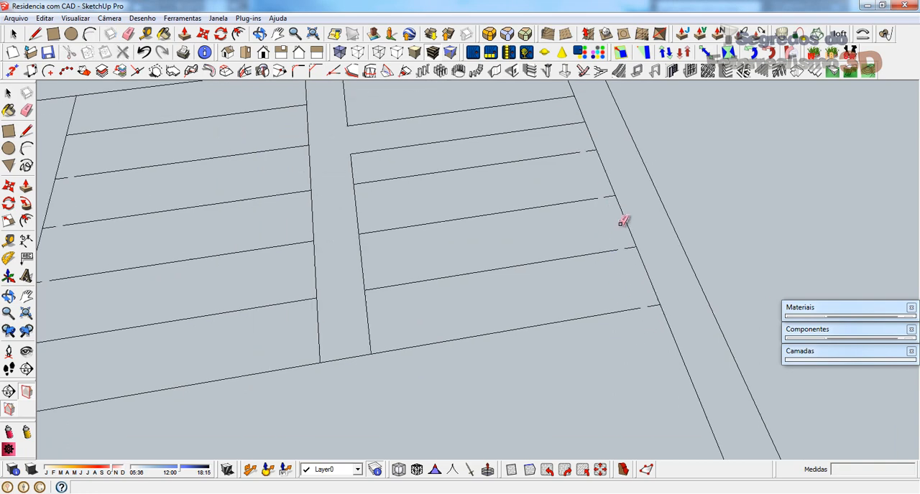
Erase the stray wall line crossing the angled steps and the adjoining door opening in the second floor plan
scroll(534, 206, down, 8)
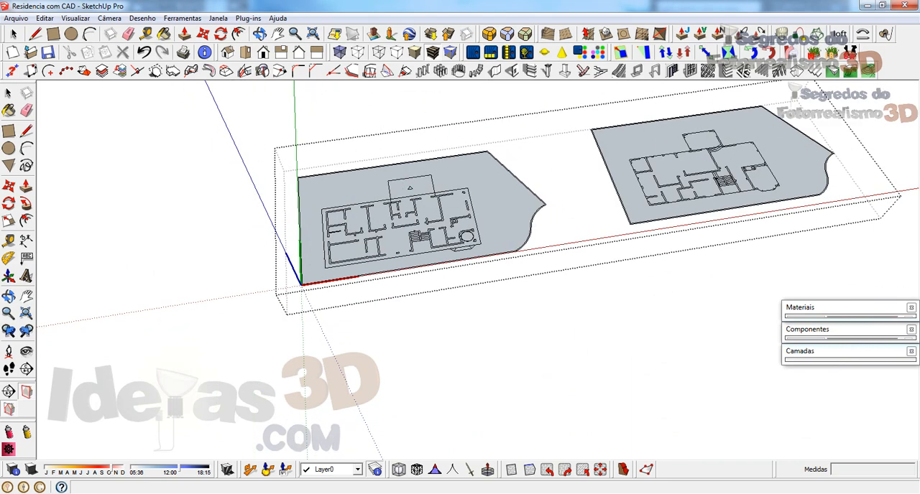
scroll(790, 148, up, 5)
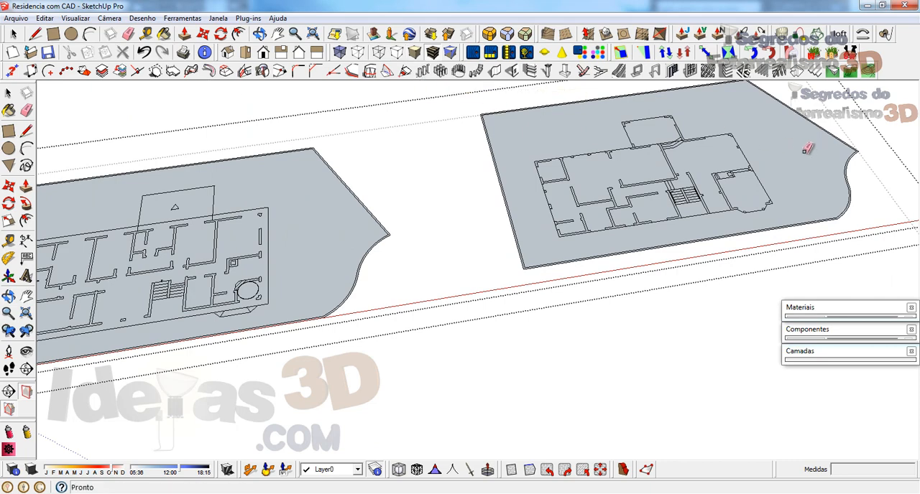
scroll(791, 140, up, 3)
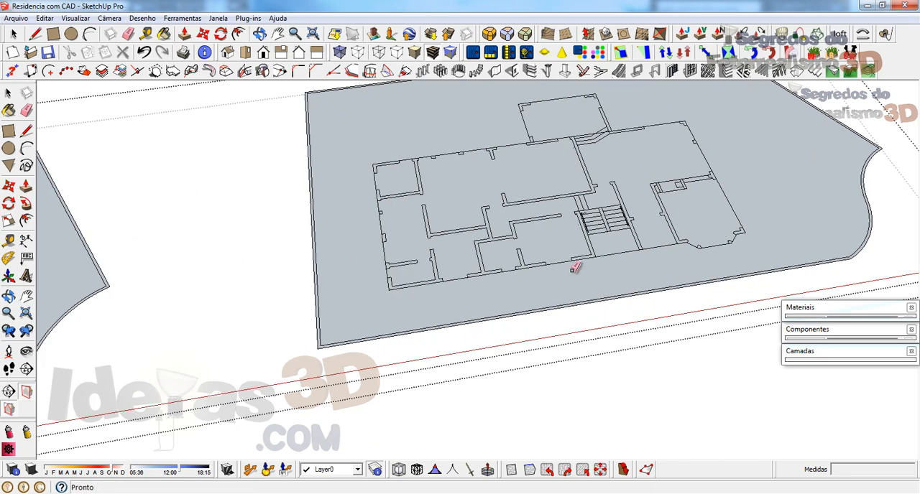
scroll(630, 190, up, 6)
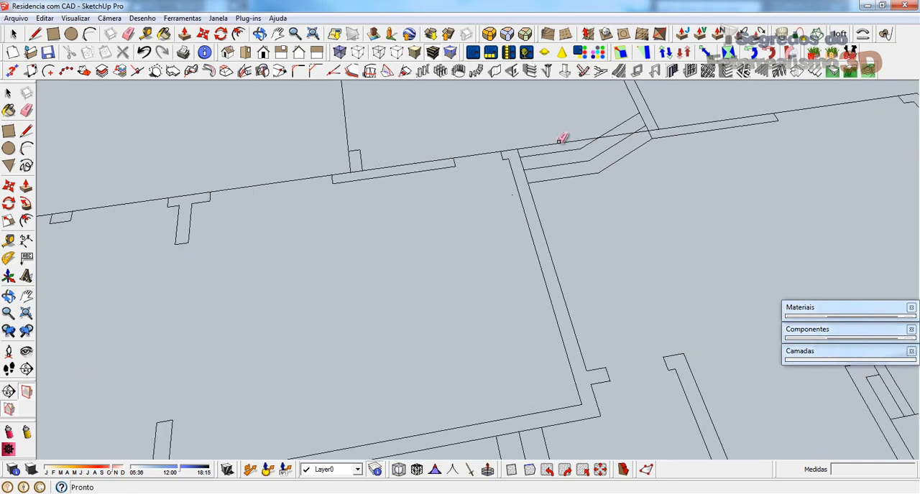
scroll(618, 170, down, 10)
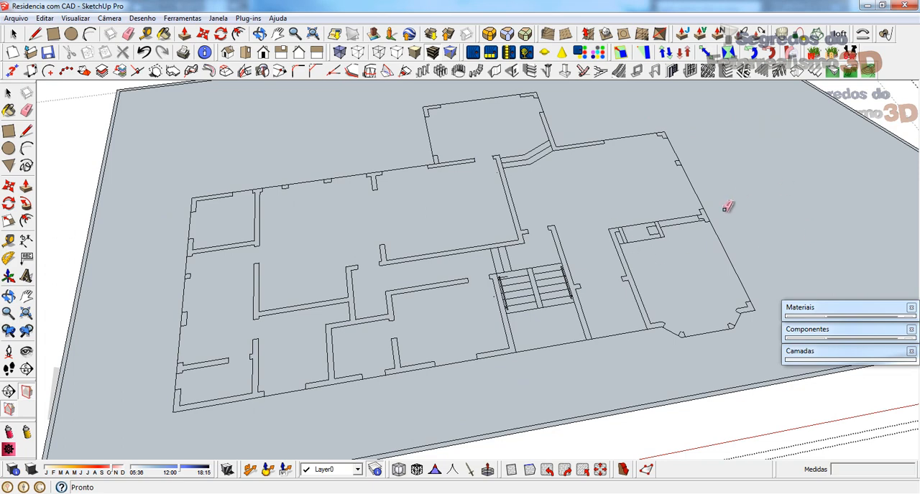
Examine the second plan's outer wall segments and the window gaps between them
scroll(353, 158, up, 8)
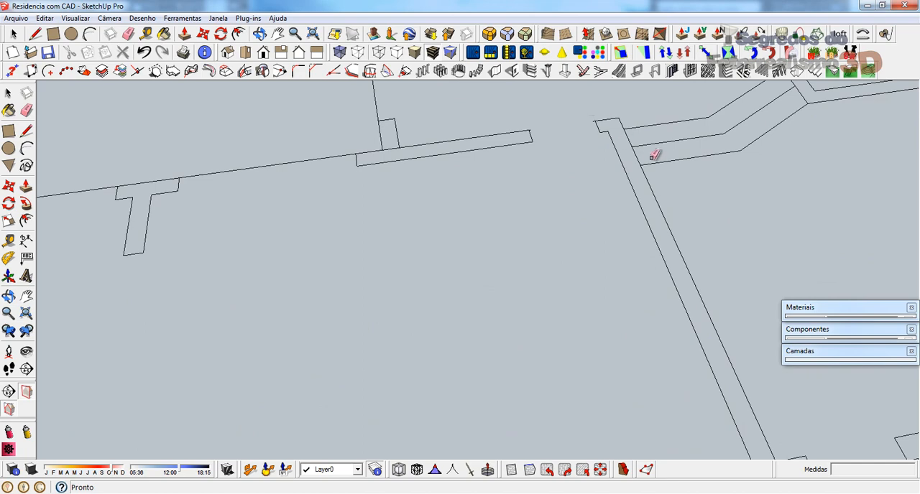
scroll(654, 155, down, 5)
scroll(263, 156, up, 8)
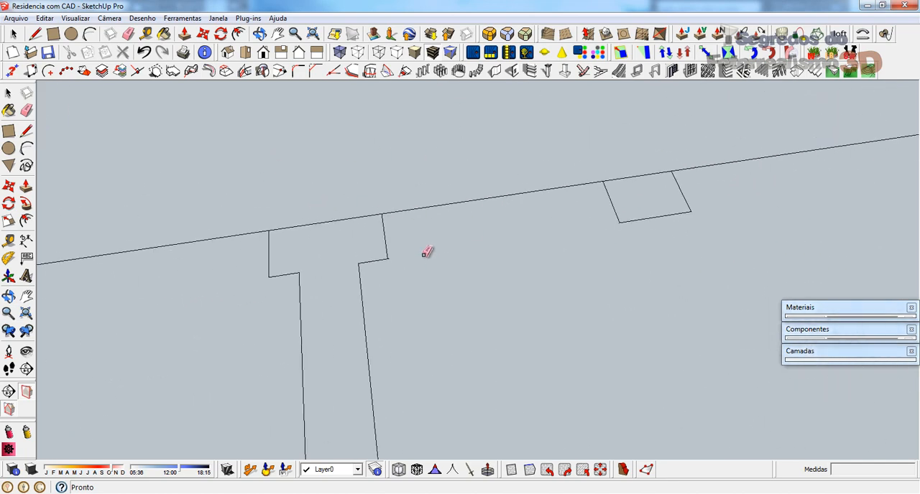
scroll(417, 253, up, 6)
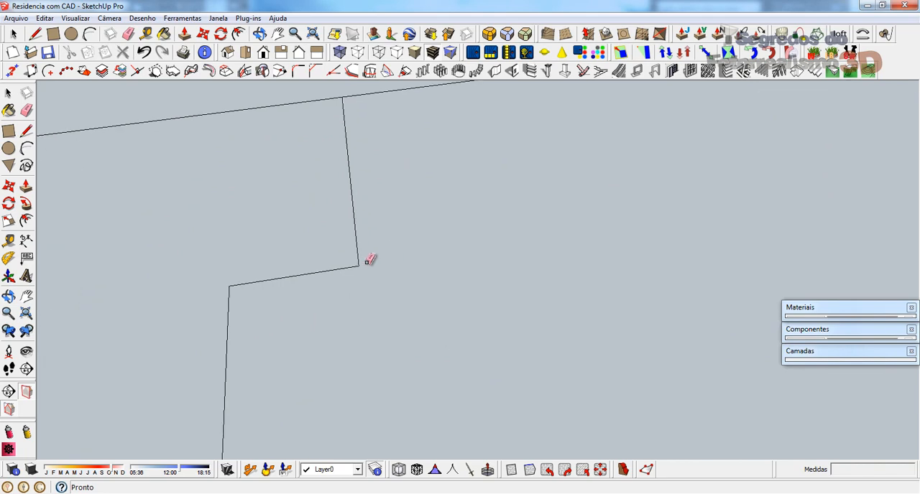
scroll(367, 261, down, 4)
scroll(406, 122, down, 10)
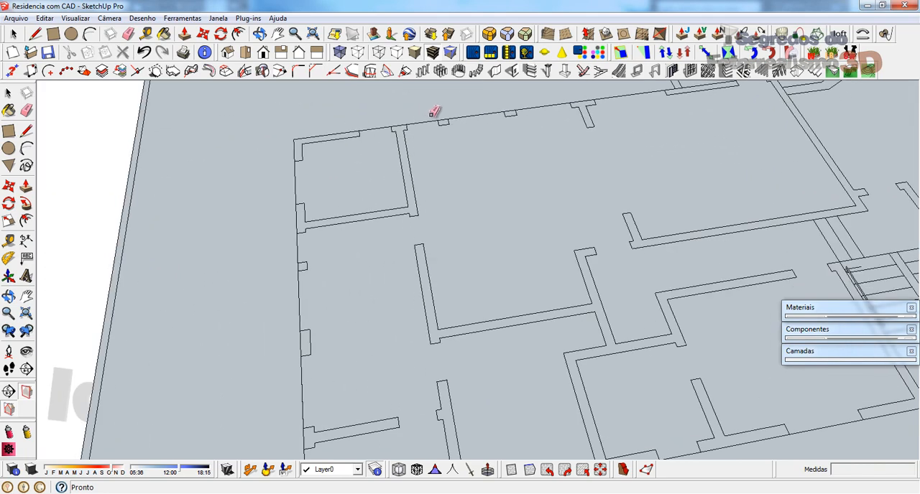
middle_drag(520, 156, 549, 228)
Draw a rectangle of about 83 by 20 cm across the outer wall gap between the corner room's T-shaped wall and the first pillar
scroll(467, 194, up, 15)
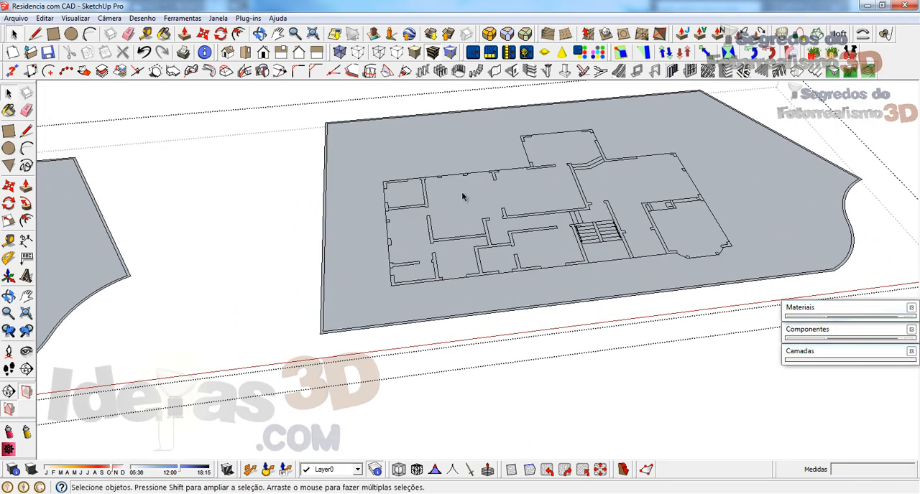
scroll(374, 197, up, 4)
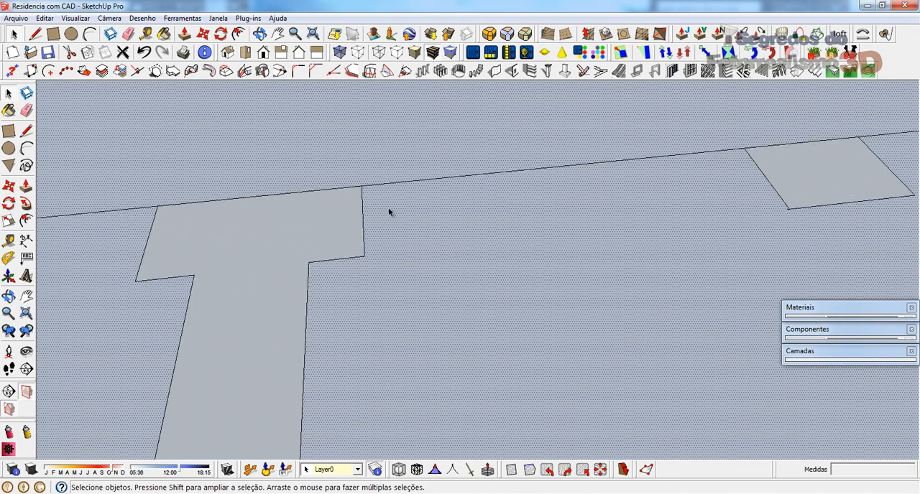
scroll(388, 216, up, 4)
key(r)
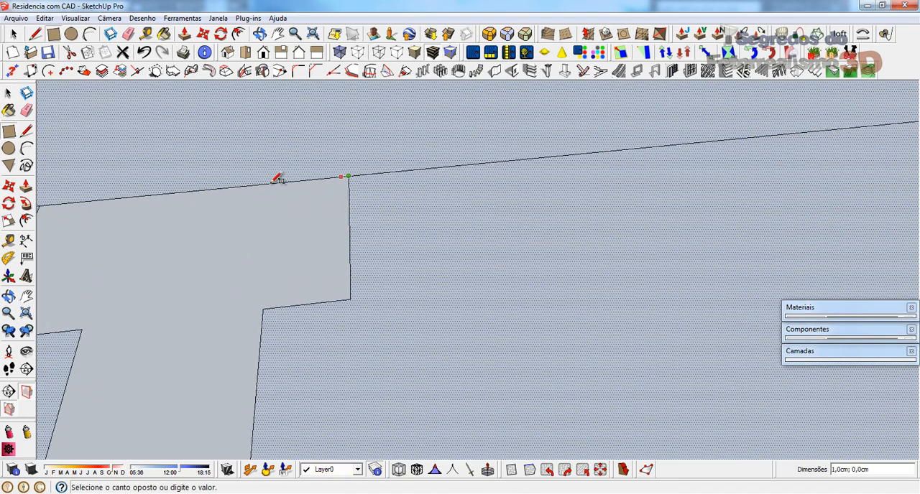
scroll(279, 183, down, 3)
click(305, 182)
scroll(654, 197, up, 2)
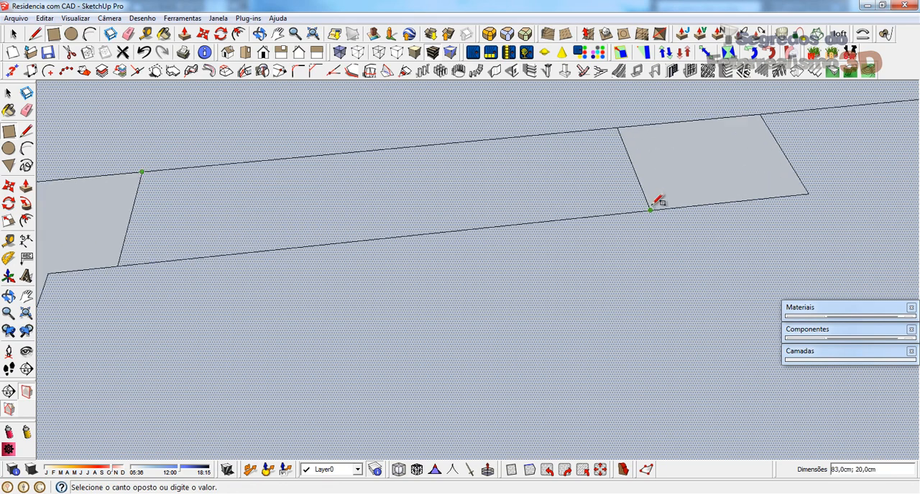
click(657, 200)
Draw a rectangle across the outer wall gap between the first and second small pillars
scroll(373, 206, down, 3)
scroll(215, 206, down, 3)
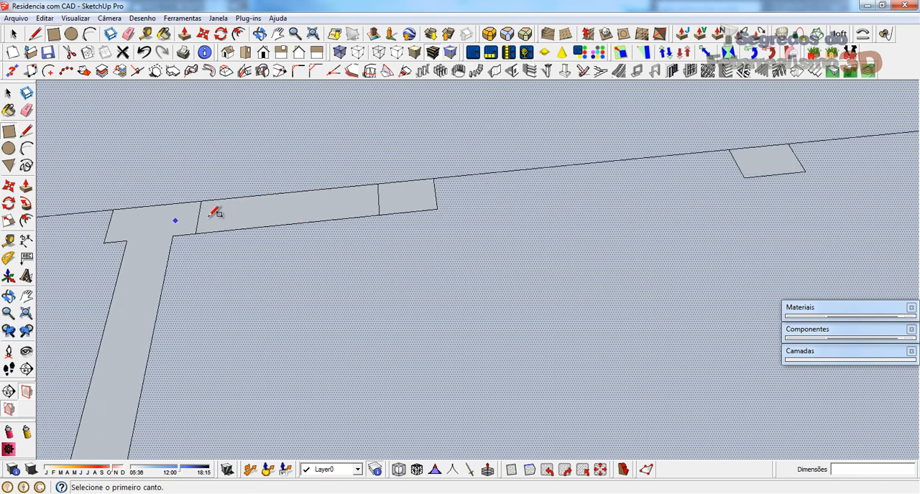
scroll(503, 190, up, 3)
scroll(396, 158, up, 1)
click(383, 162)
scroll(388, 159, down, 1)
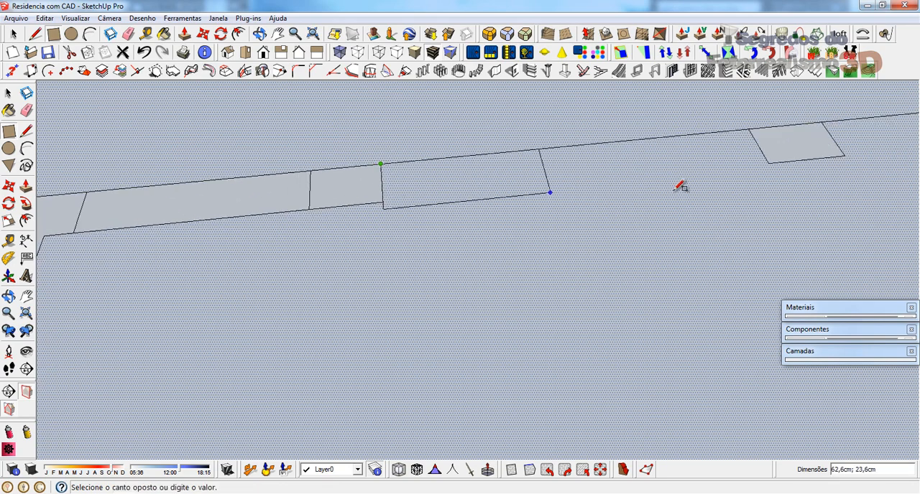
click(776, 157)
Draw a rectangle of about 150 by 20 cm across the outer wall gap between the second pillar and the next T-shaped wall
scroll(101, 223, down, 1)
scroll(273, 199, down, 2)
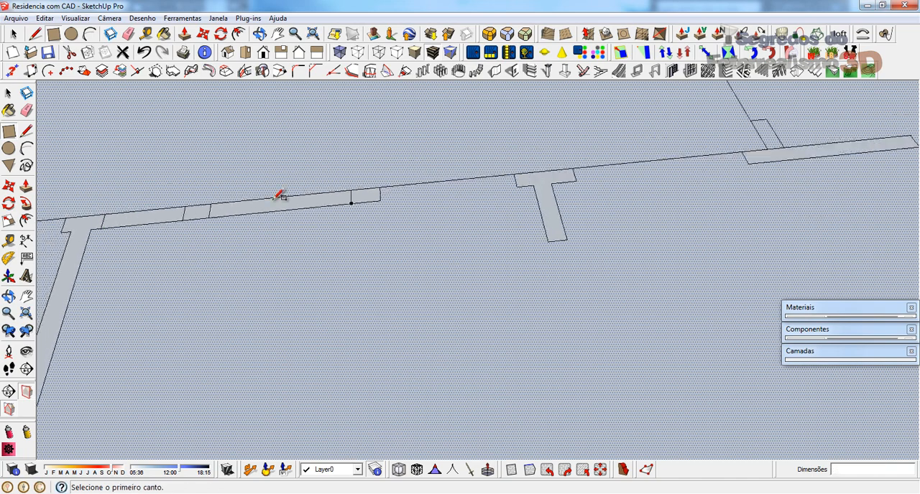
scroll(384, 193, up, 2)
scroll(438, 179, up, 2)
click(429, 179)
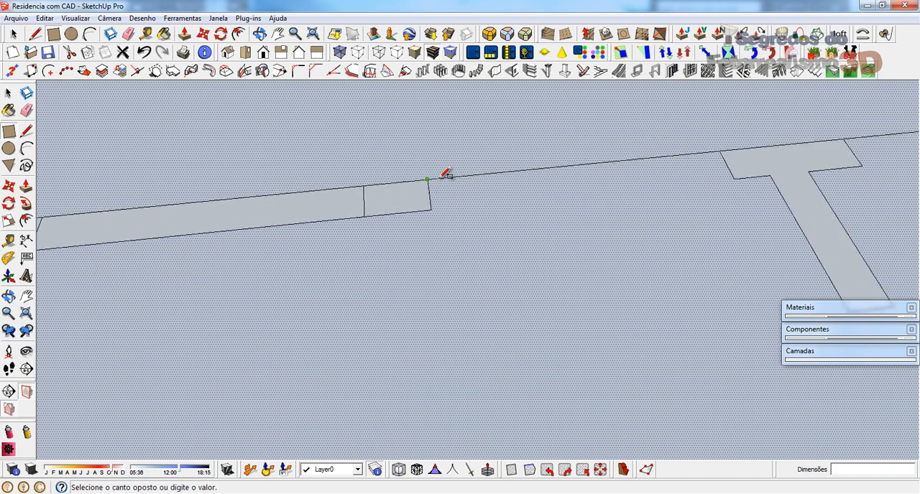
click(743, 175)
Examine the second plan's outer wall gap between the T-shaped wall and the next long wall segment
scroll(229, 220, down, 2)
scroll(653, 148, up, 1)
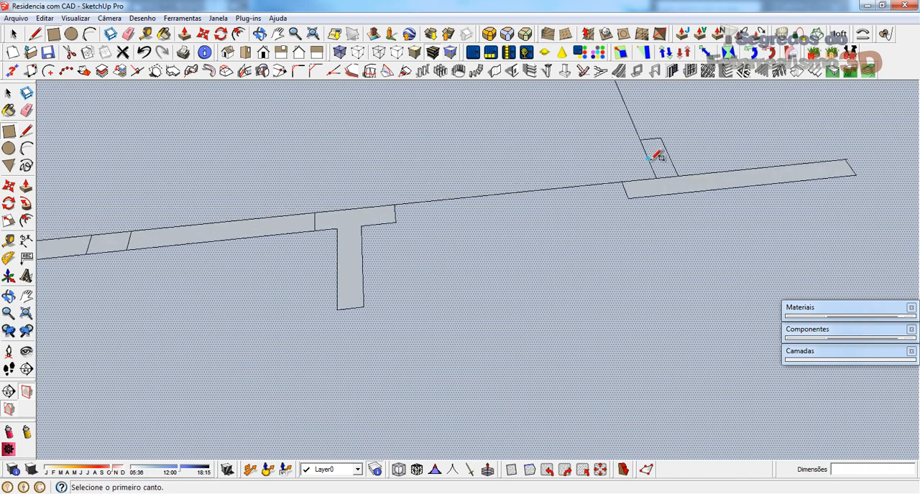
scroll(637, 191, up, 3)
scroll(615, 180, up, 2)
scroll(791, 187, down, 1)
scroll(791, 187, down, 2)
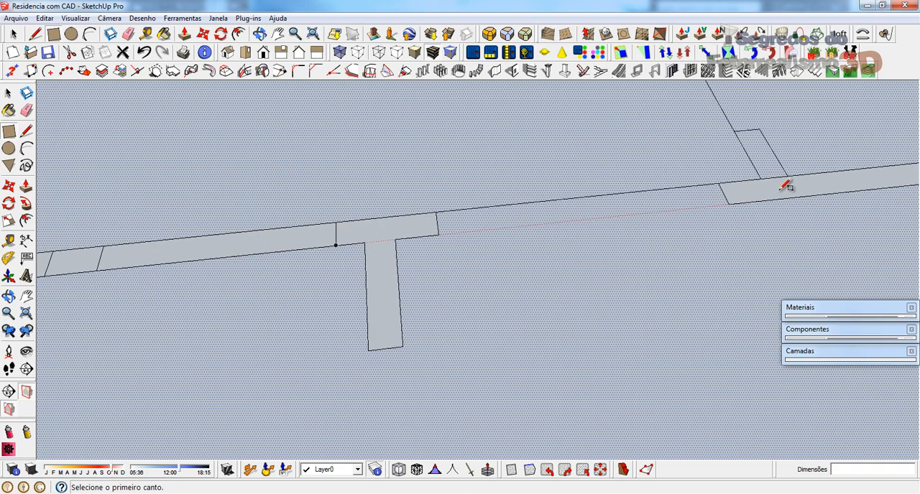
scroll(760, 192, down, 1)
scroll(394, 270, down, 2)
scroll(394, 271, up, 2)
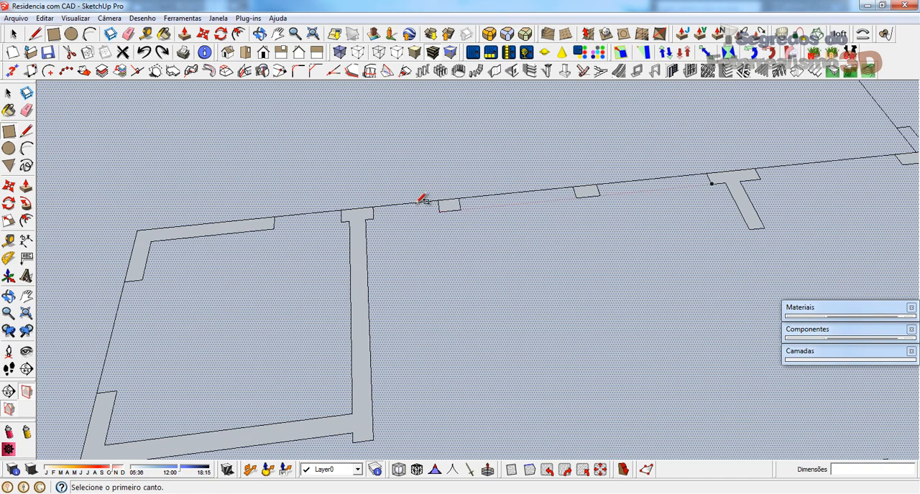
Erase the stray line end sticking out past the inner corner of the first small pillar on the outer wall
scroll(419, 198, up, 5)
scroll(287, 248, up, 2)
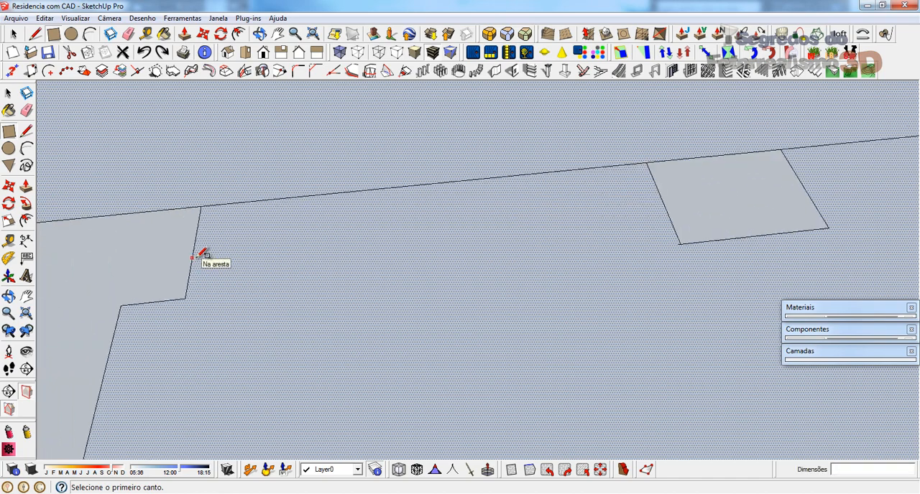
scroll(722, 281, up, 1)
scroll(647, 189, up, 2)
scroll(640, 237, up, 2)
scroll(643, 236, up, 3)
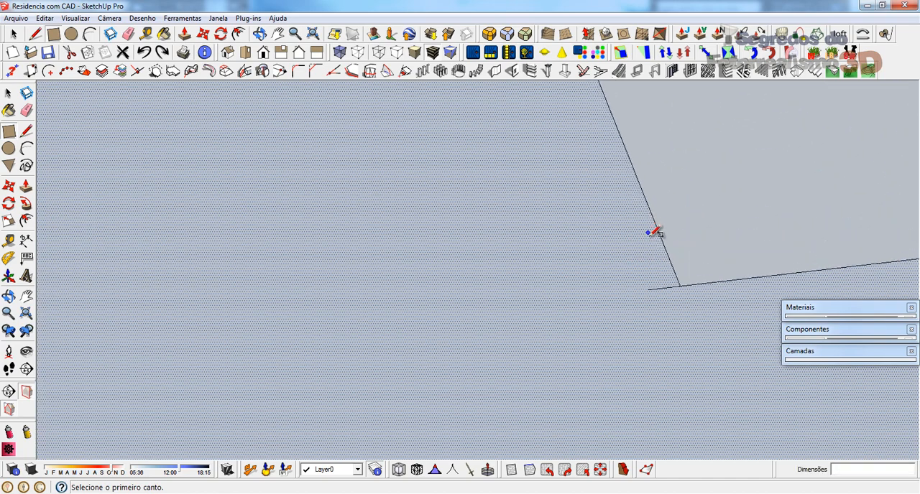
scroll(670, 321, up, 1)
key(e)
drag(664, 302, 655, 276)
scroll(745, 260, down, 9)
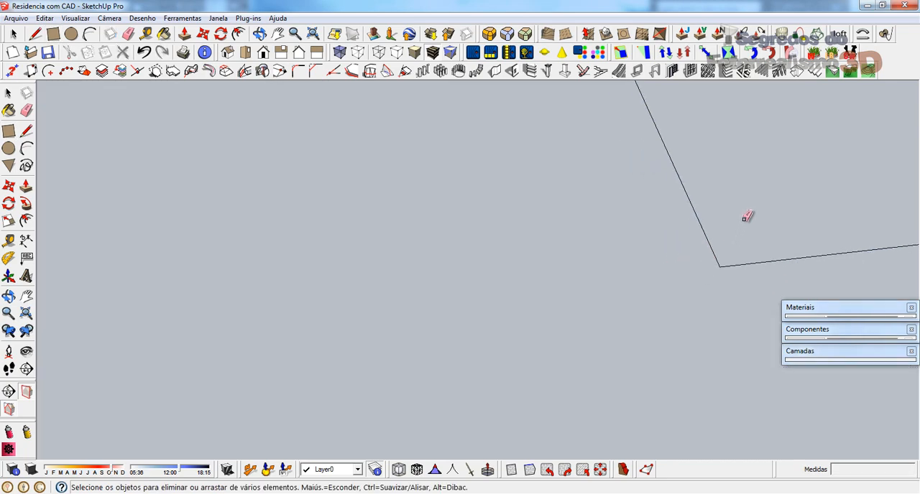
scroll(260, 273, up, 2)
scroll(291, 226, up, 3)
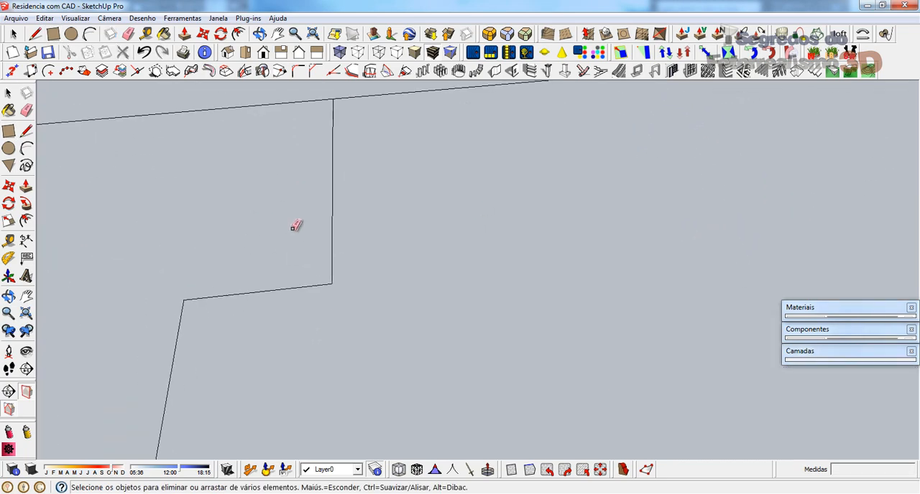
scroll(462, 264, down, 12)
scroll(792, 170, down, 15)
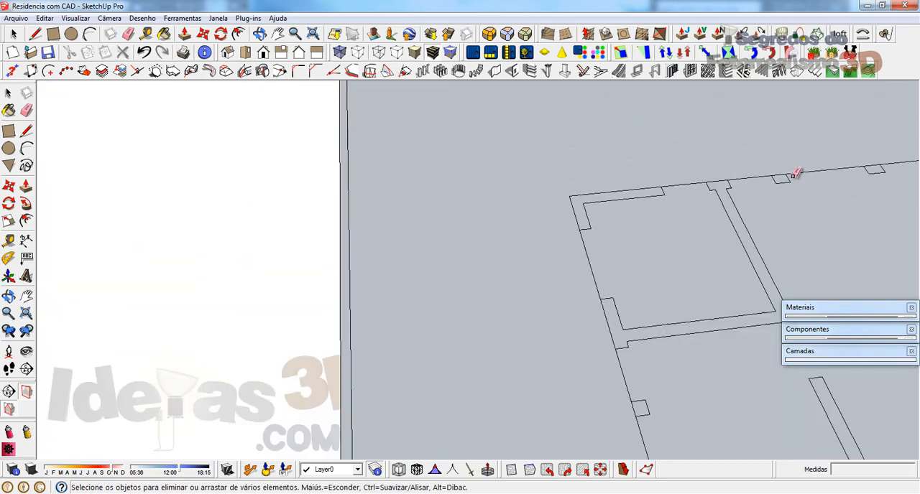
Try to close the outline around the triangular marker beside the first plan with a 670 by 370 cm rectangle, and undo it
scroll(339, 204, up, 6)
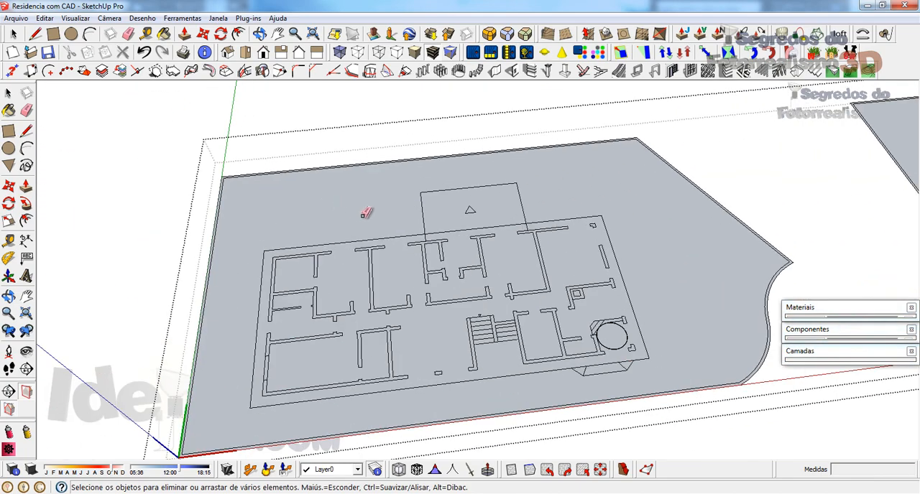
key(space)
click(443, 210)
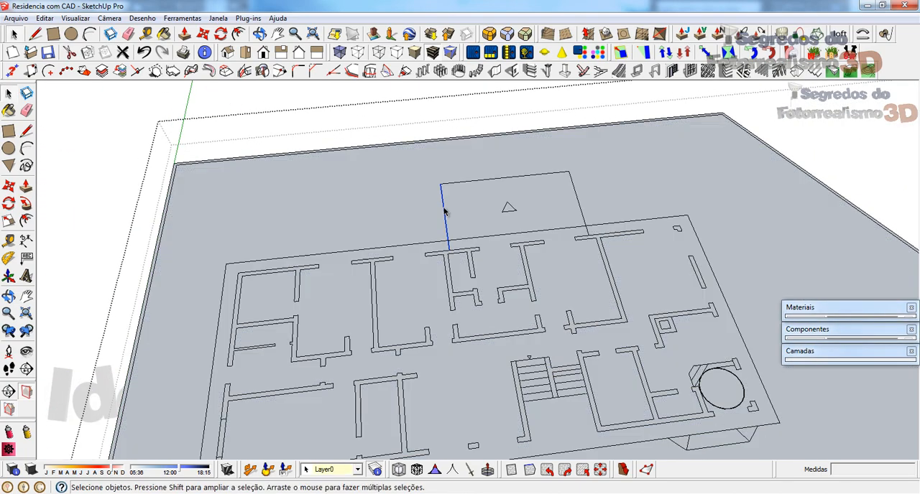
click(558, 202)
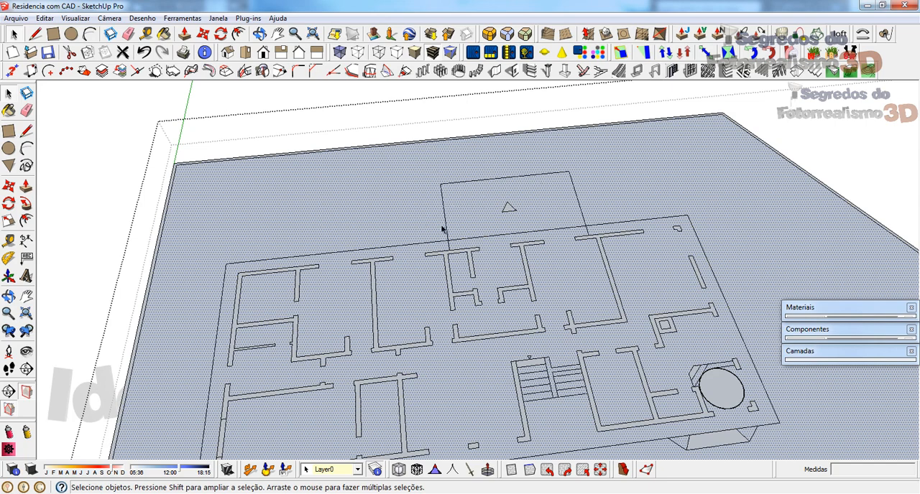
middle_drag(437, 235, 500, 182)
scroll(500, 181, up, 4)
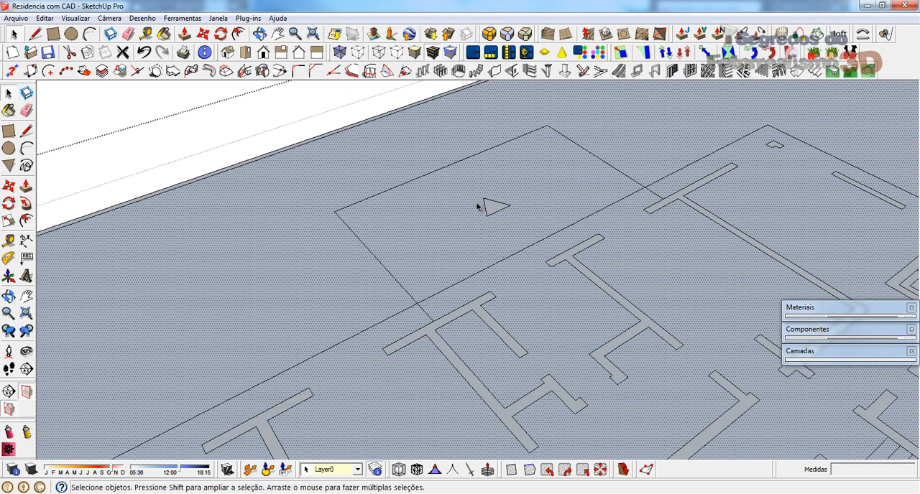
key(r)
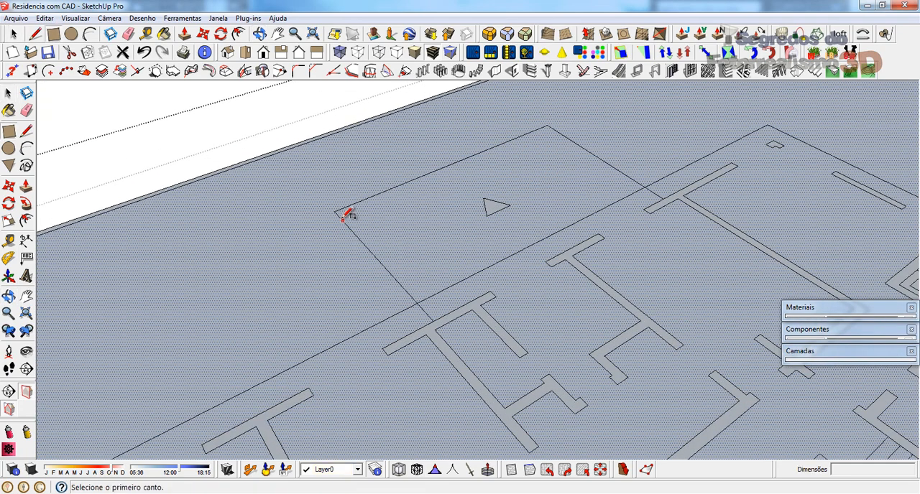
click(334, 211)
click(645, 188)
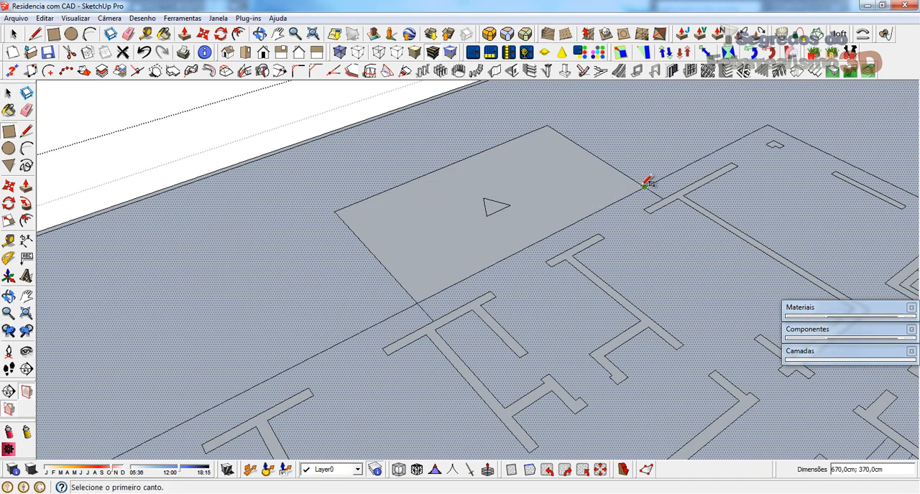
key(space)
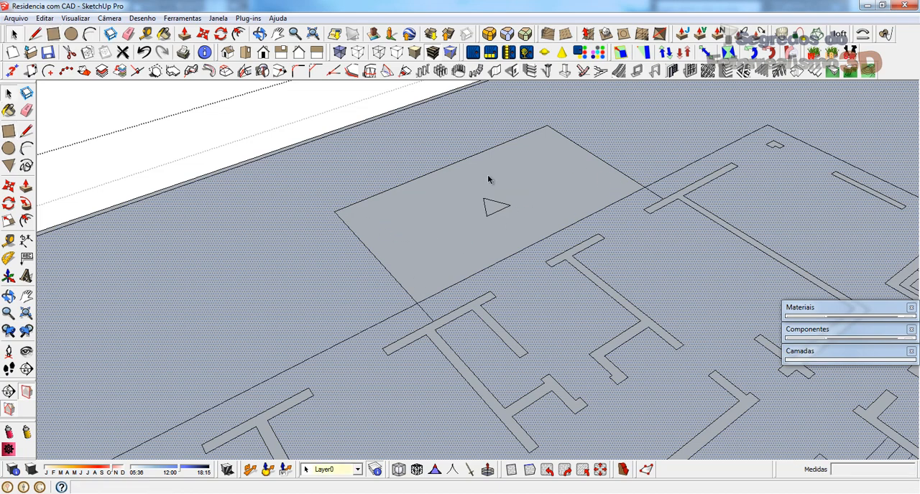
key(ctrl+z)
Delete the three edges of the rectangular outline beside the first plan and erase the triangular marker inside it
click(386, 272)
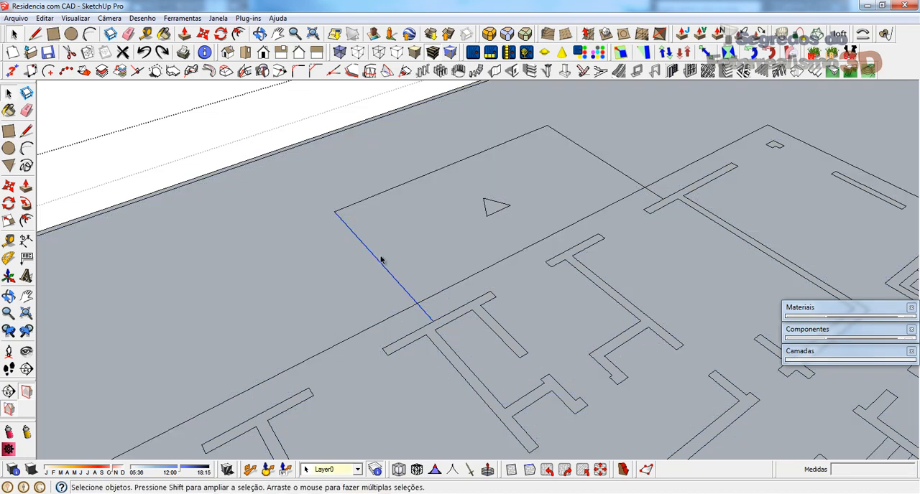
click(369, 200)
click(593, 160)
click(364, 247)
click(355, 204)
key(Delete)
click(365, 249)
key(Delete)
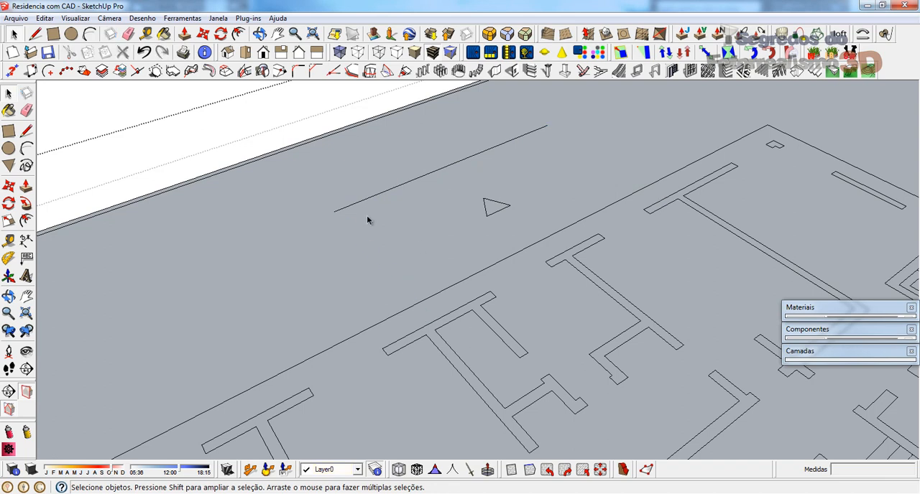
click(358, 205)
key(Delete)
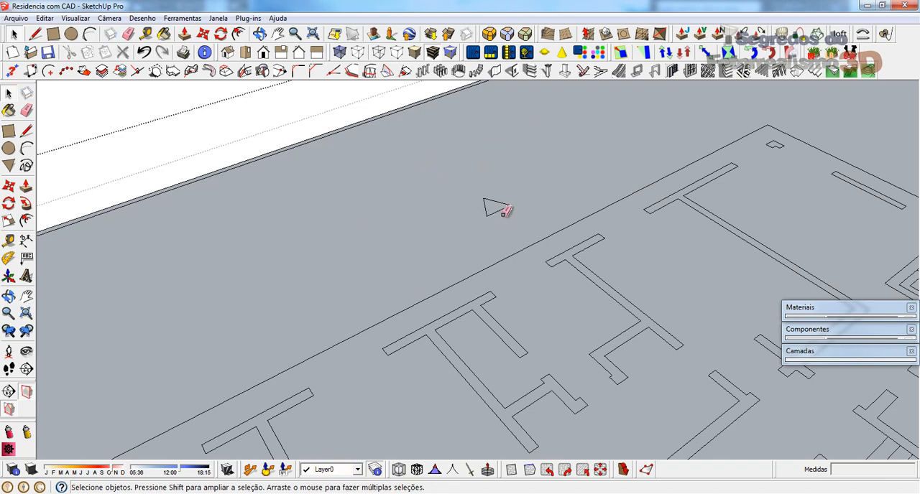
mouse_move(503, 215)
mouse_down()
mouse_move(480, 209)
mouse_move(498, 206)
mouse_up()
scroll(471, 165, down, 7)
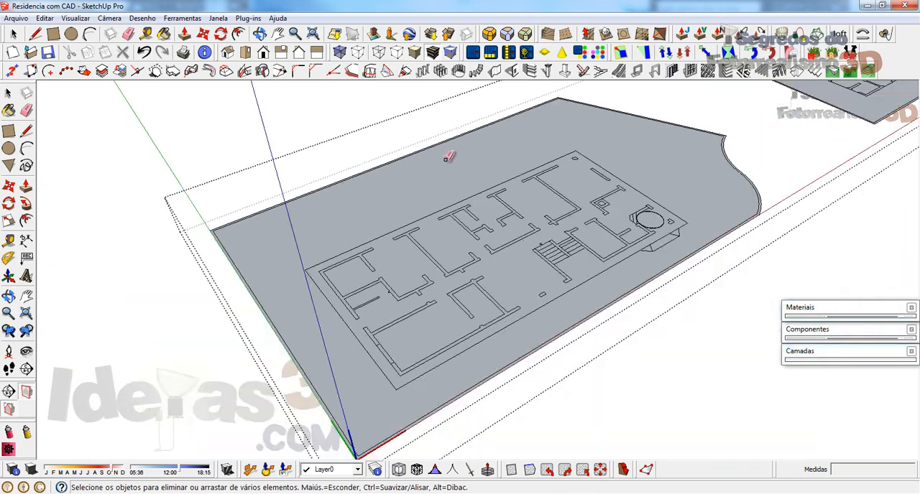
Select the site face around the first plan's walls to check which areas it covers
mouse_move(447, 164)
middle_down()
mouse_move(479, 261)
mouse_move(475, 232)
middle_up()
scroll(253, 279, up, 5)
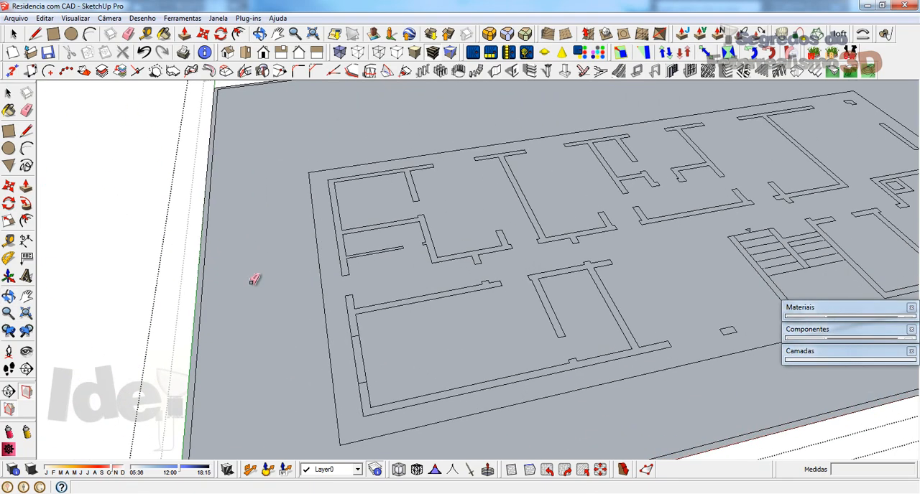
key(space)
click(273, 191)
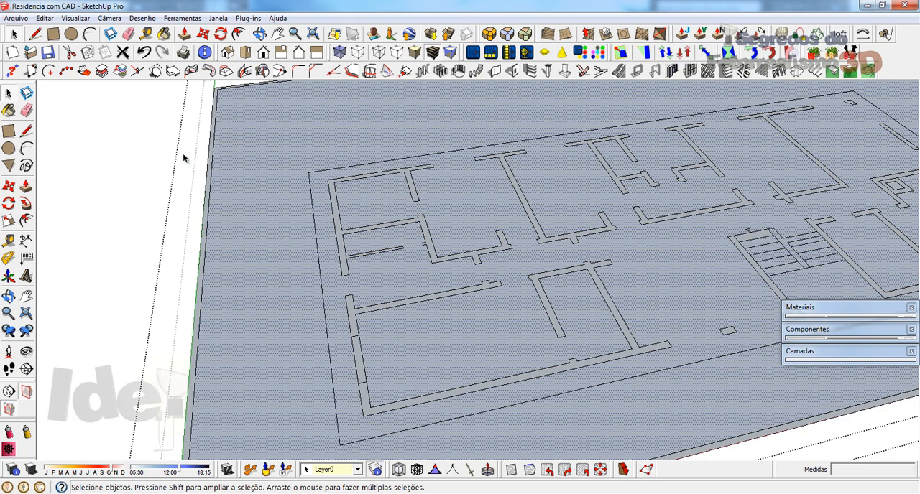
scroll(216, 165, down, 5)
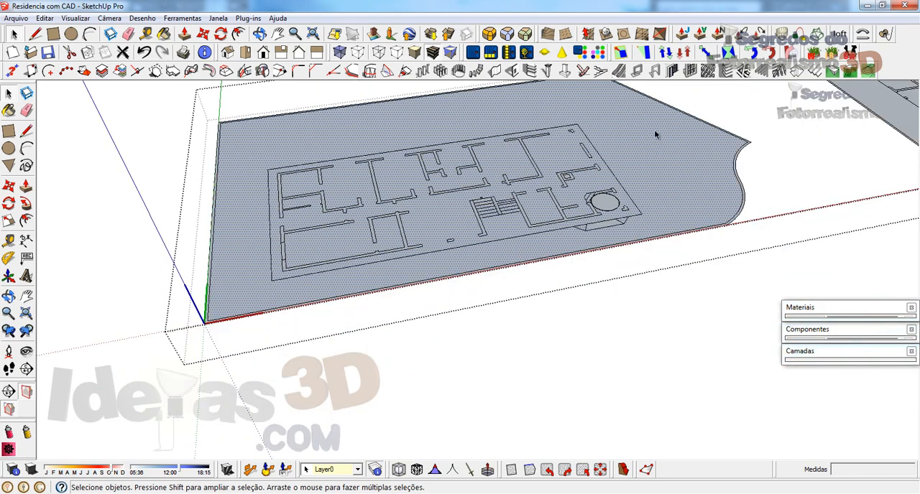
scroll(542, 333, down, 3)
Select the whole group of plans, reopen it for editing and select the site face around the first plan's walls
click(329, 218)
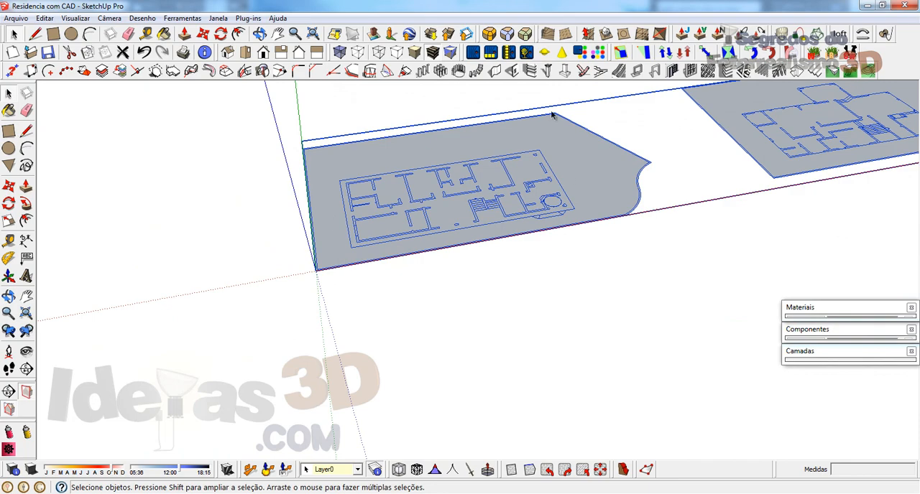
scroll(324, 268, down, 2)
scroll(394, 220, up, 4)
double_click(289, 199)
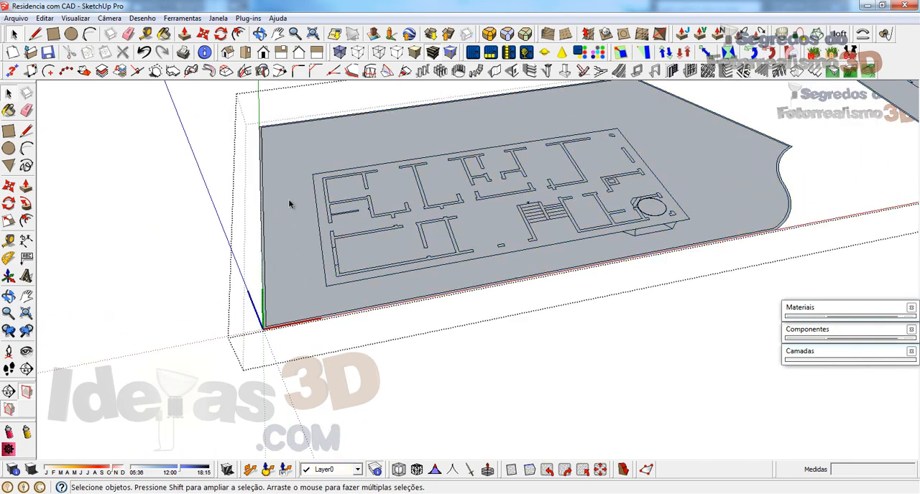
scroll(309, 177, up, 3)
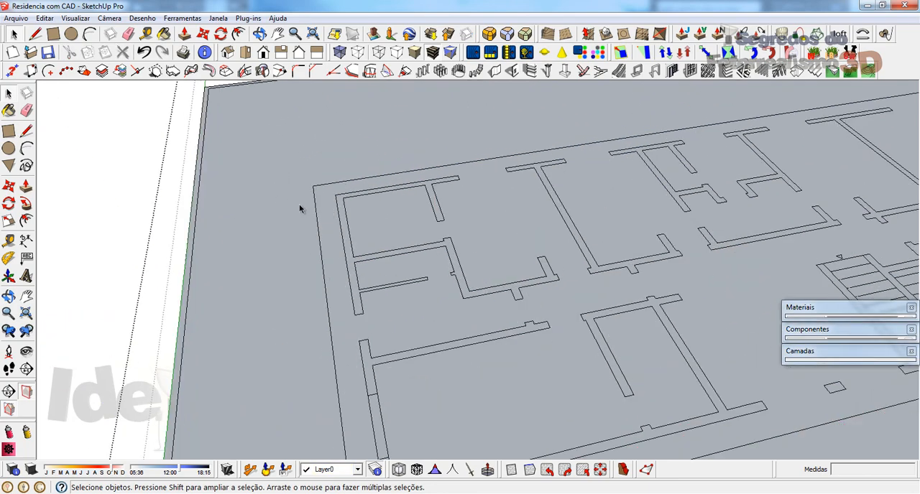
middle_drag(272, 238, 280, 278)
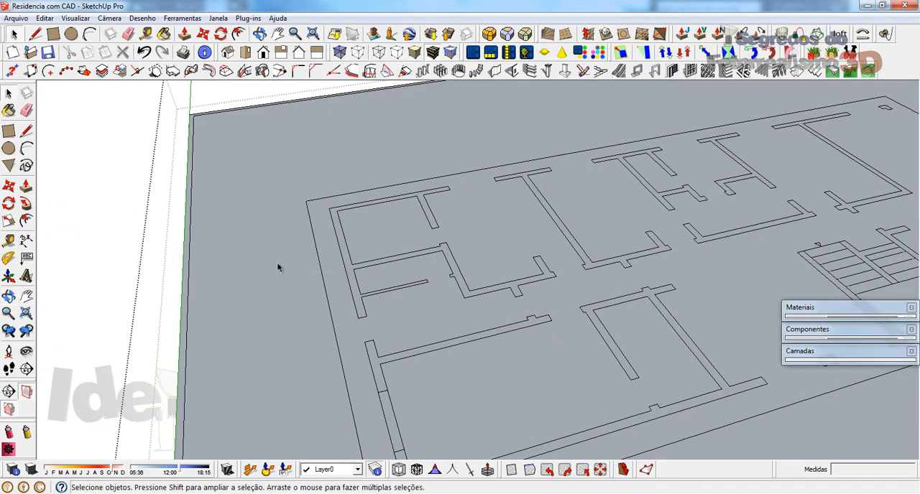
scroll(278, 267, down, 4)
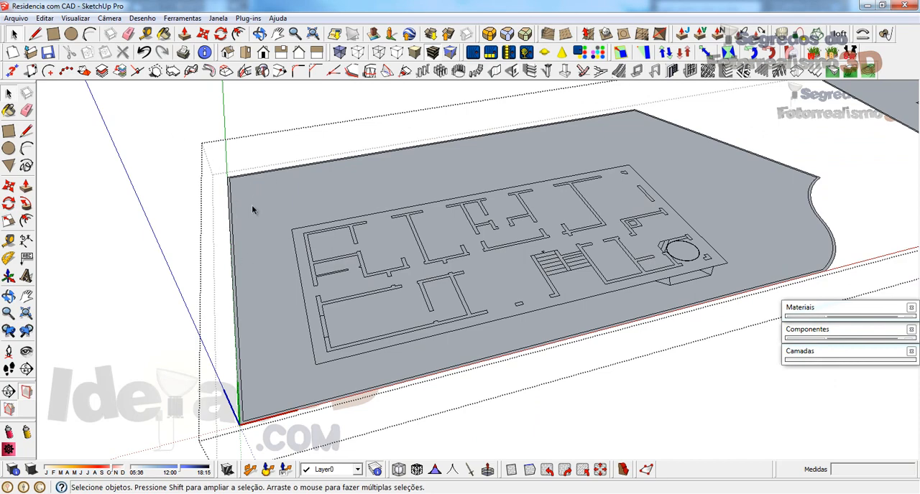
scroll(251, 226, up, 5)
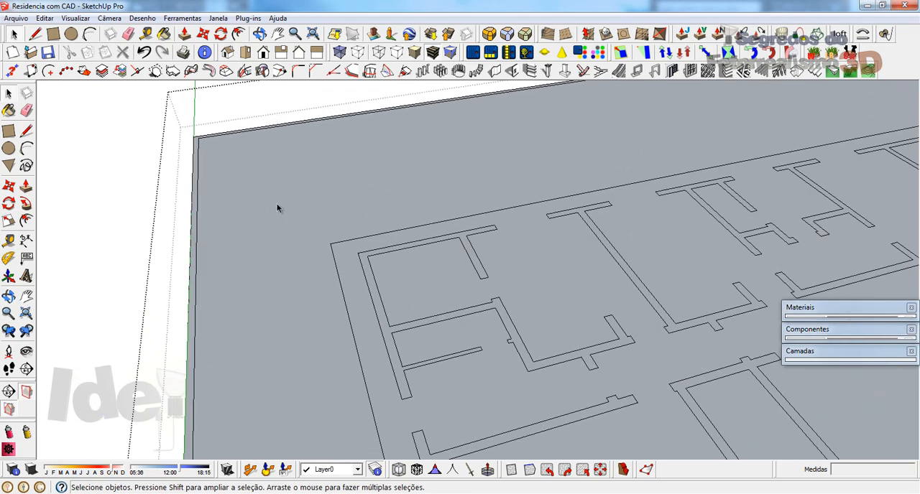
click(283, 169)
Examine the first plan's walls, door openings and small wall projections against the selected site face
scroll(197, 99, down, 3)
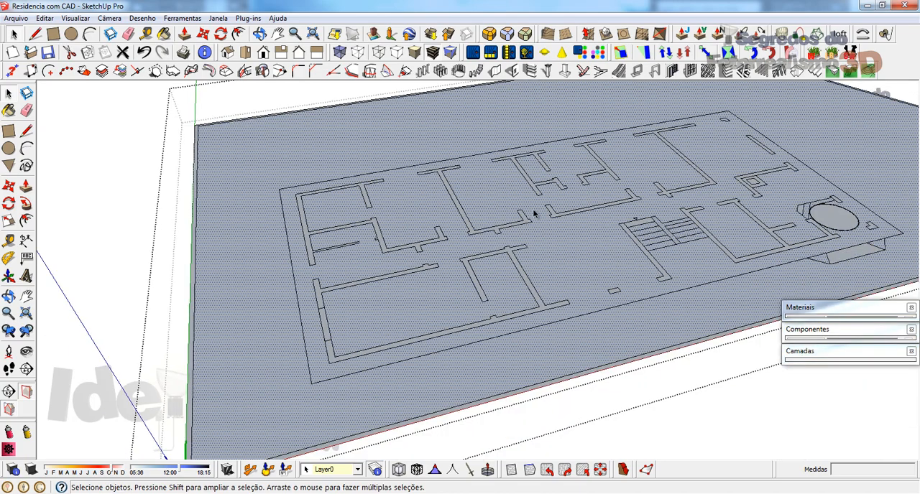
scroll(546, 211, down, 2)
middle_drag(746, 213, 569, 245)
scroll(300, 218, down, 3)
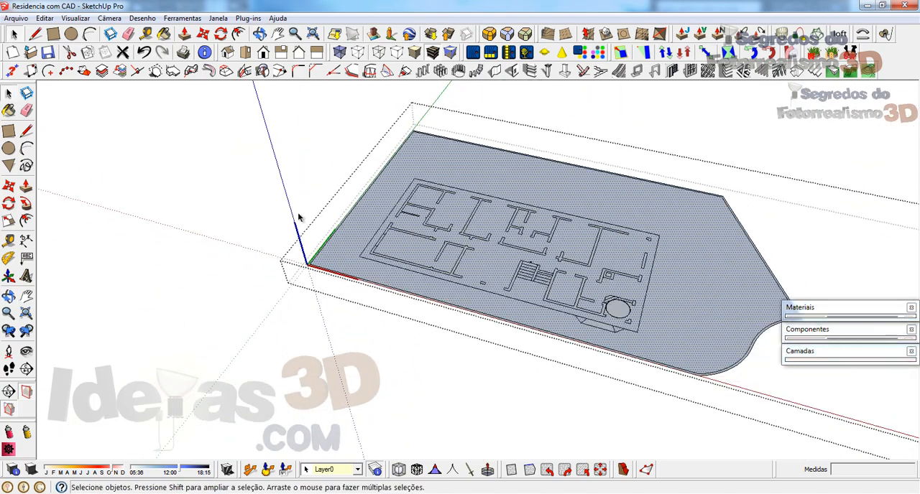
scroll(717, 327, up, 3)
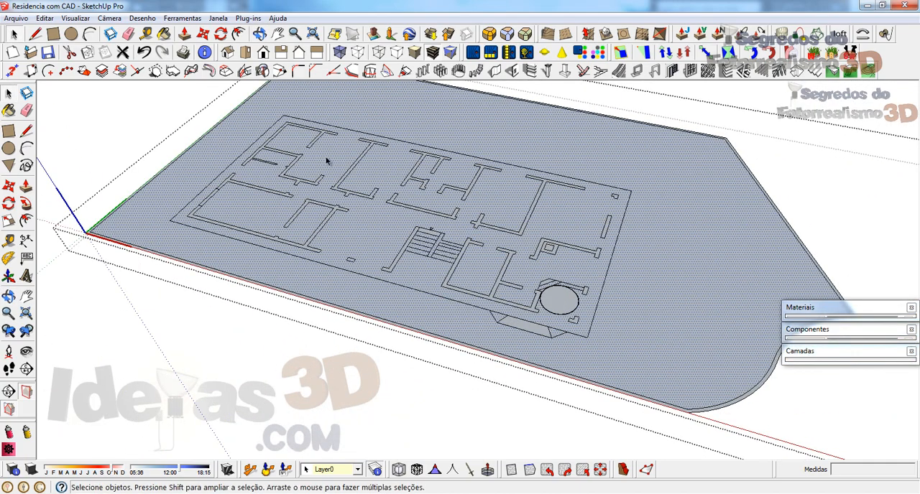
scroll(188, 225, up, 2)
scroll(310, 218, up, 2)
scroll(320, 257, up, 2)
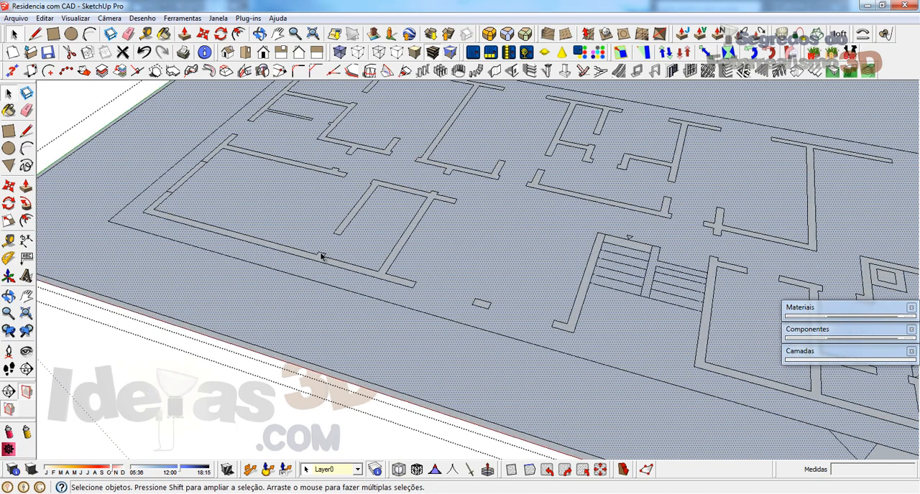
scroll(321, 256, up, 2)
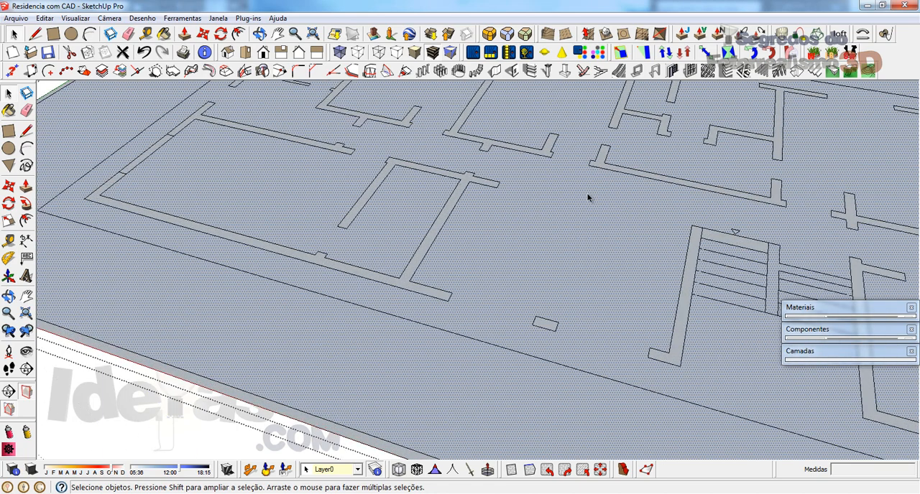
scroll(419, 222, down, 2)
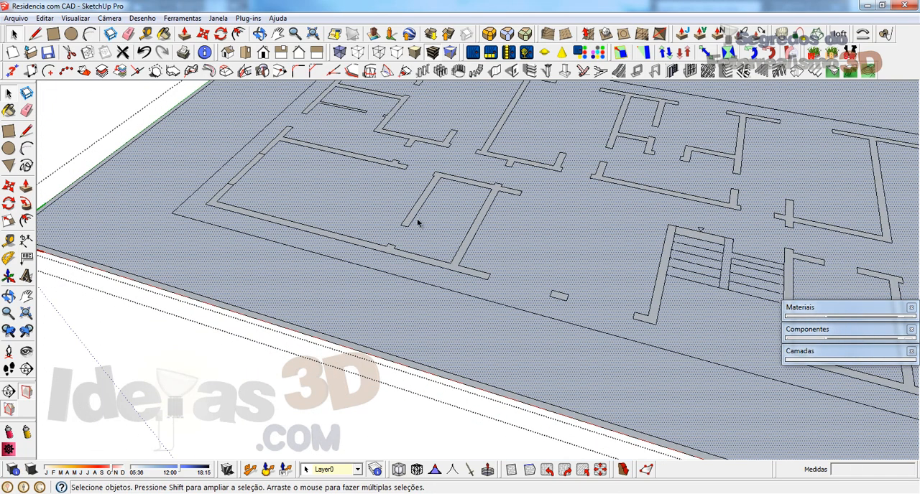
scroll(424, 251, up, 4)
scroll(418, 248, up, 3)
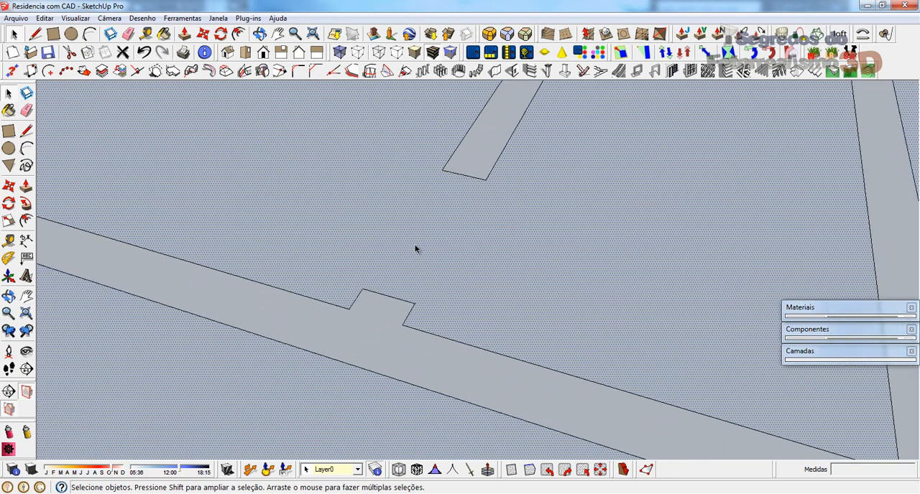
Close the gap between the first plan's interior wall end and the wall stub below it with a 73 by 20 cm rectangle
key(r)
click(363, 287)
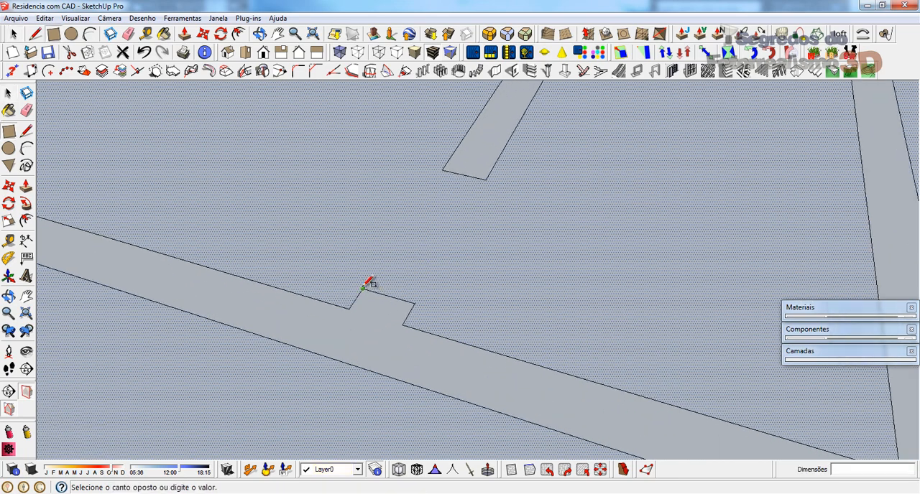
click(488, 179)
scroll(381, 216, down, 2)
scroll(453, 269, down, 4)
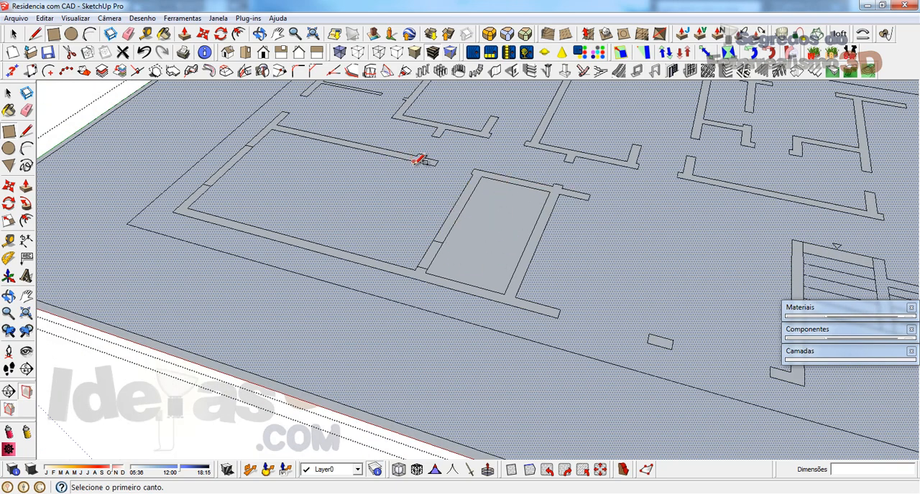
Bridge the opening between the large room's upper wall and the adjoining small room's corner with an 83 by 20 cm rectangle
scroll(421, 161, up, 4)
scroll(471, 164, up, 2)
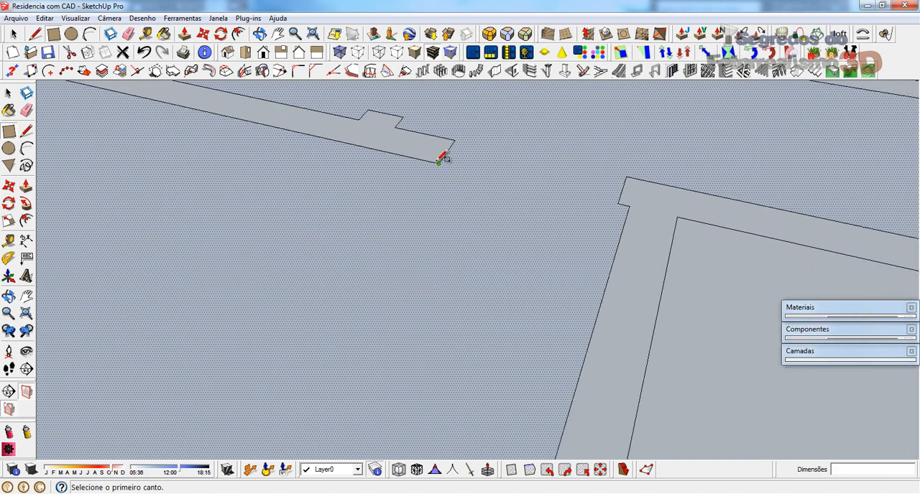
click(459, 137)
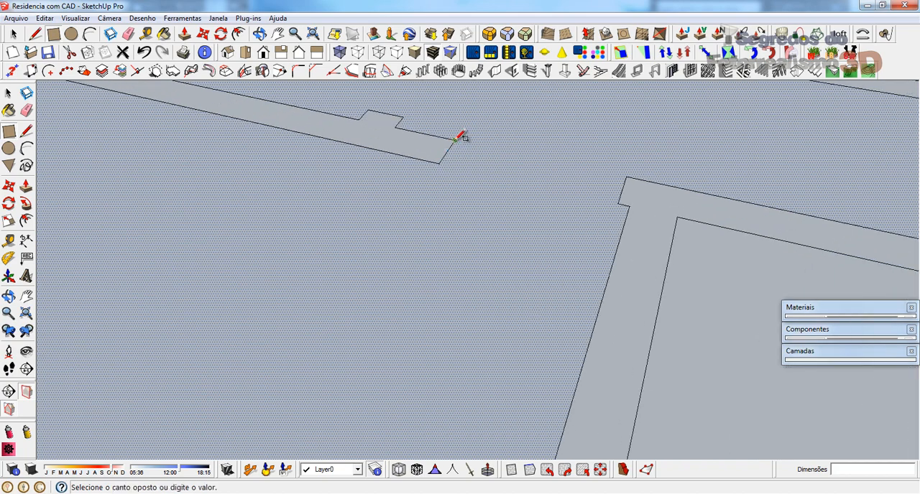
click(627, 201)
scroll(438, 183, up, 2)
scroll(434, 179, down, 5)
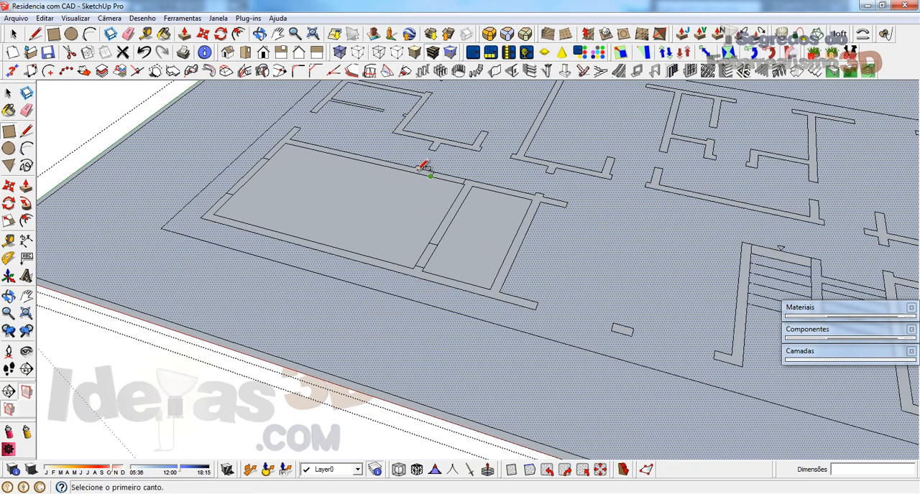
scroll(318, 216, down, 3)
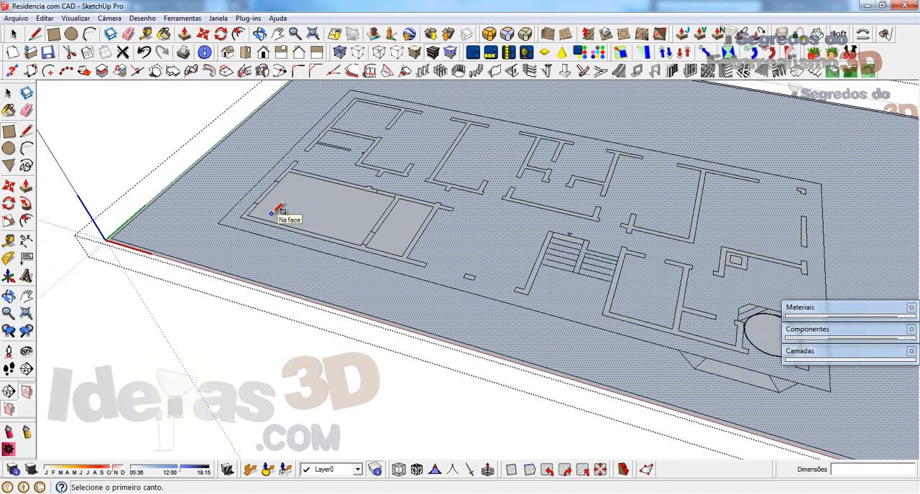
Trace a 120 by 30 cm rectangle over the lowest tread of the first plan's left stair flight
scroll(503, 226, up, 4)
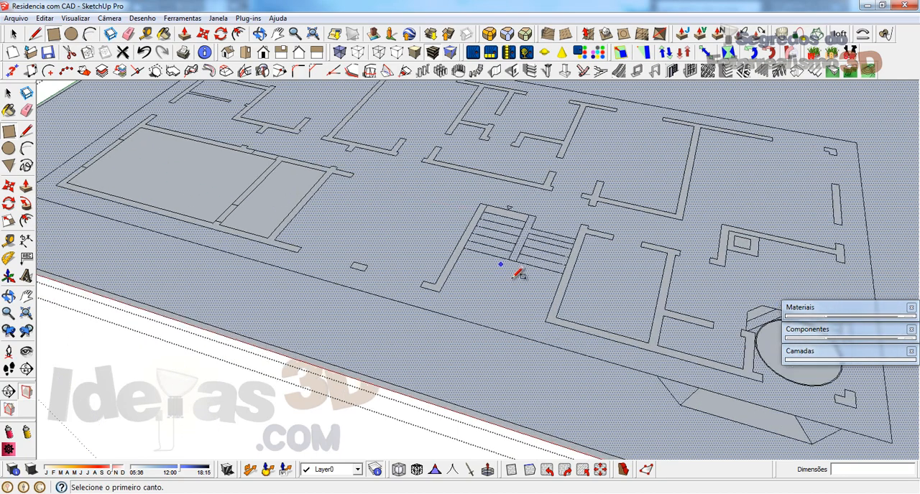
scroll(516, 274, up, 5)
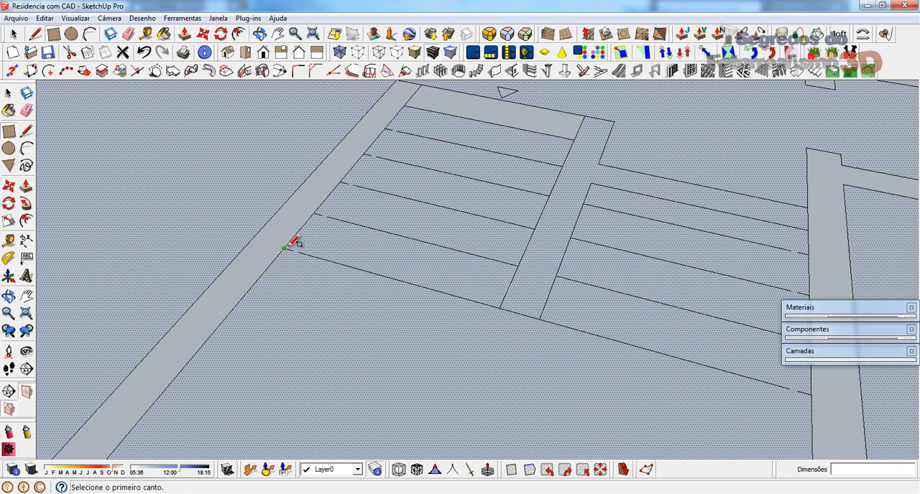
click(285, 249)
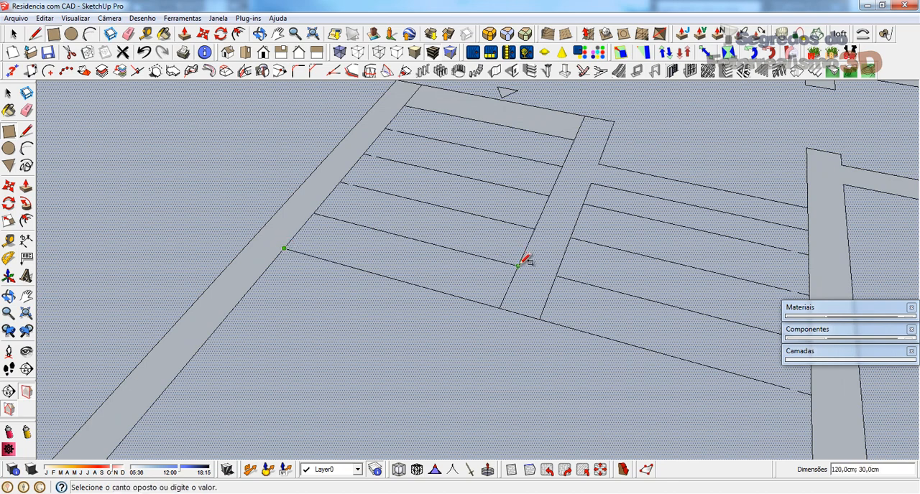
key(Escape)
middle_drag(367, 131, 604, 253)
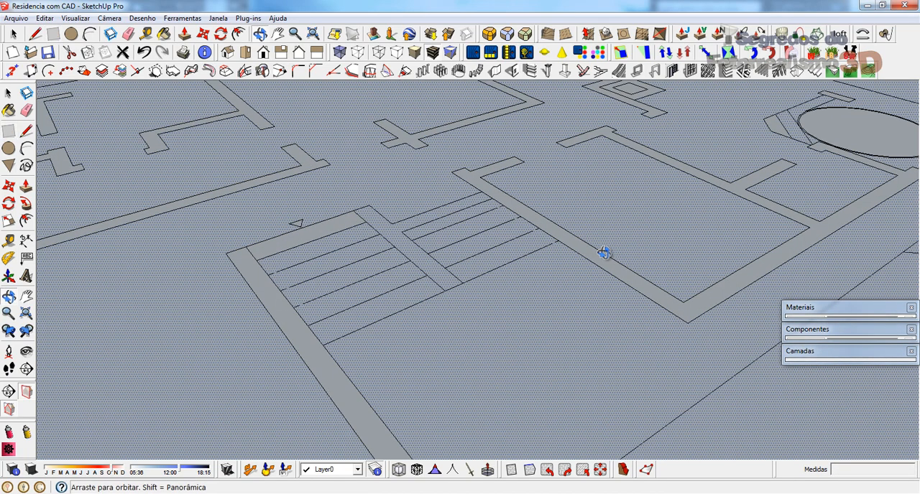
Trace a rectangle over the second-lowest tread of the left stair flight to complete its broken edge
scroll(321, 320, up, 5)
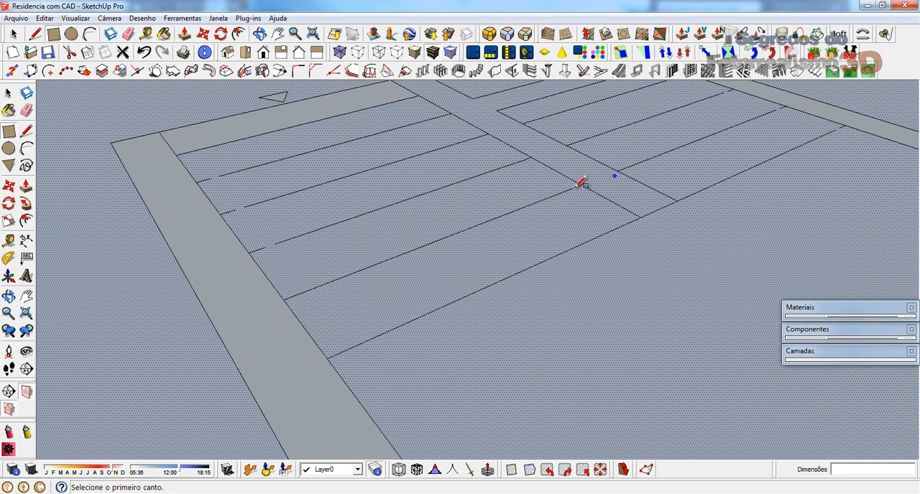
click(531, 156)
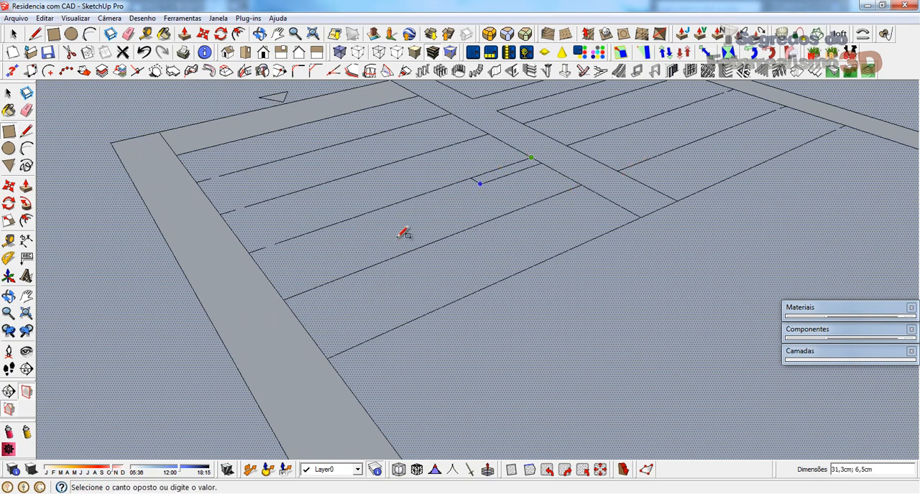
click(284, 299)
scroll(603, 206, down, 3)
middle_drag(497, 202, 487, 241)
scroll(503, 240, down, 3)
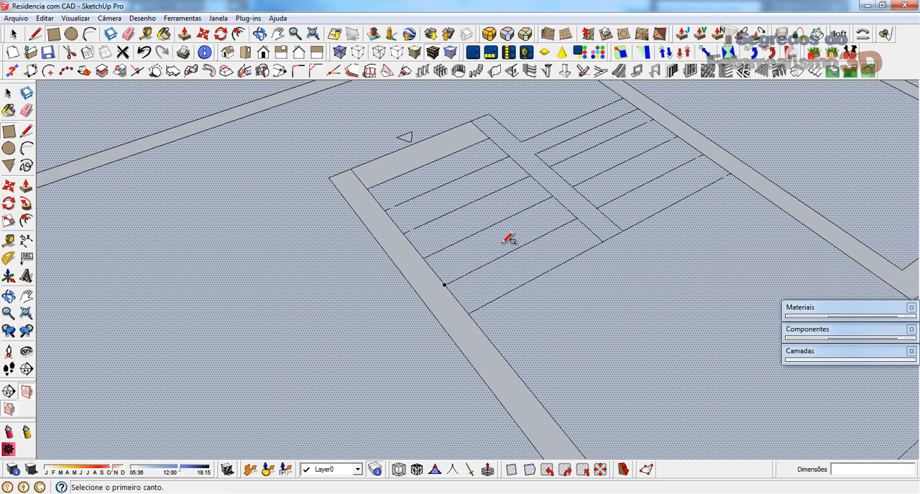
Trace rectangles over the next two treads up the left stair flight to complete their broken edges
scroll(503, 240, up, 3)
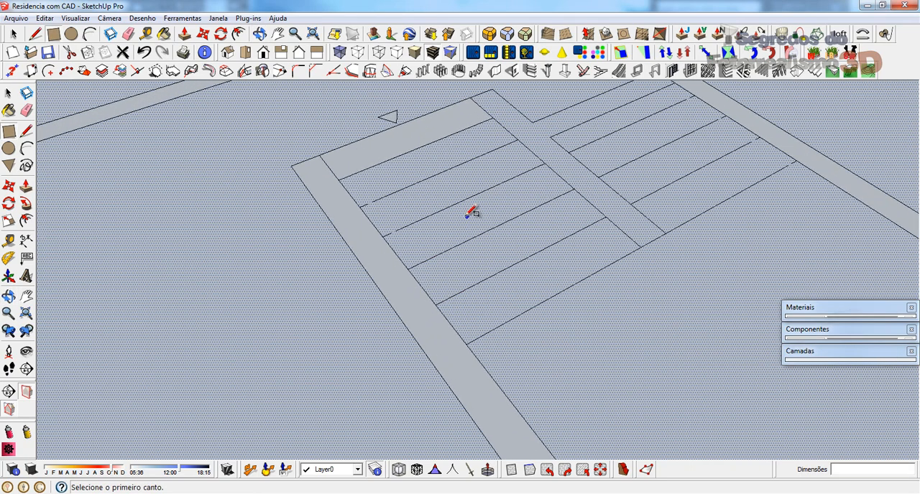
click(408, 269)
key(Escape)
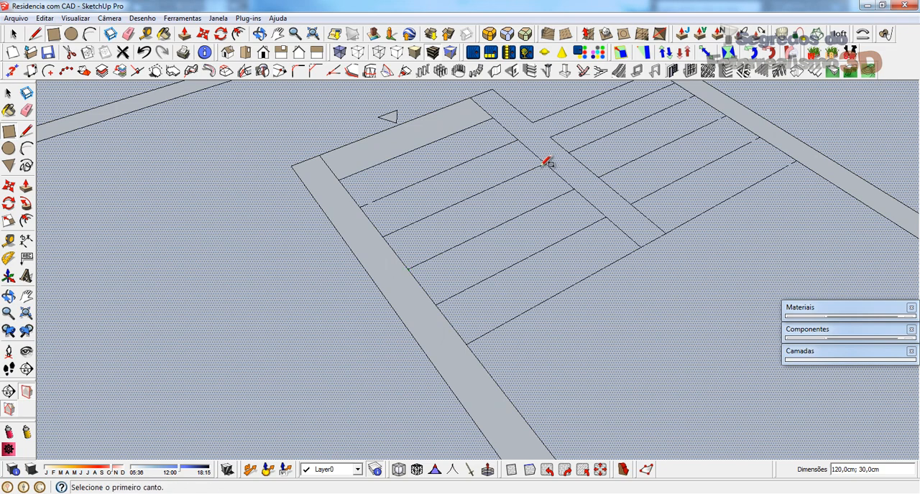
scroll(404, 181, up, 3)
click(368, 302)
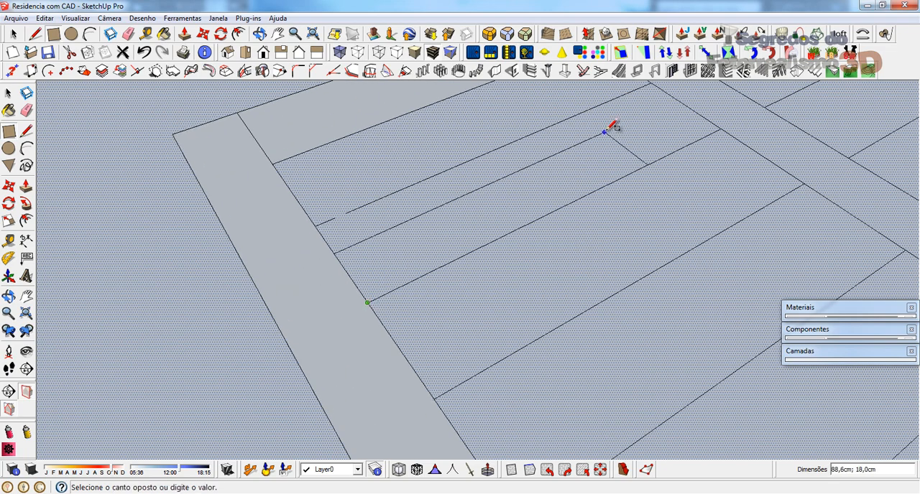
click(651, 83)
scroll(381, 191, down, 3)
scroll(340, 172, down, 2)
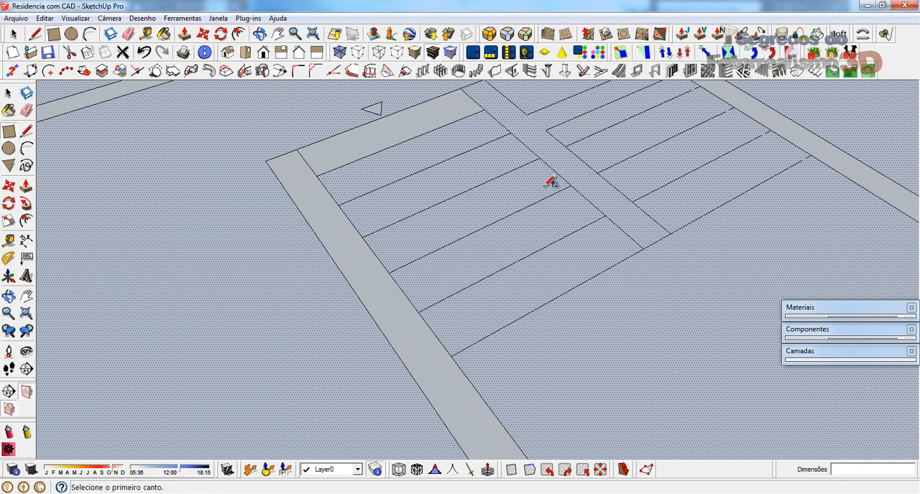
middle_drag(550, 183, 330, 205)
Select the left flight's top tread face and the surrounding site face to check which stair areas are separate faces
key(space)
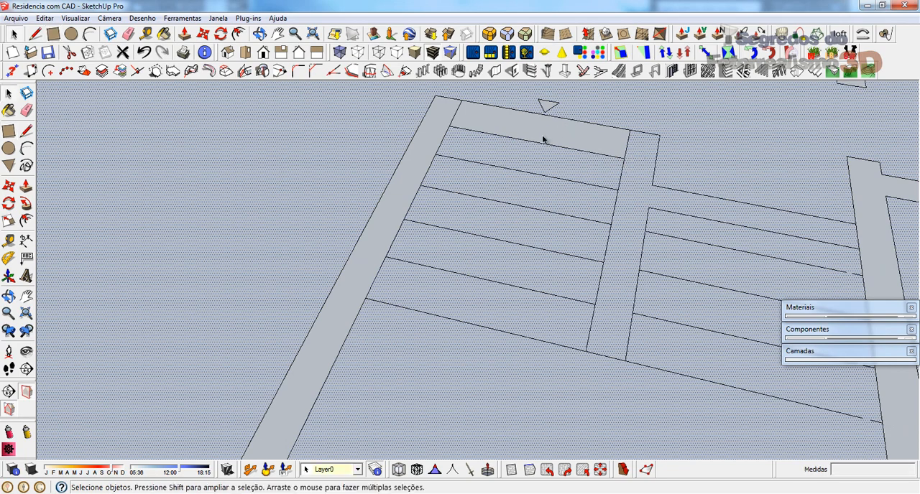
click(507, 122)
scroll(459, 226, down, 2)
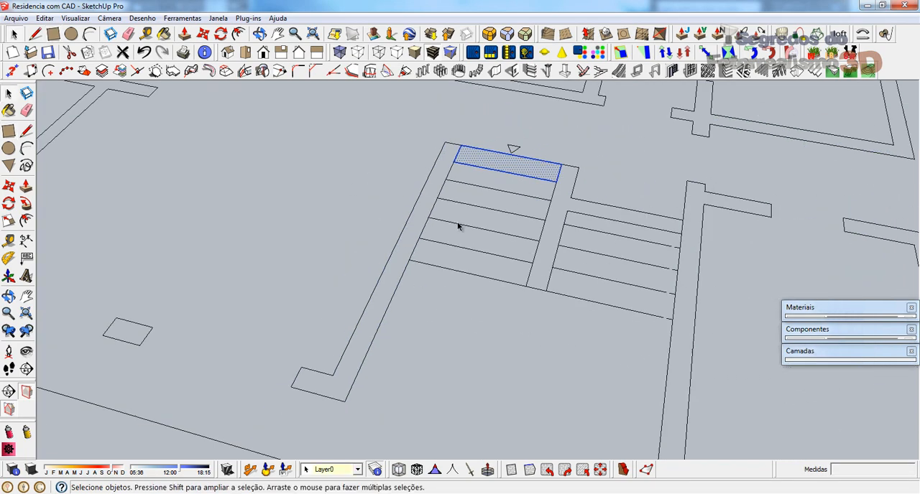
scroll(459, 227, down, 4)
scroll(480, 263, down, 3)
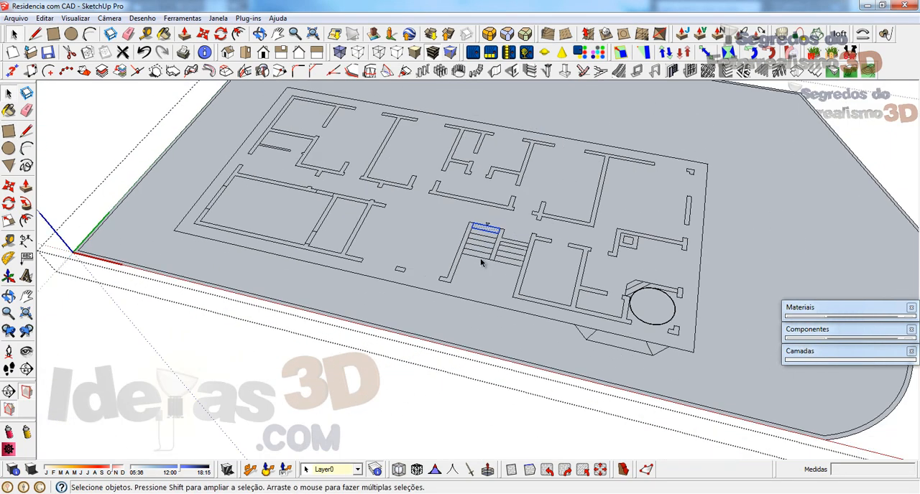
middle_drag(480, 262, 544, 188)
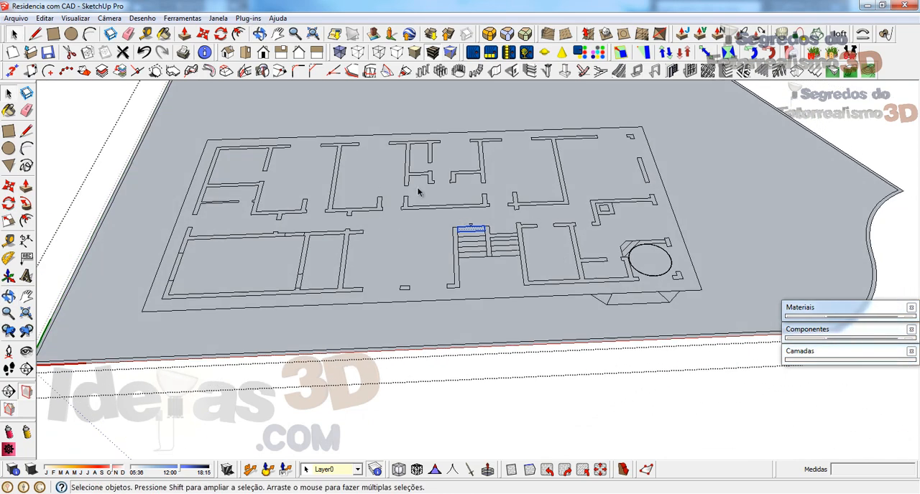
scroll(464, 261, up, 6)
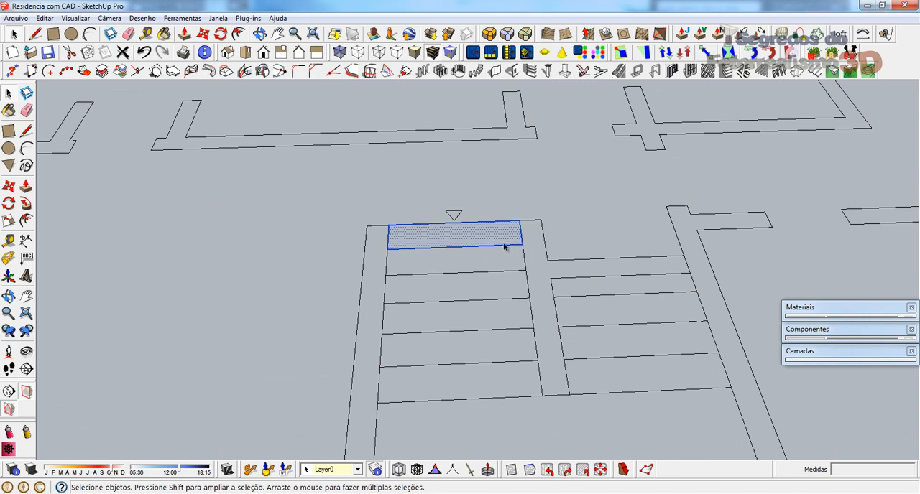
click(585, 204)
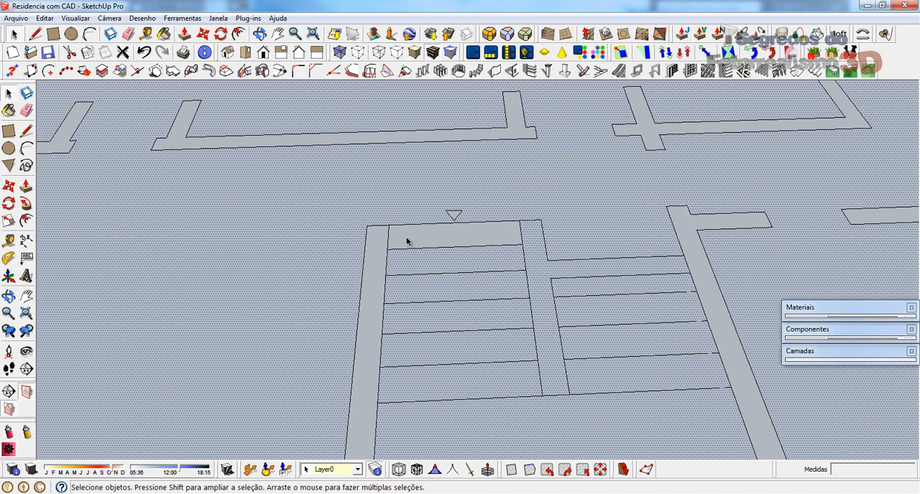
Copy the left flight's top tread face with its edges onto the next three treads, moving 30 cm each time
click(406, 242)
double_click(436, 242)
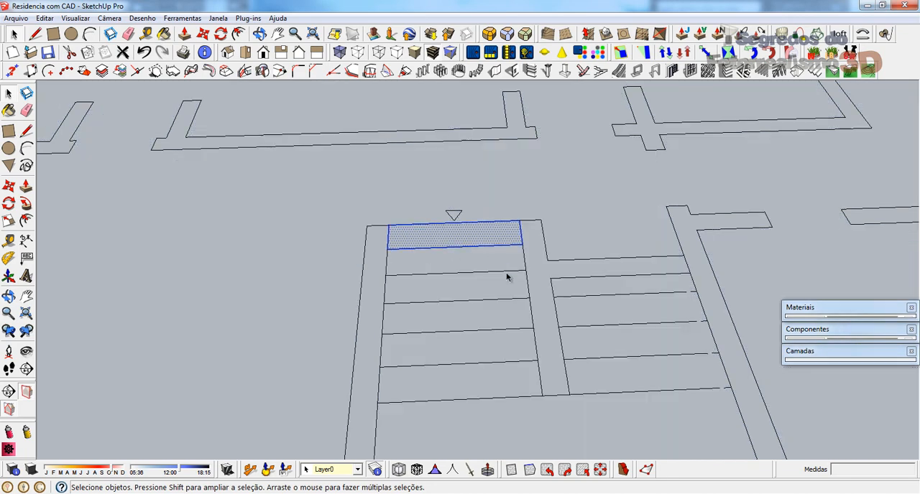
key(m)
key(ctrl)
click(519, 219)
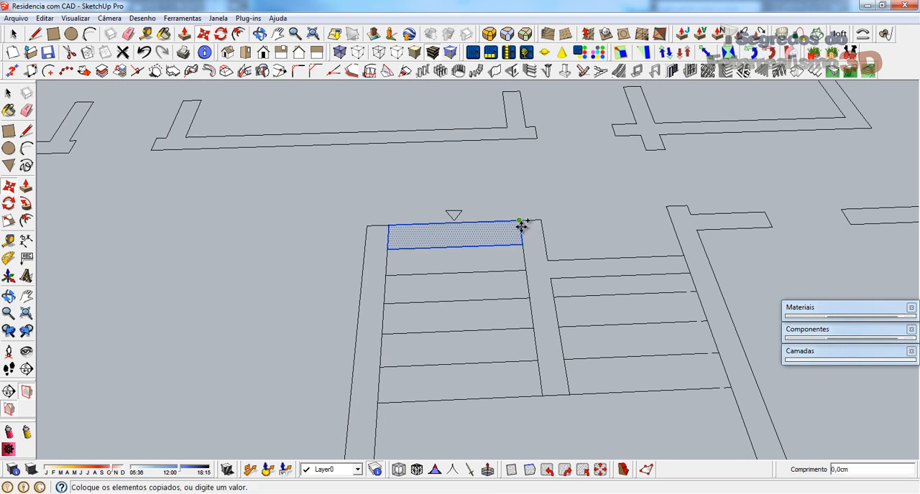
click(523, 248)
click(523, 245)
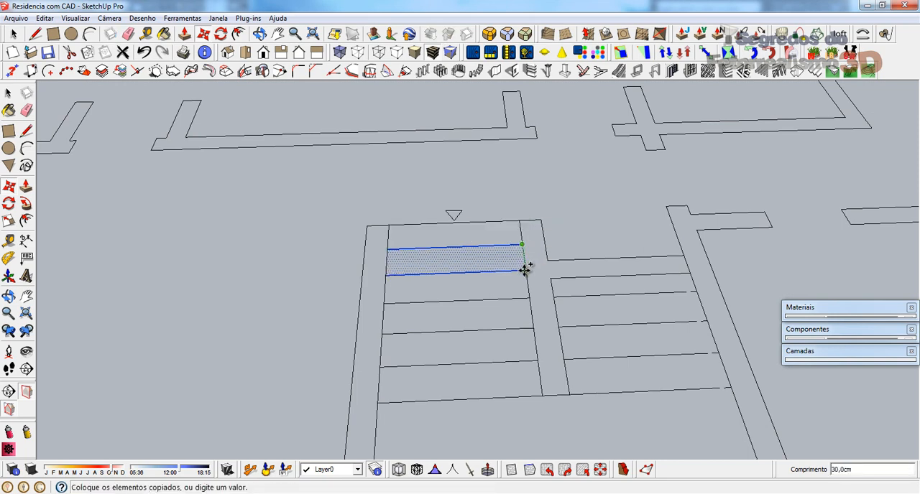
click(527, 272)
click(527, 271)
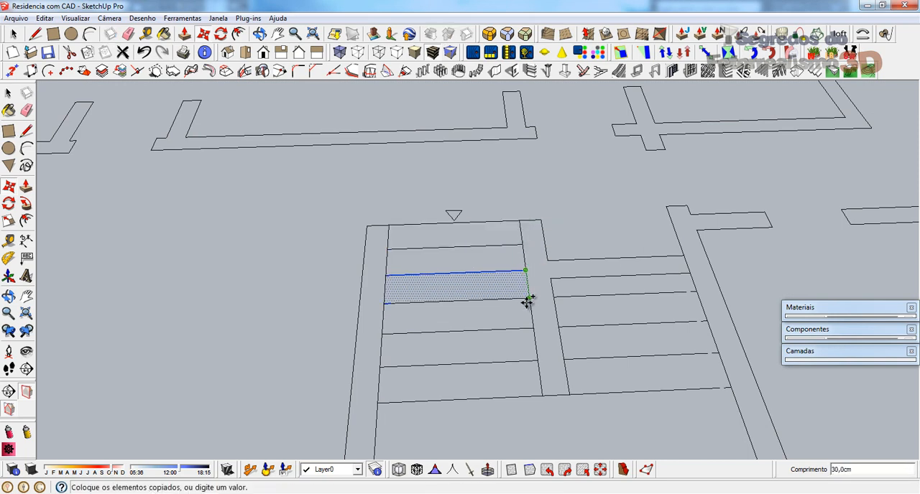
click(527, 302)
Select the left flight's tread faces one by one to check which are separate from the site face
key(space)
click(448, 239)
click(450, 264)
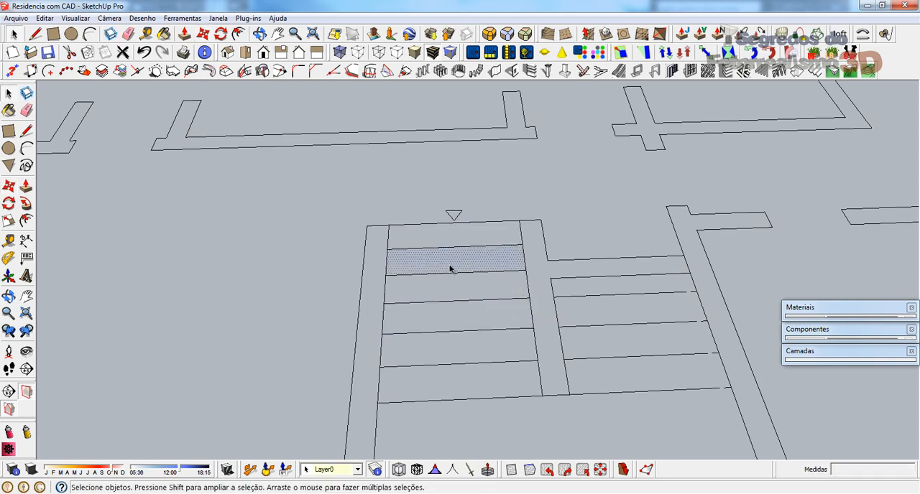
click(458, 289)
click(467, 320)
click(482, 350)
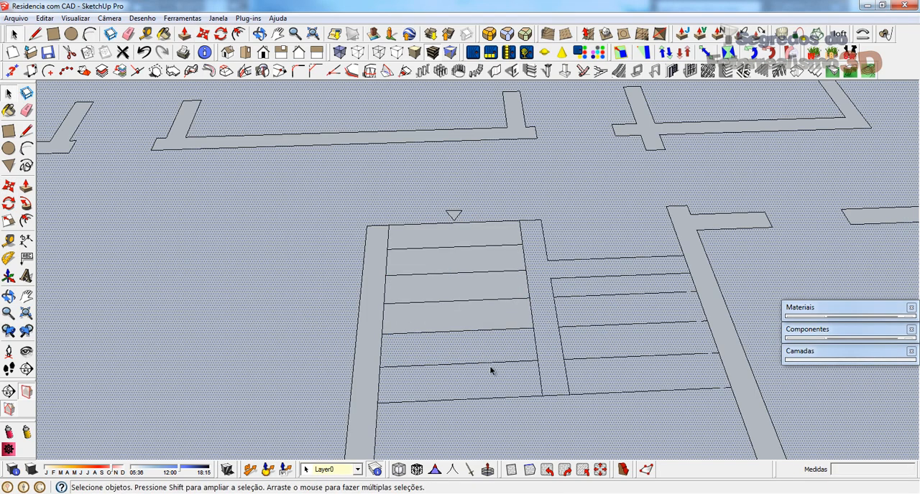
Review the first plan's closed areas and examine the second plan's walls and staircase against its selected site face
scroll(562, 183, down, 4)
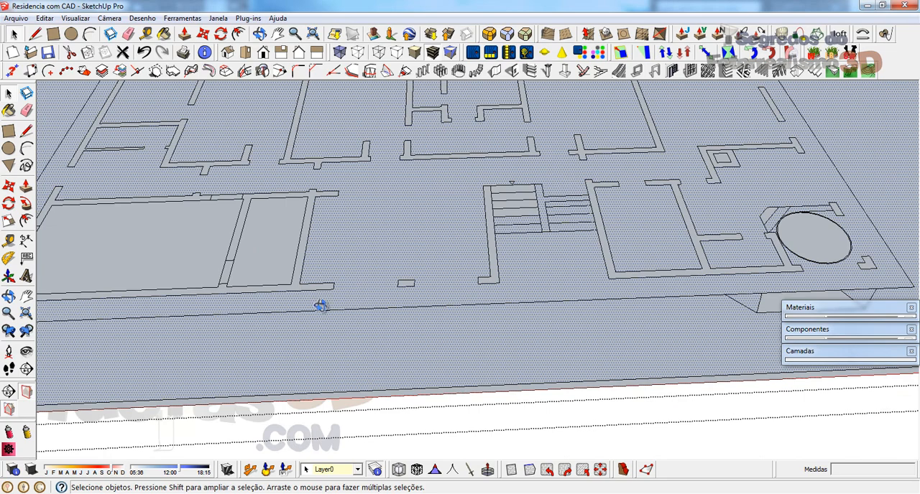
middle_drag(321, 306, 403, 289)
scroll(445, 240, up, 3)
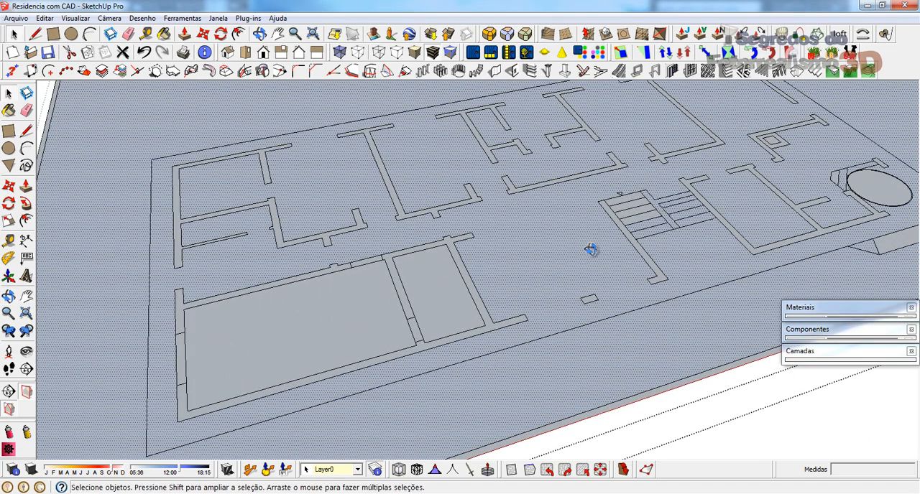
scroll(249, 312, down, 6)
scroll(628, 199, up, 2)
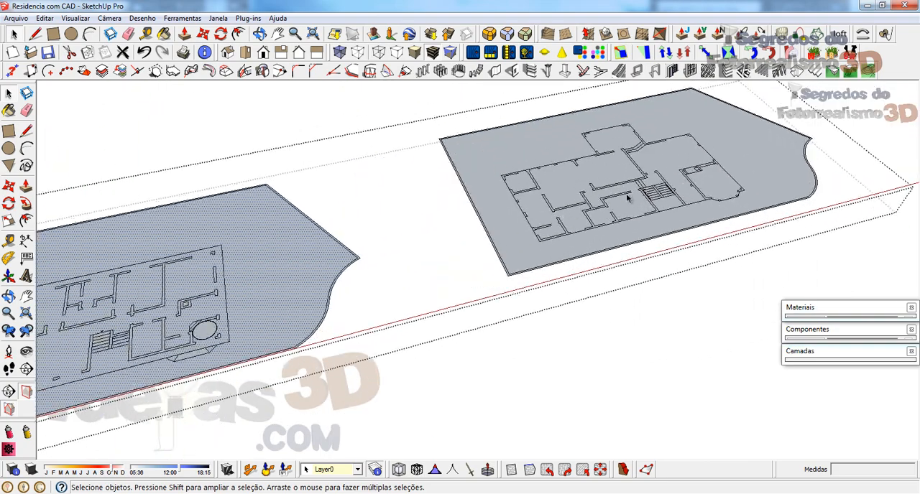
scroll(627, 199, up, 5)
middle_drag(583, 192, 570, 215)
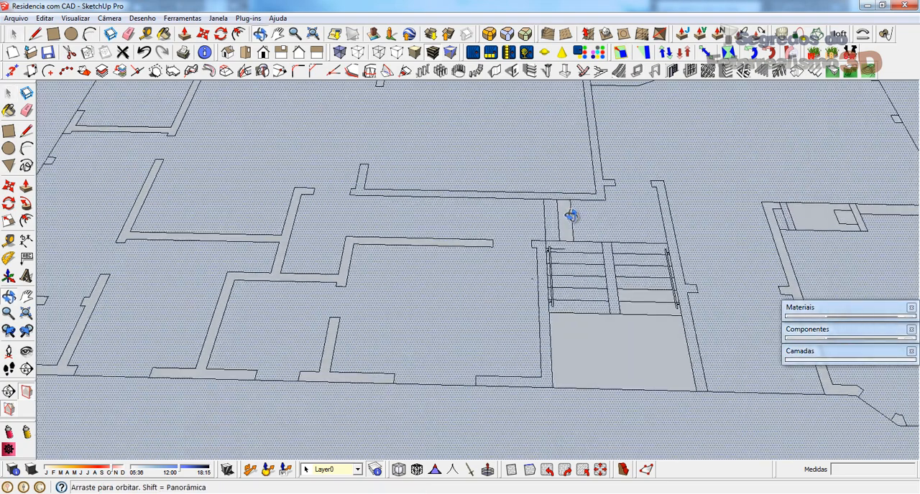
scroll(654, 290, up, 2)
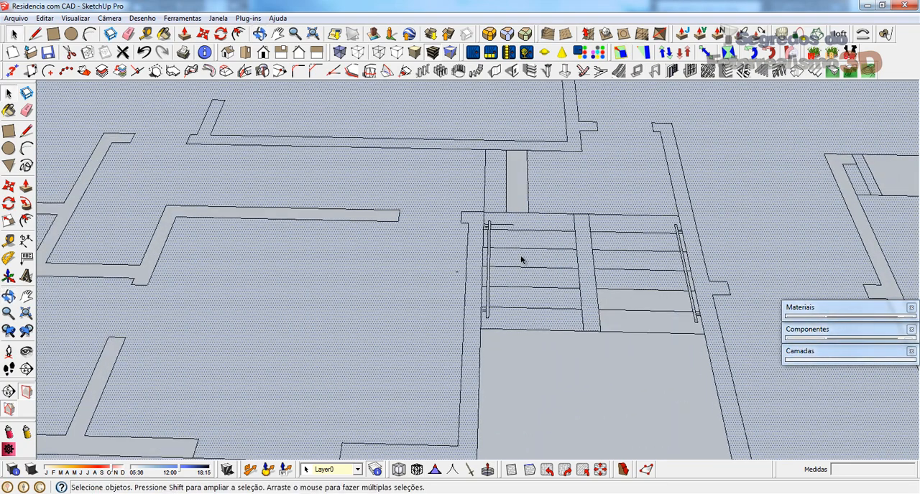
scroll(698, 184, down, 1)
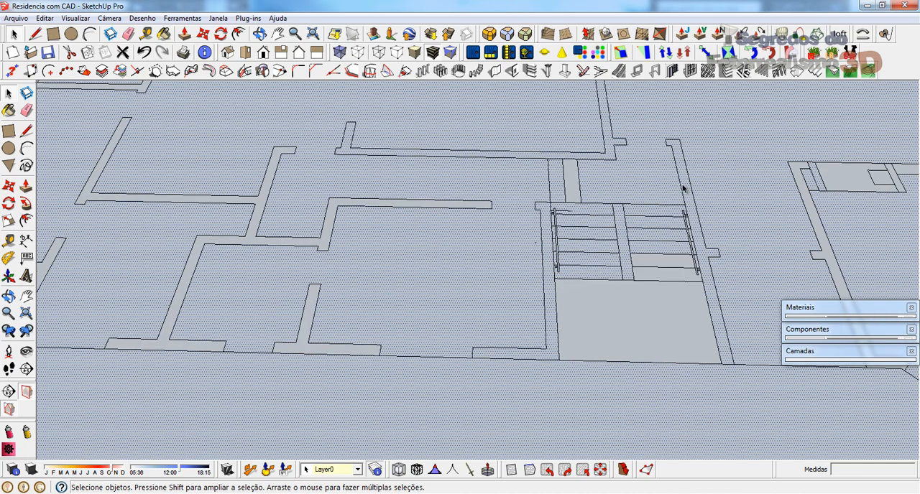
Erase the handrail lines and their small bracket lines along the left stair flight of the second plan
scroll(682, 188, down, 2)
scroll(649, 287, up, 2)
scroll(453, 339, up, 2)
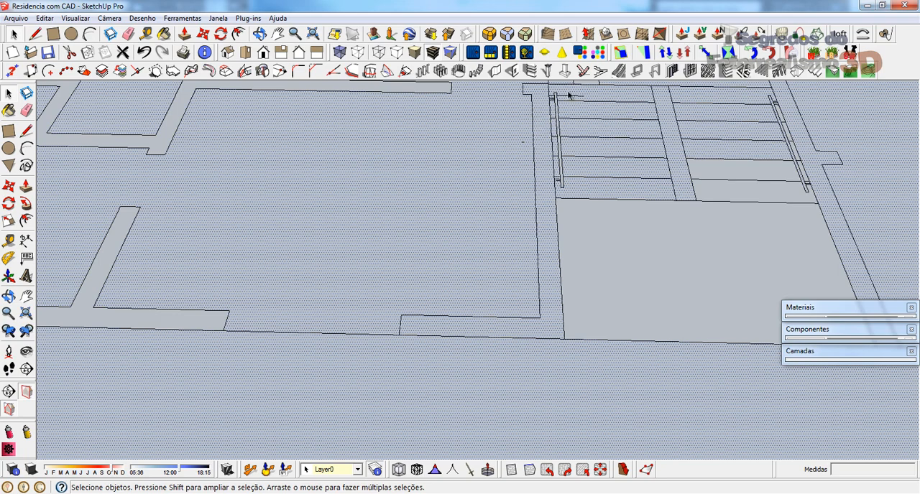
scroll(547, 104, up, 5)
key(e)
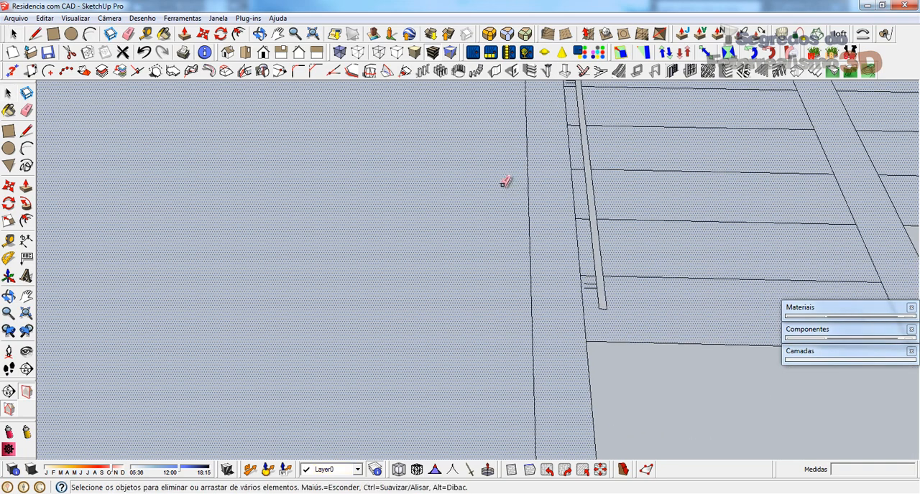
scroll(522, 240, up, 5)
mouse_move(524, 148)
mouse_down()
mouse_move(510, 143)
mouse_move(503, 166)
mouse_up()
drag(533, 159, 547, 148)
scroll(526, 121, down, 2)
scroll(540, 375, up, 2)
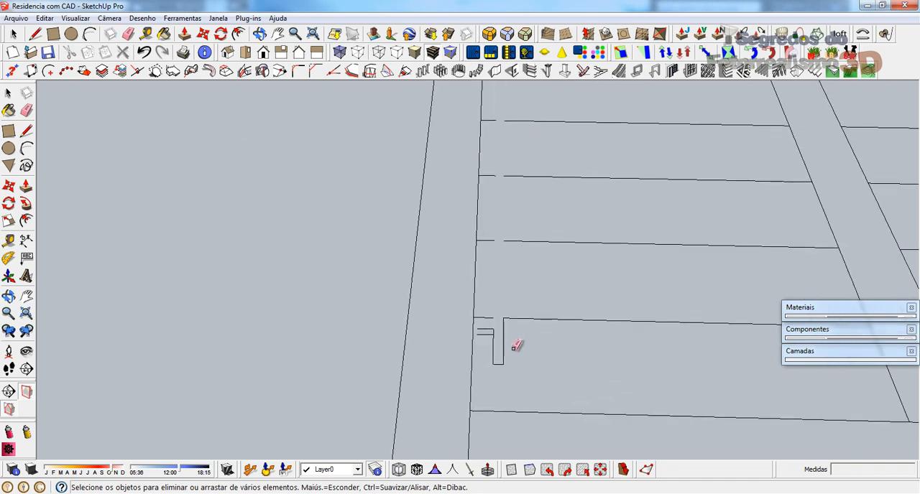
drag(515, 351, 492, 333)
scroll(400, 352, down, 2)
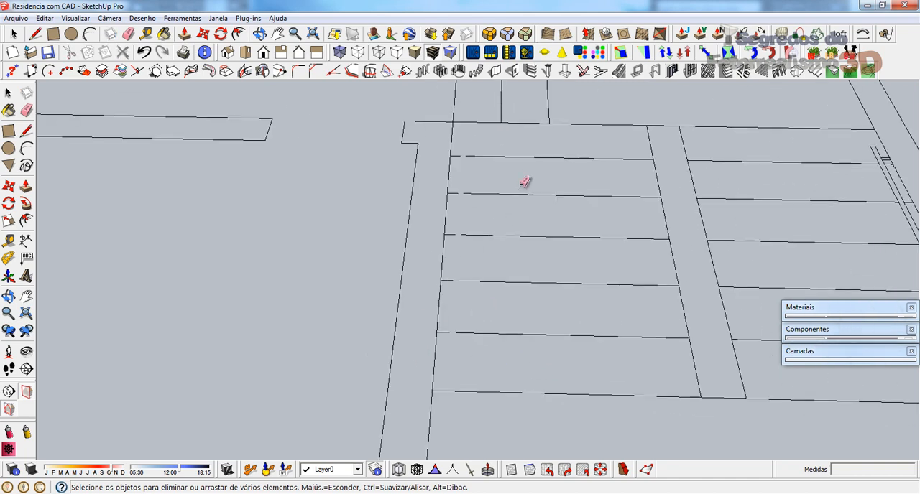
Draw a rectangle over the left flight's top tread to close its line gap, and select nearby faces to check which are separate
key(r)
click(452, 123)
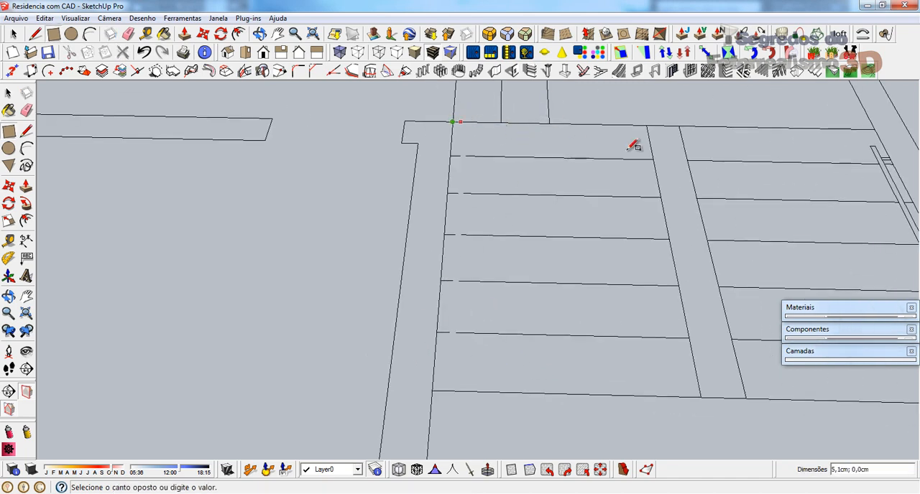
click(653, 158)
key(space)
click(262, 243)
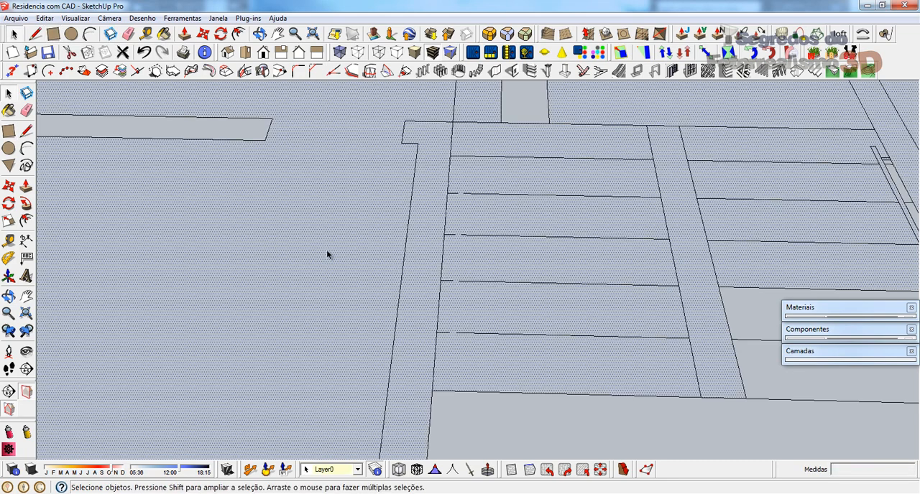
scroll(324, 180, down, 2)
click(624, 259)
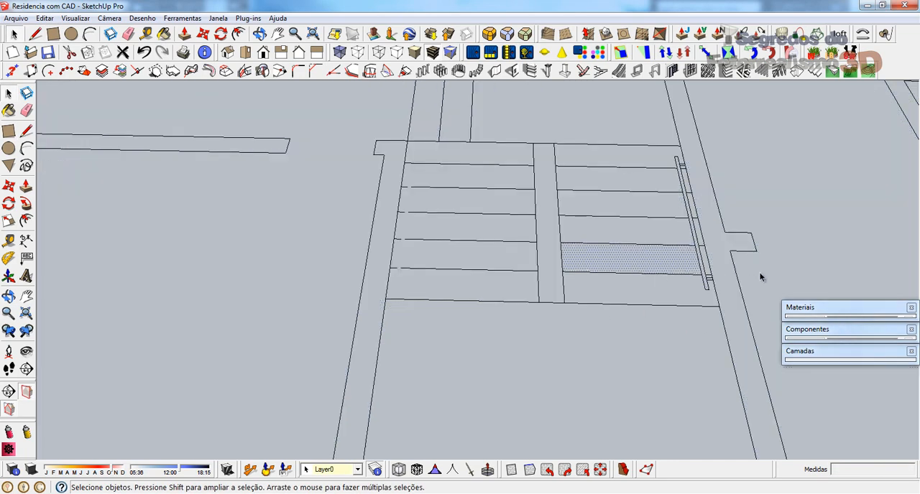
Erase the handrail lines and their small bracket lines along the right stair flight
scroll(700, 274, up, 4)
key(e)
click(645, 297)
mouse_move(654, 323)
mouse_down()
mouse_move(660, 282)
mouse_move(636, 254)
mouse_up()
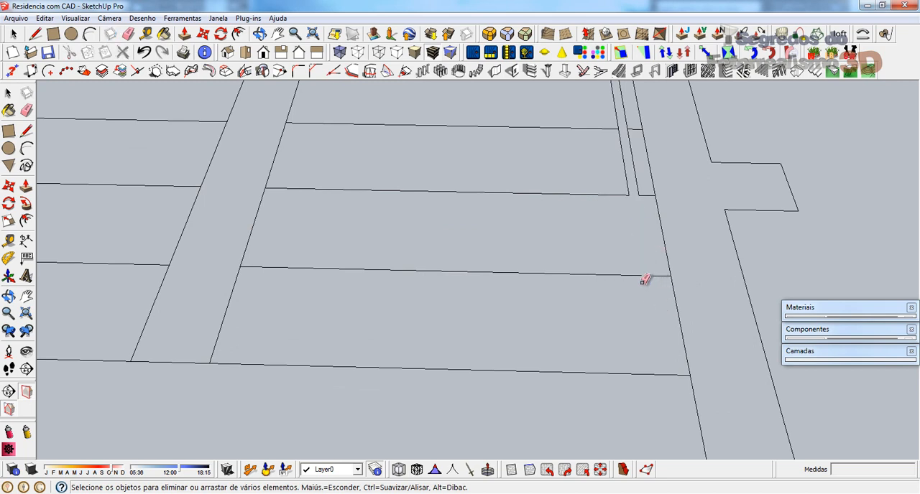
drag(639, 172, 617, 171)
scroll(604, 163, down, 3)
scroll(597, 162, up, 3)
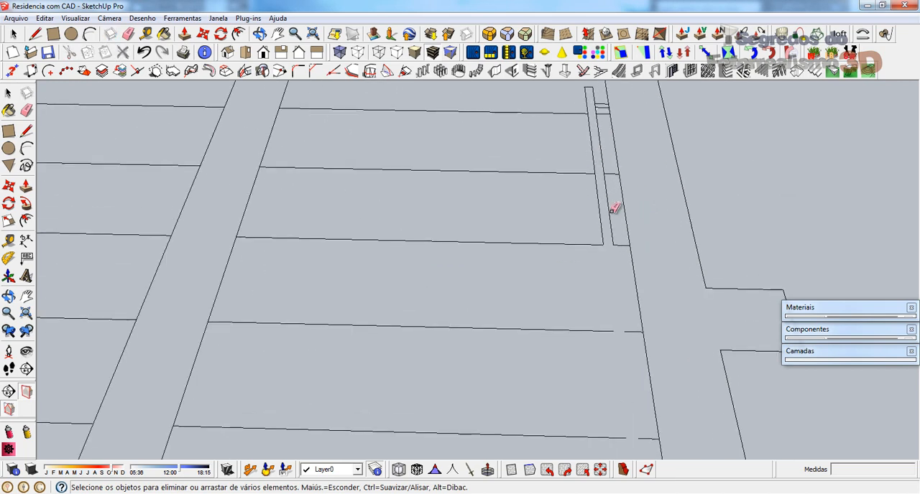
drag(613, 211, 593, 205)
mouse_move(608, 141)
mouse_down()
mouse_move(595, 85)
mouse_move(601, 105)
mouse_up()
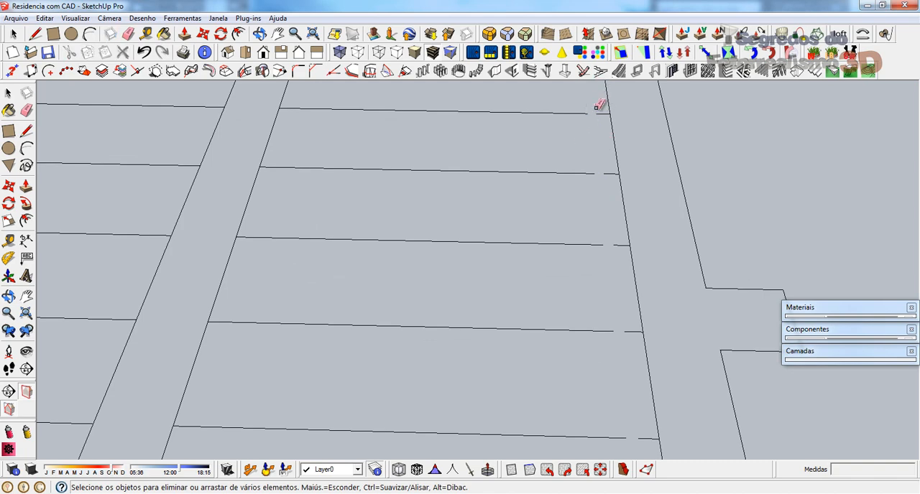
scroll(385, 239, down, 2)
scroll(466, 316, up, 2)
scroll(543, 115, down, 2)
scroll(447, 370, down, 2)
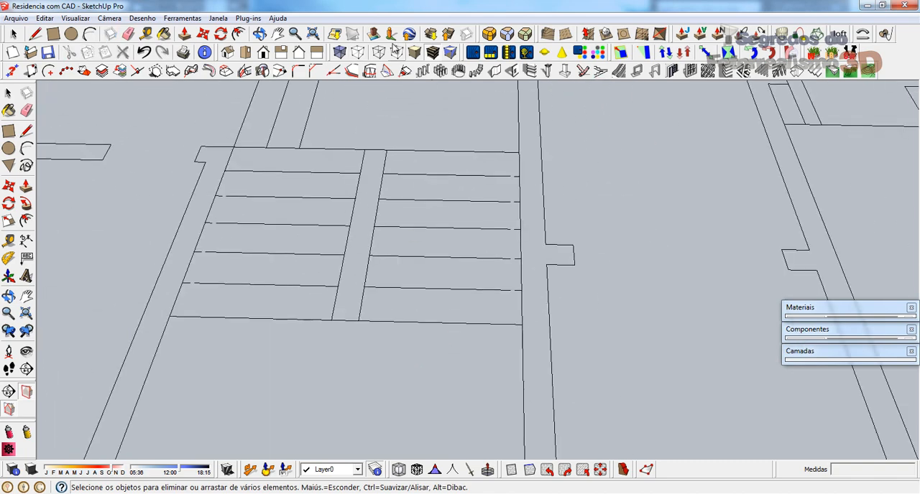
Draw a 120 by 30 cm rectangle over the right flight's top tread to close its line gap
scroll(386, 152, up, 2)
key(ctrl+a)
key(r)
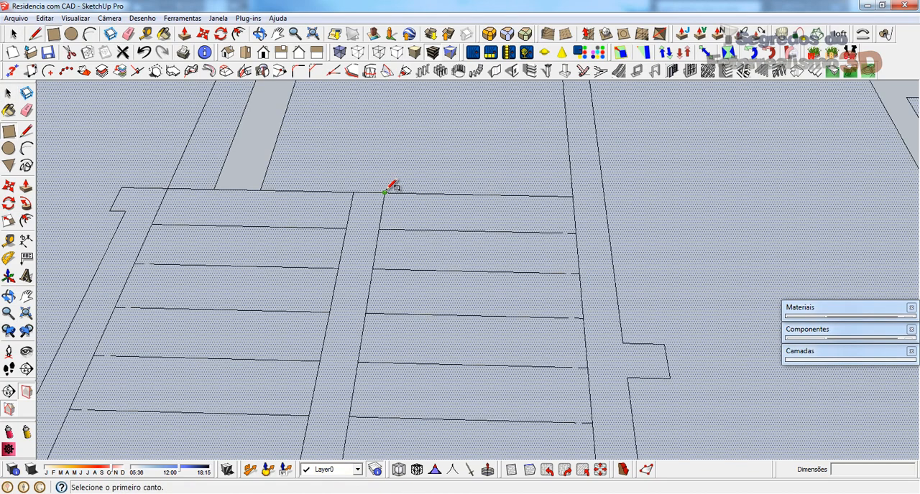
click(385, 193)
click(576, 232)
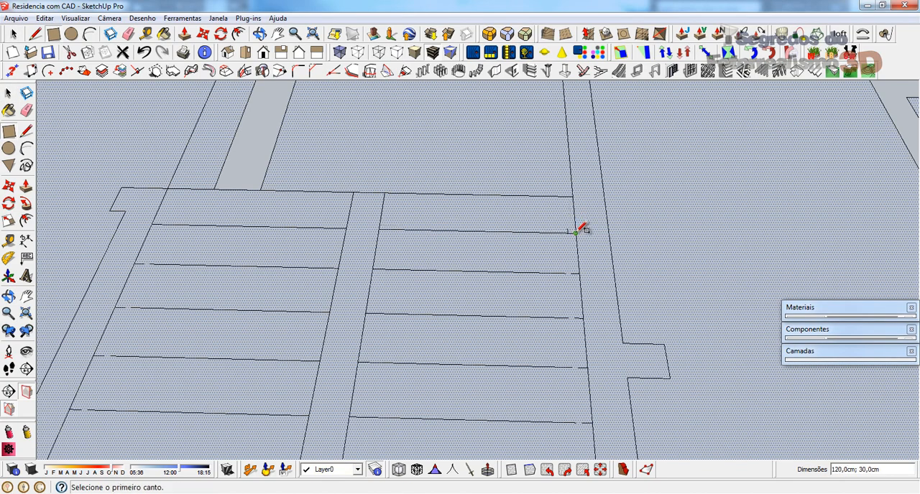
key(space)
Try to erase the short stray line at the wall end of the right flight's top tread, and undo the erasure
scroll(572, 235, up, 5)
middle_drag(491, 255, 706, 129)
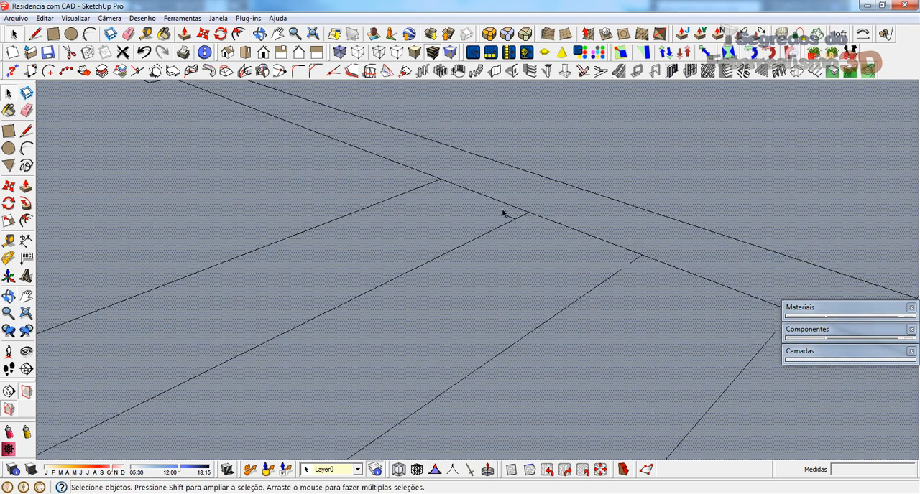
key(e)
scroll(517, 210, up, 1)
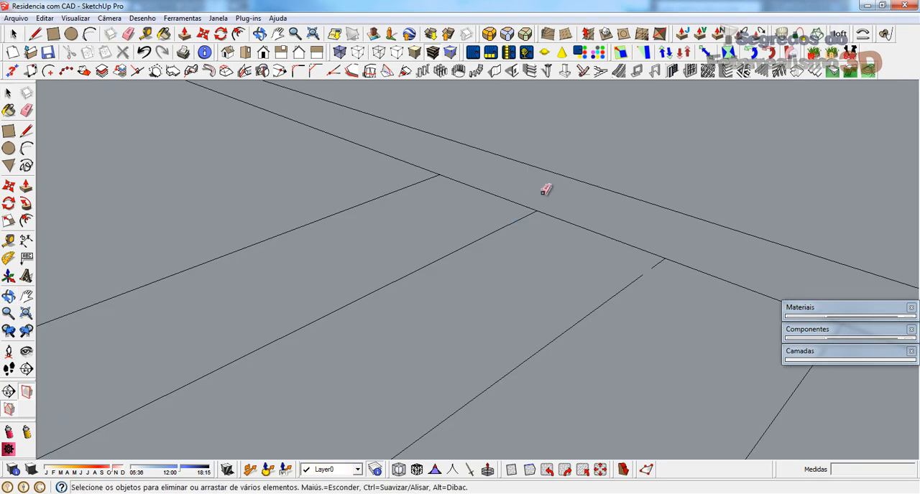
scroll(544, 191, down, 2)
key(space)
click(407, 249)
middle_drag(606, 186, 495, 271)
scroll(285, 277, up, 1)
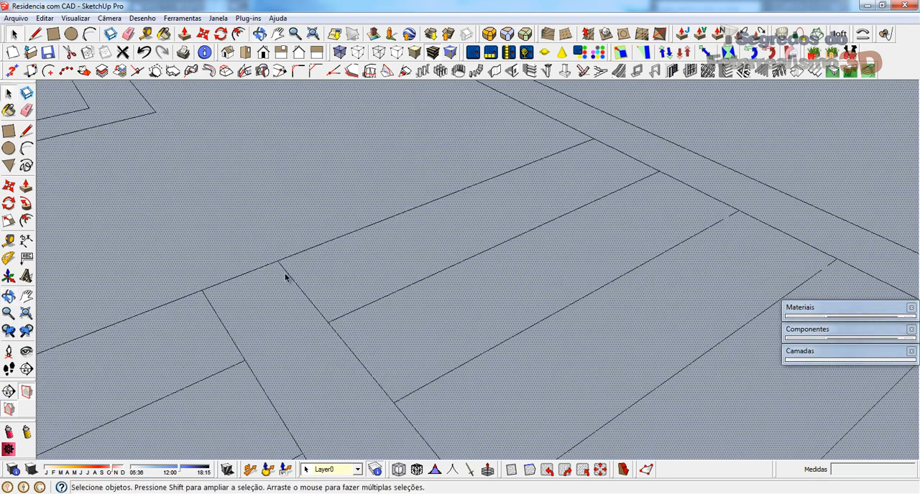
click(648, 178)
scroll(651, 178, up, 2)
key(e)
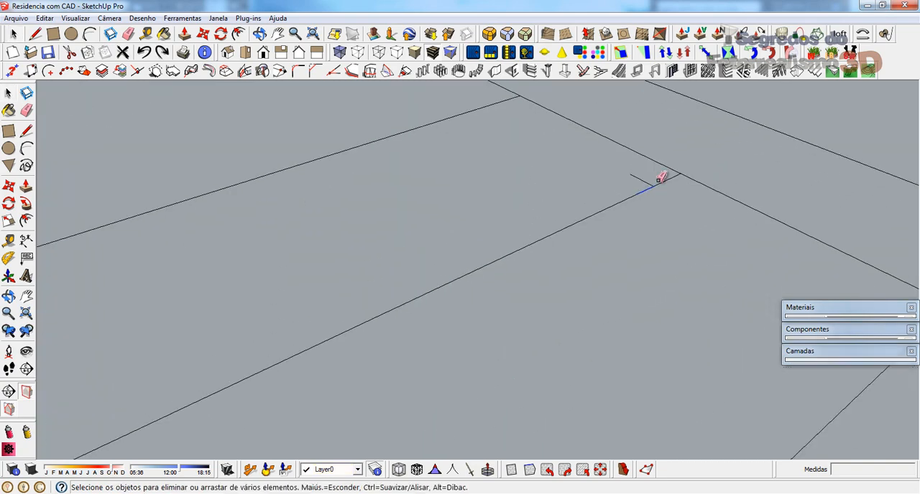
click(648, 178)
drag(651, 187, 639, 176)
scroll(639, 160, down, 3)
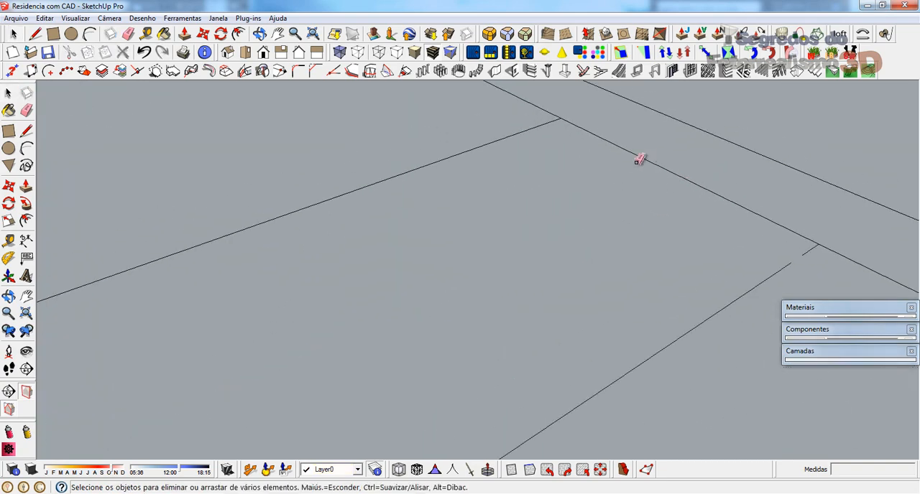
key(ctrl+z)
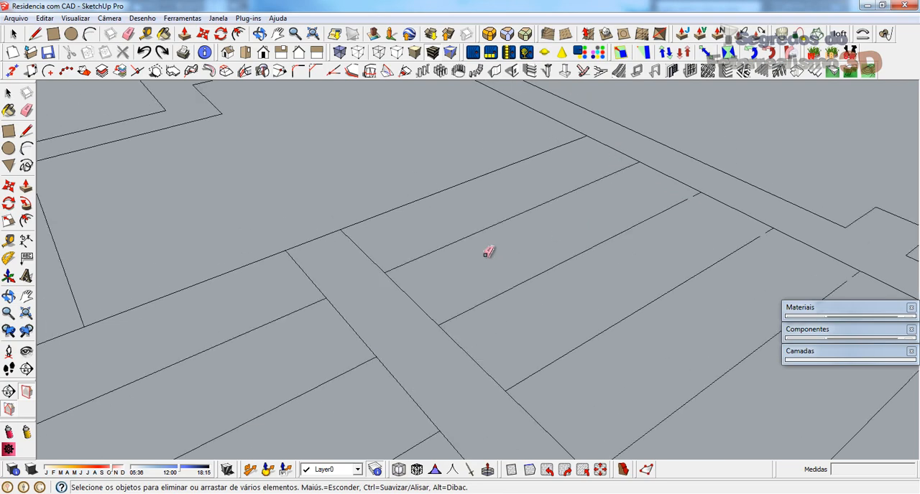
Check the second plan's staircase against its selected site face and compare it with the first plan's separate top tread face
key(space)
key(ctrl+a)
scroll(522, 183, down, 2)
scroll(600, 172, down, 8)
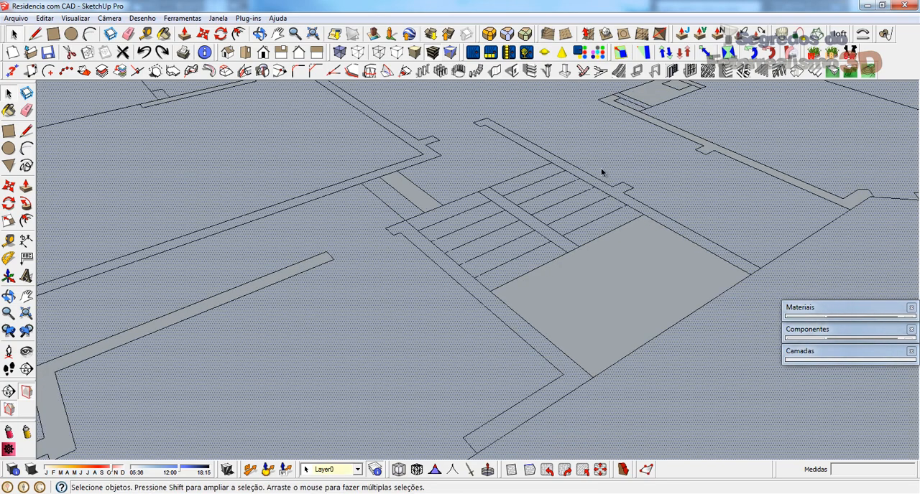
scroll(600, 174, down, 2)
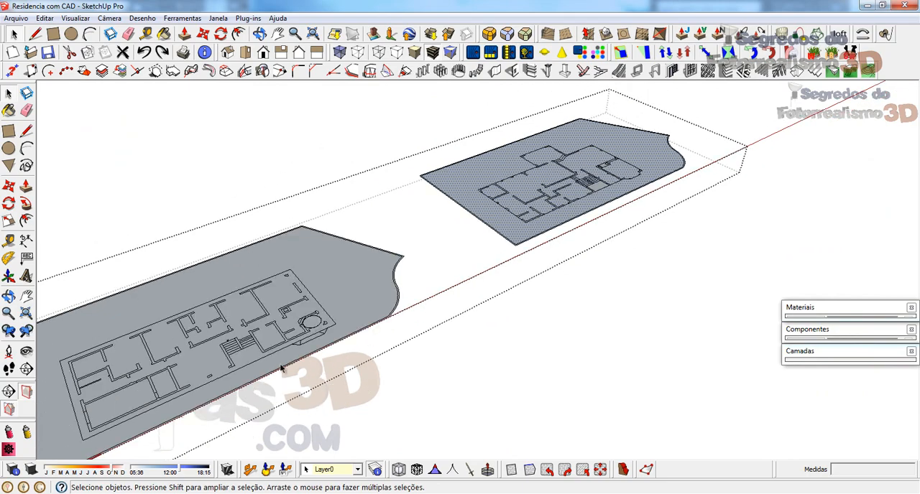
scroll(241, 339, up, 8)
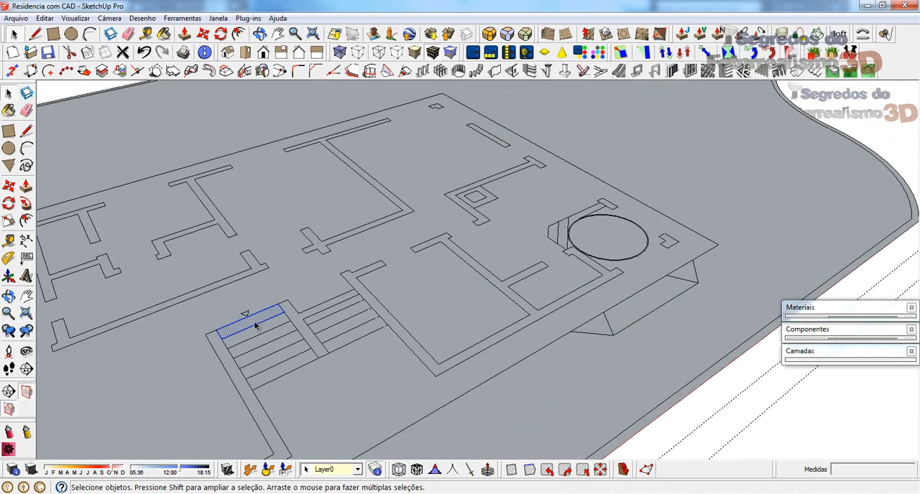
scroll(168, 358, down, 5)
scroll(857, 120, up, 3)
scroll(647, 207, down, 4)
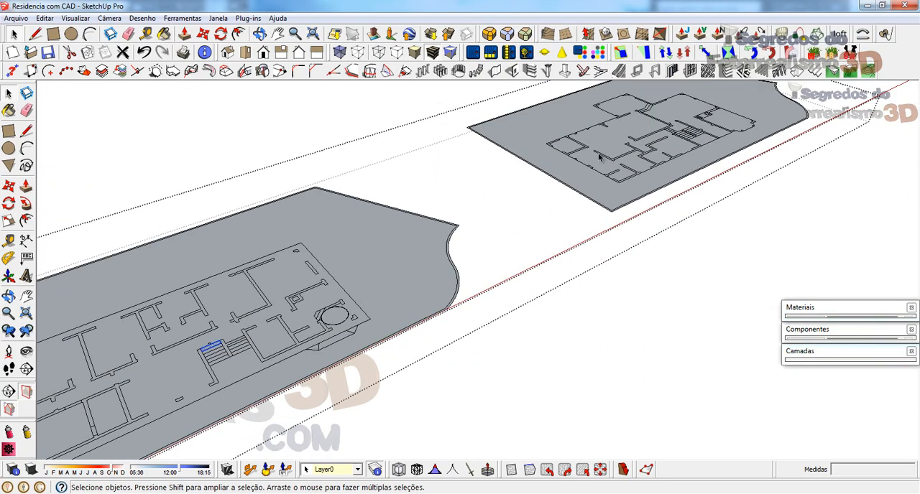
scroll(703, 128, up, 6)
scroll(618, 162, up, 8)
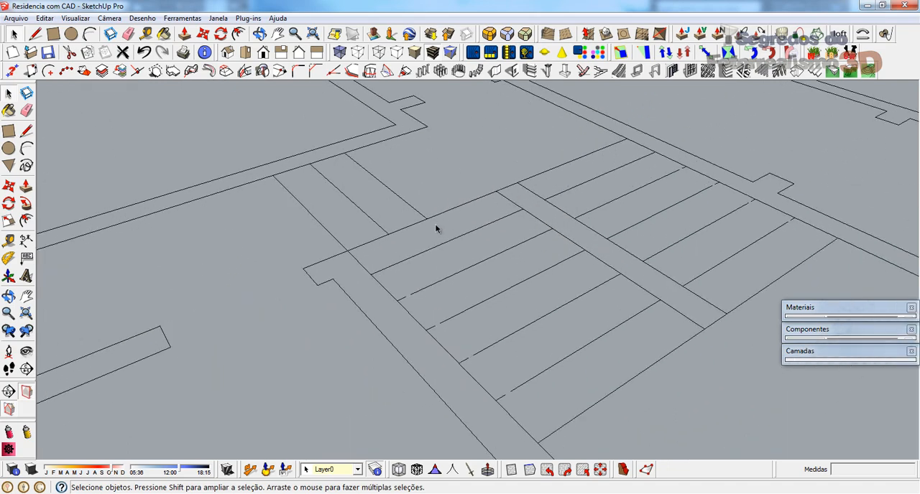
Try to separate the left flight's top tread from the site face by retracing it with rectangles between its opposite corners
click(435, 224)
middle_drag(623, 223, 513, 287)
scroll(550, 211, up, 5)
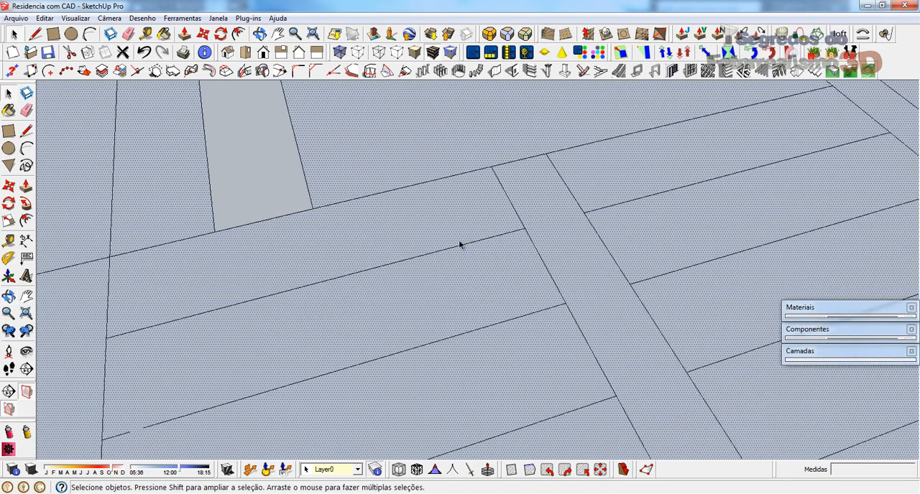
key(r)
scroll(405, 191, down, 1)
scroll(503, 189, down, 2)
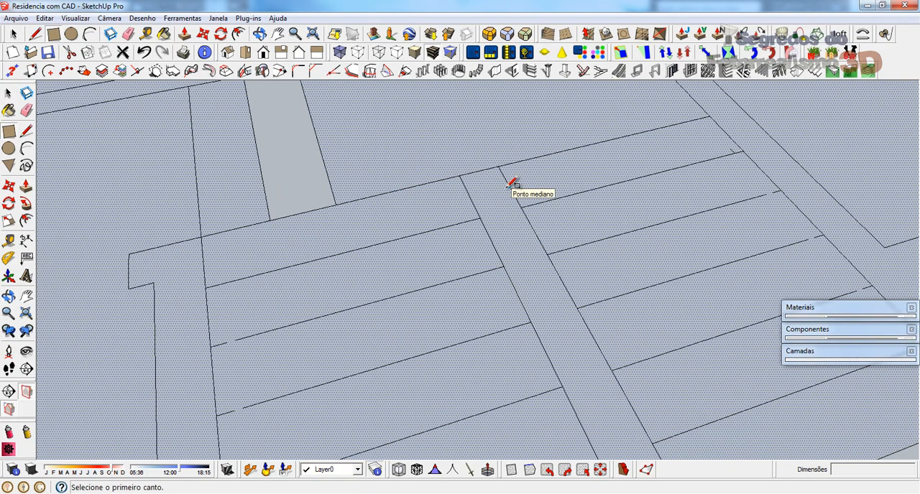
click(202, 235)
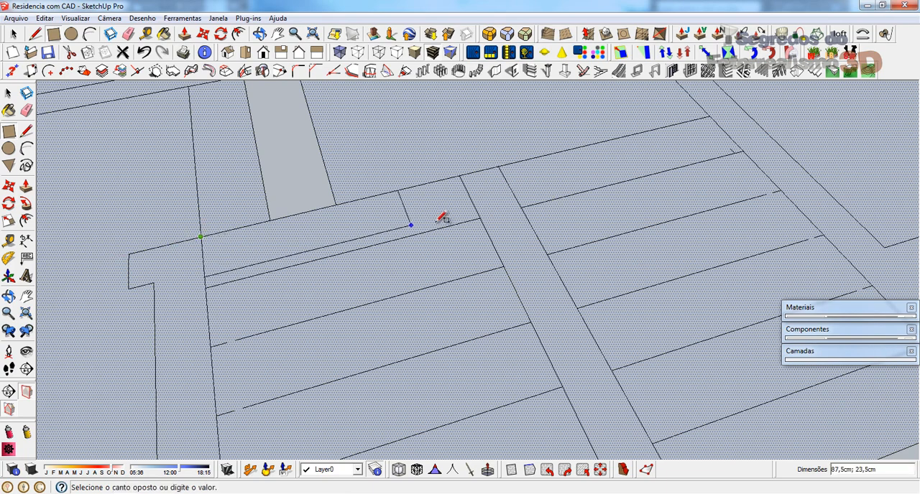
click(480, 215)
click(480, 216)
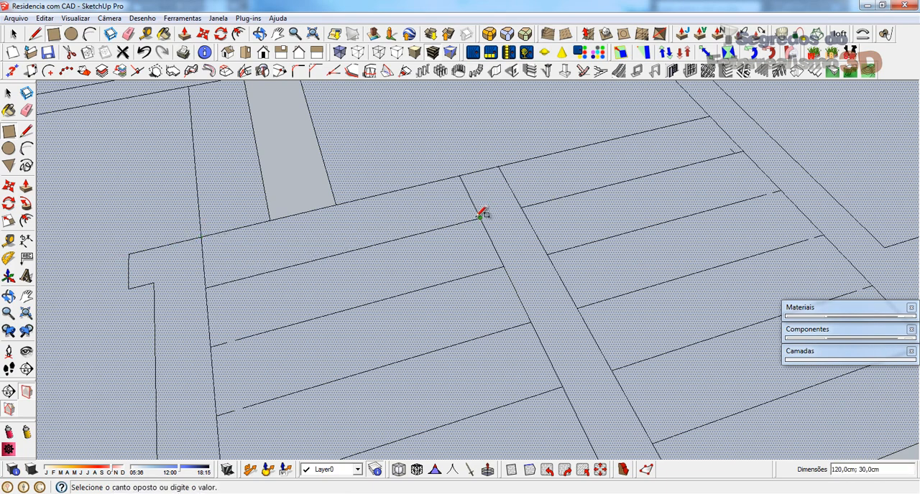
click(202, 236)
scroll(446, 207, down, 5)
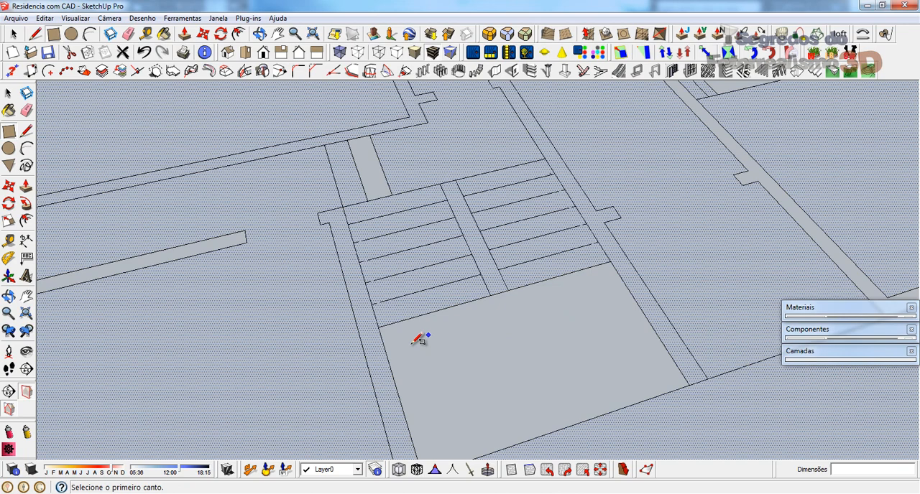
Draw 120 by 30 cm rectangles over the left flight's lower treads, working upward from the landing, to form separate faces
click(378, 325)
click(482, 275)
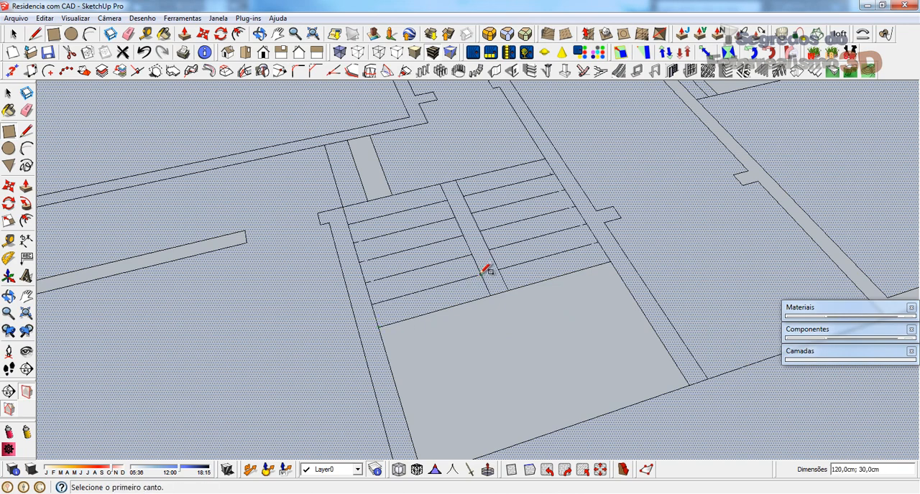
click(374, 300)
click(478, 248)
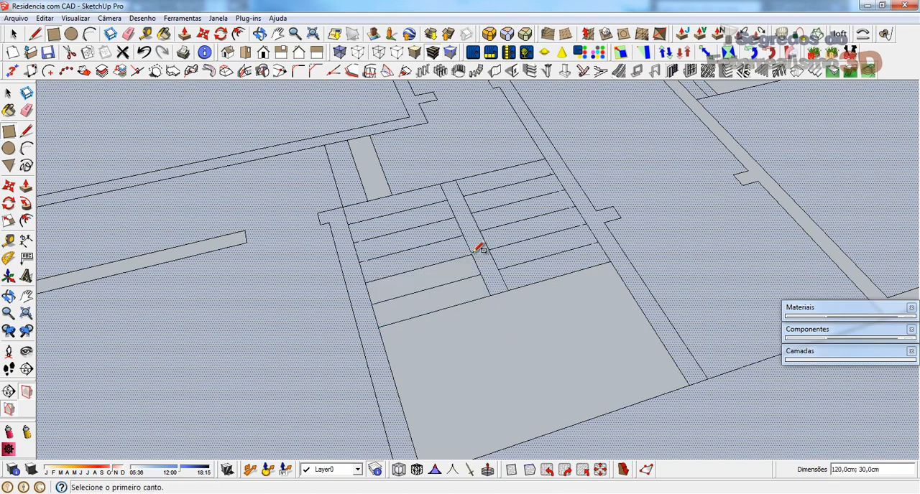
click(368, 279)
click(471, 228)
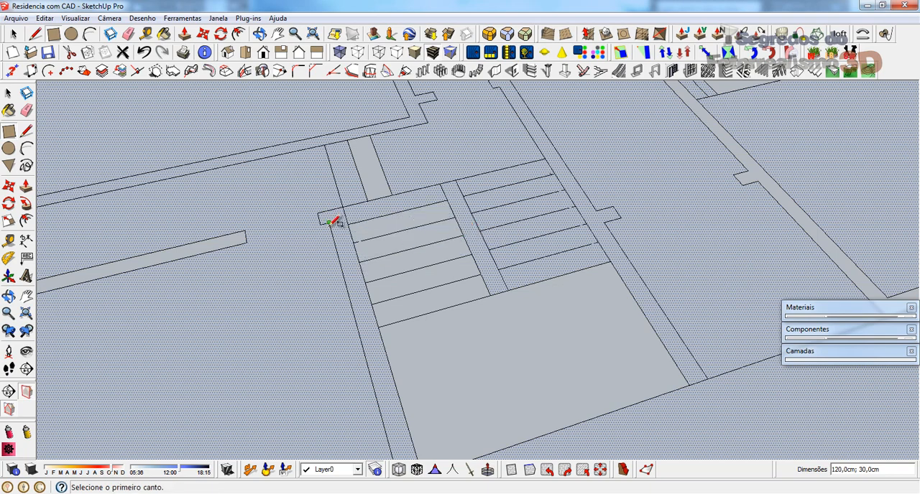
Redraw the left flight's top tread as a rectangle from its lower wall corner to the upper corner at the central divider
scroll(332, 222, up, 3)
click(361, 262)
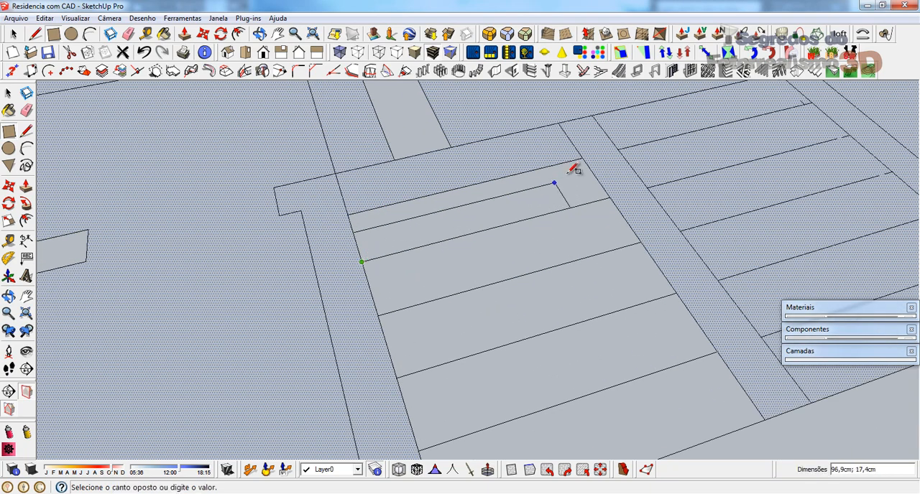
key(Escape)
click(347, 215)
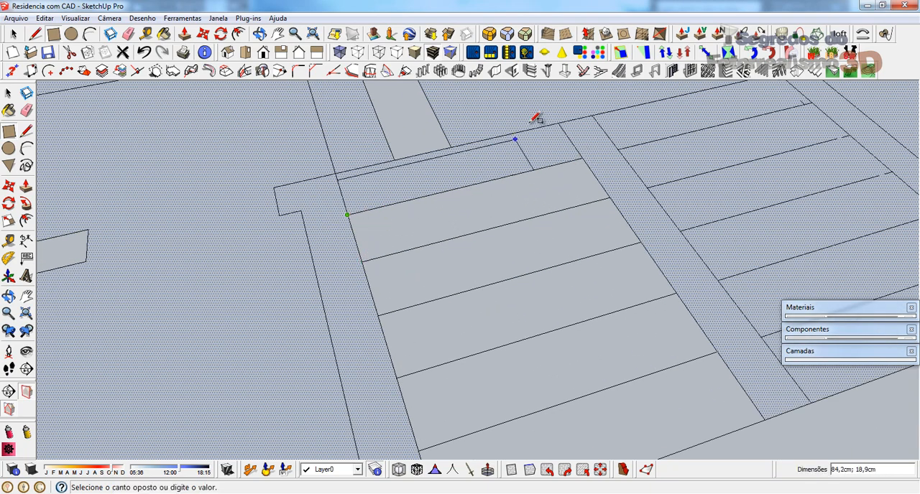
click(559, 123)
scroll(400, 188, down, 2)
scroll(402, 188, down, 1)
scroll(584, 261, up, 2)
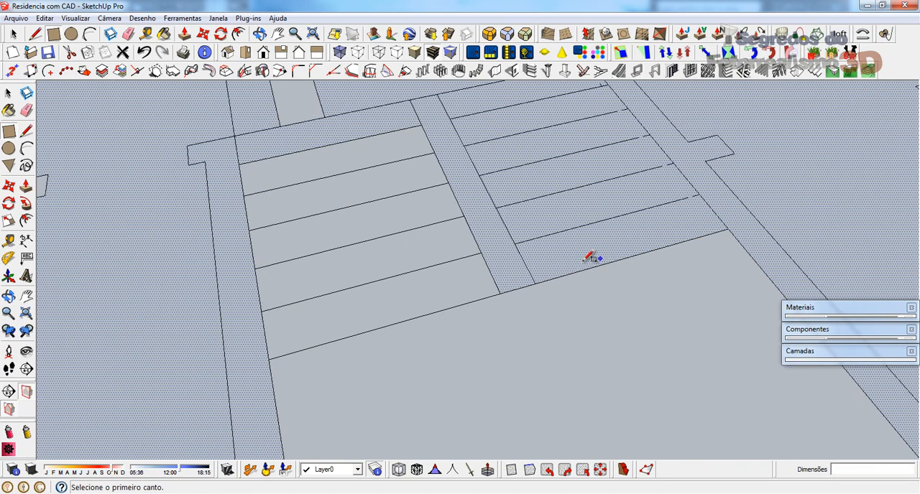
Copy the left flight's uppermost tread face 30 cm upward along the central divider to the wall line
key(space)
click(391, 148)
scroll(441, 246, down, 2)
scroll(463, 225, up, 2)
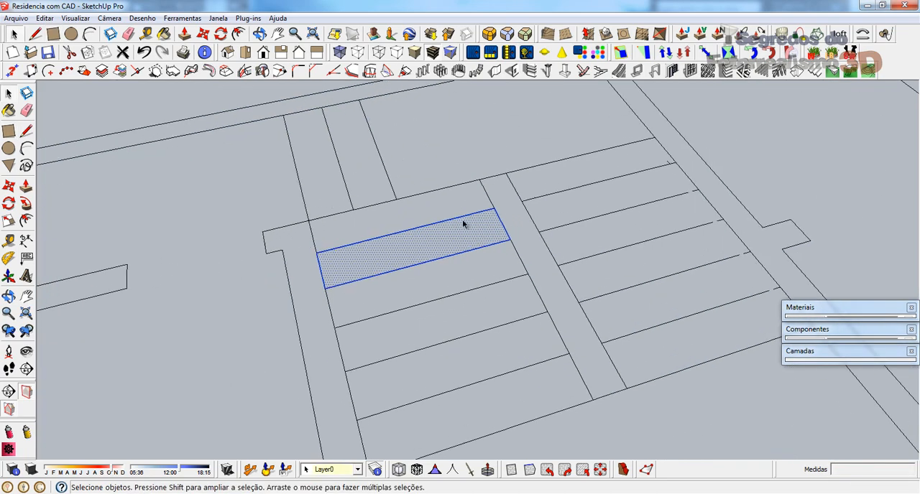
key(m)
click(493, 201)
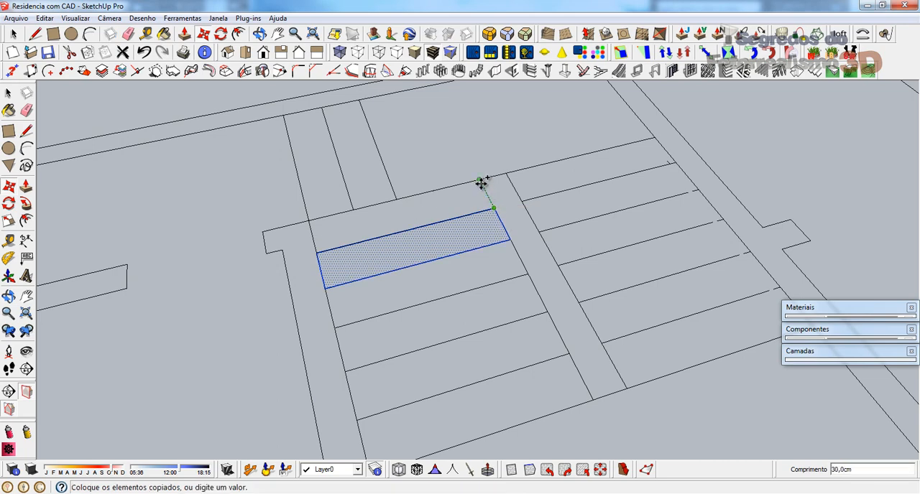
click(480, 182)
Select the left flight's treads one by one and a right-flight tread to check which are separate from the site face
key(space)
click(389, 212)
click(390, 259)
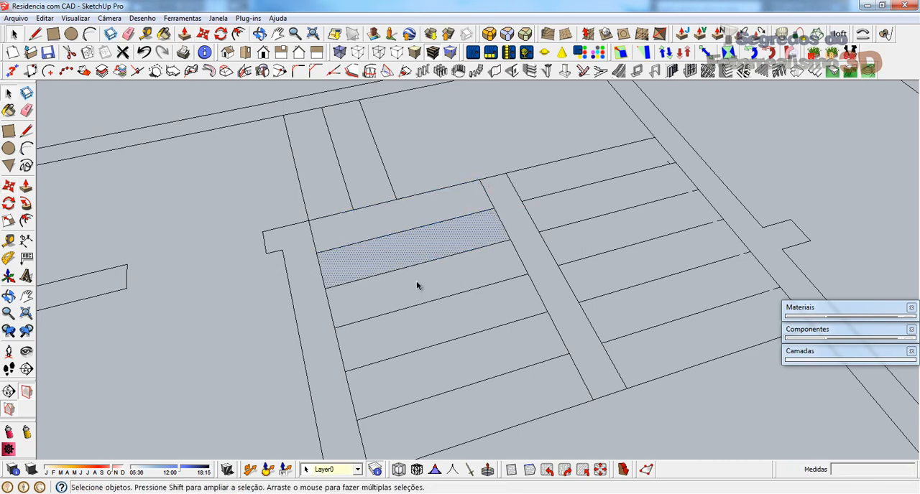
click(417, 282)
click(448, 317)
click(481, 357)
click(513, 399)
click(553, 206)
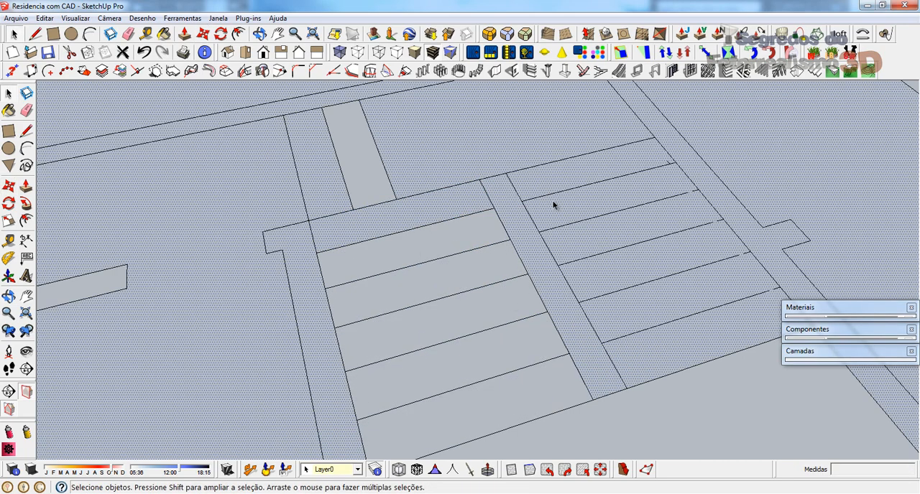
Erase the small leftover triangle above the staircase in the first floor plan
scroll(661, 179, down, 10)
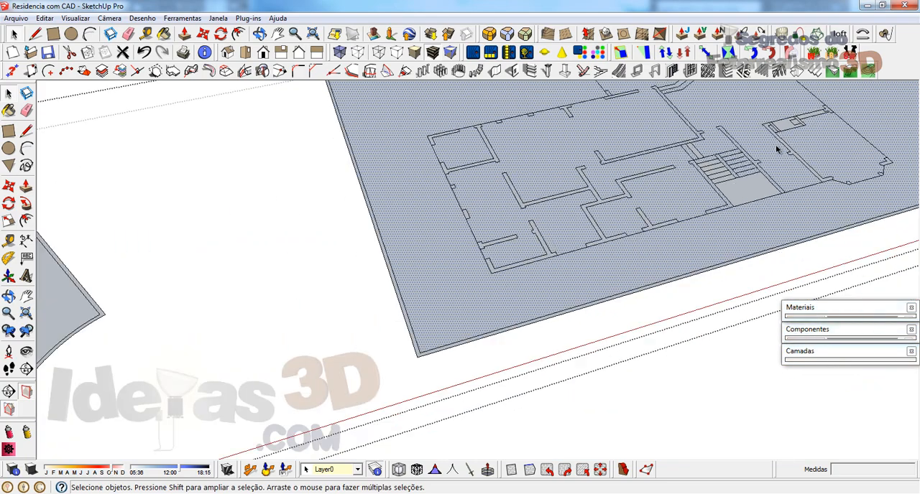
scroll(776, 149, down, 4)
scroll(431, 206, up, 4)
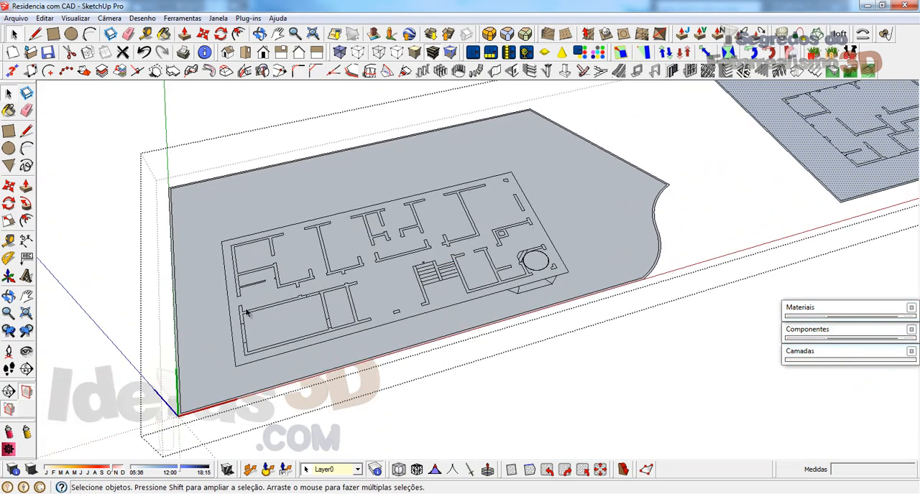
middle_drag(247, 310, 628, 275)
scroll(220, 310, up, 3)
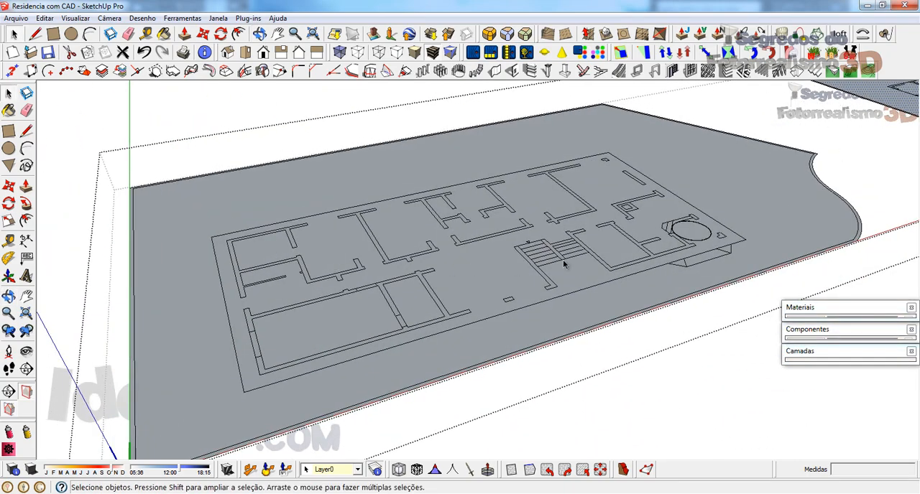
scroll(560, 242, up, 6)
middle_drag(496, 257, 441, 327)
scroll(474, 246, up, 5)
key(e)
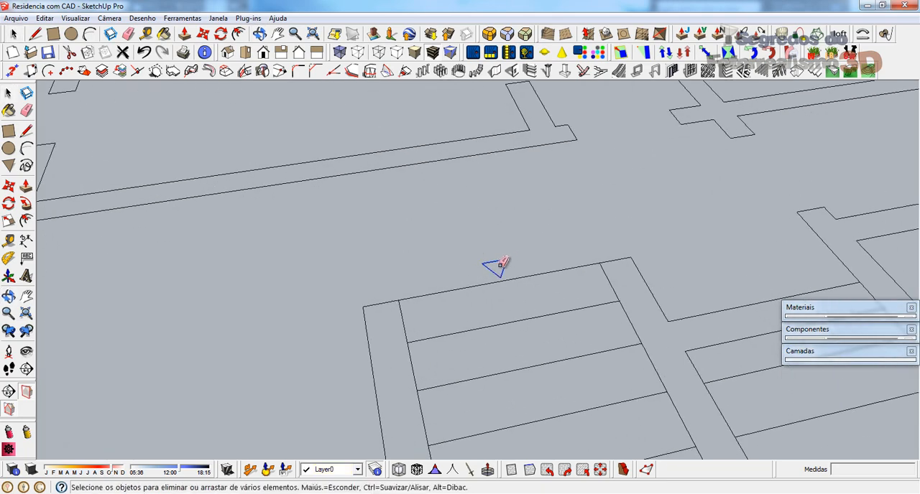
scroll(585, 175, down, 5)
Review the first plan's walls and staircase on the site beside the second plan, and select its site face
scroll(517, 229, down, 6)
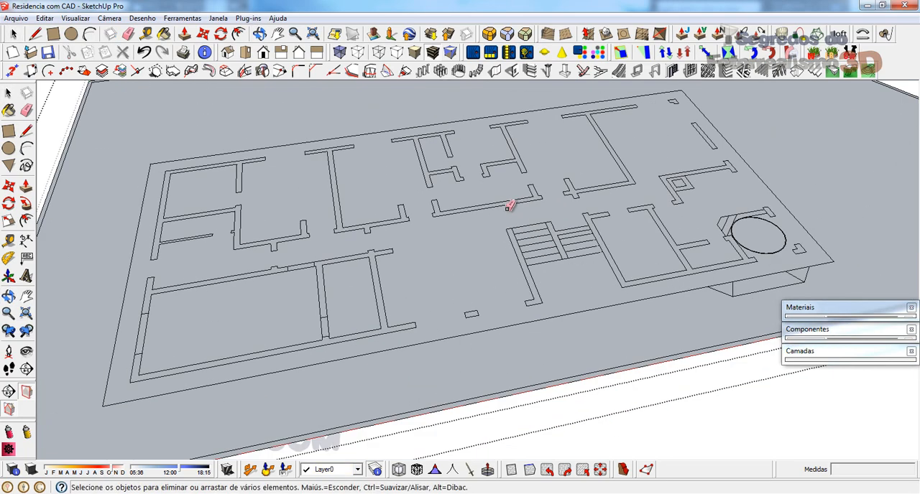
scroll(509, 209, down, 3)
scroll(277, 208, down, 5)
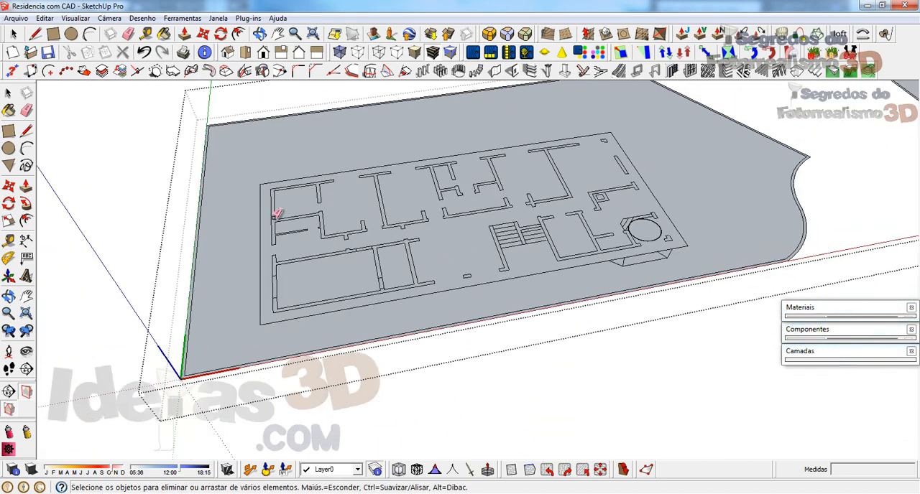
mouse_move(325, 241)
middle_down()
mouse_move(376, 199)
mouse_move(541, 277)
middle_up()
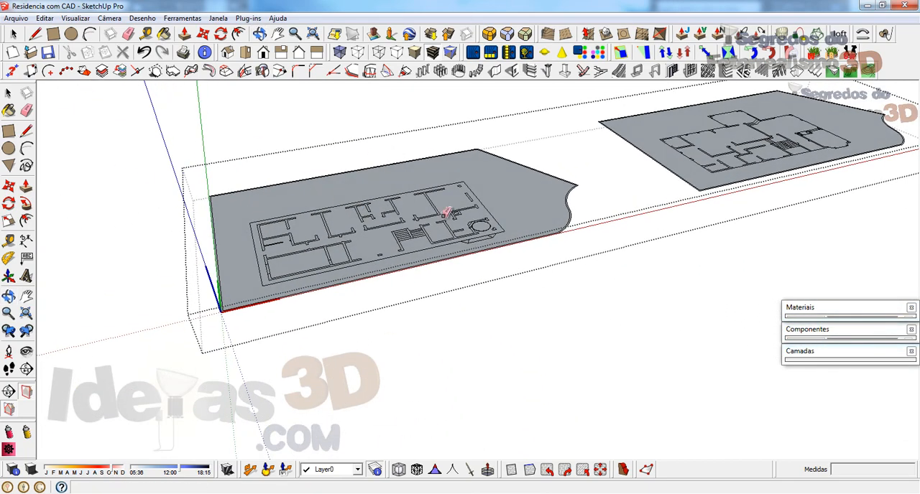
scroll(291, 220, up, 3)
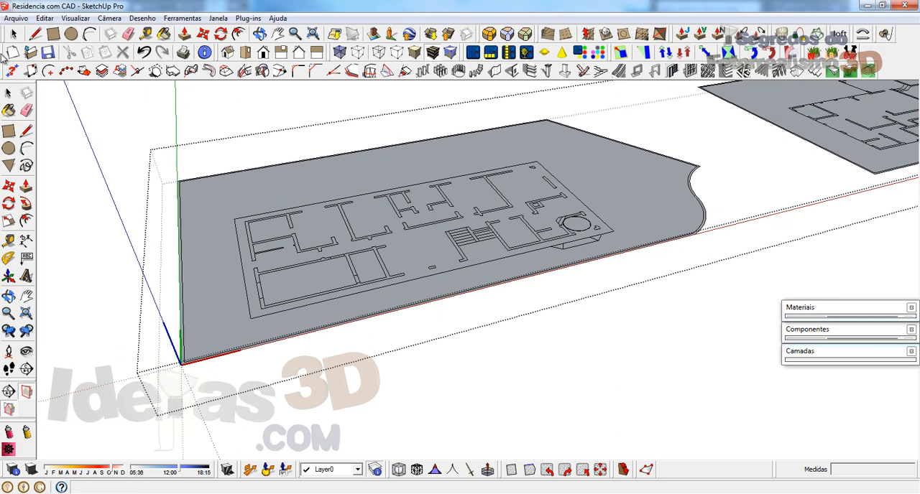
key(space)
click(202, 207)
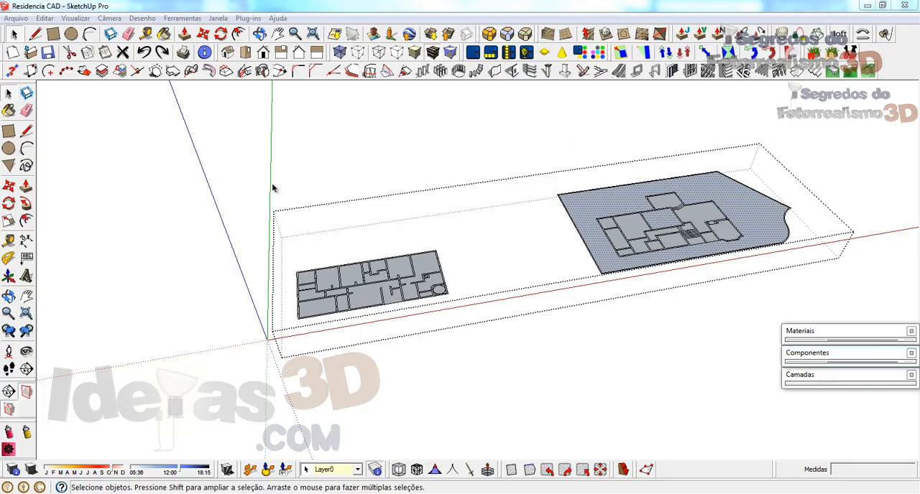
Try to separate the second plan's wall segment above the upper central room from the site face with a 200 by 20 cm rectangle
mouse_move(305, 285)
middle_down()
mouse_move(493, 257)
mouse_move(261, 269)
mouse_move(353, 287)
middle_up()
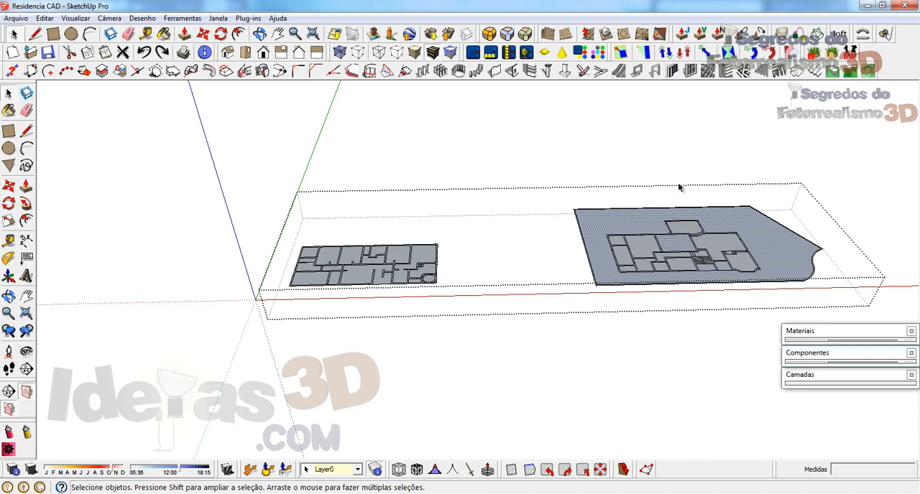
middle_drag(650, 219, 651, 264)
scroll(646, 260, down, 3)
scroll(561, 259, up, 8)
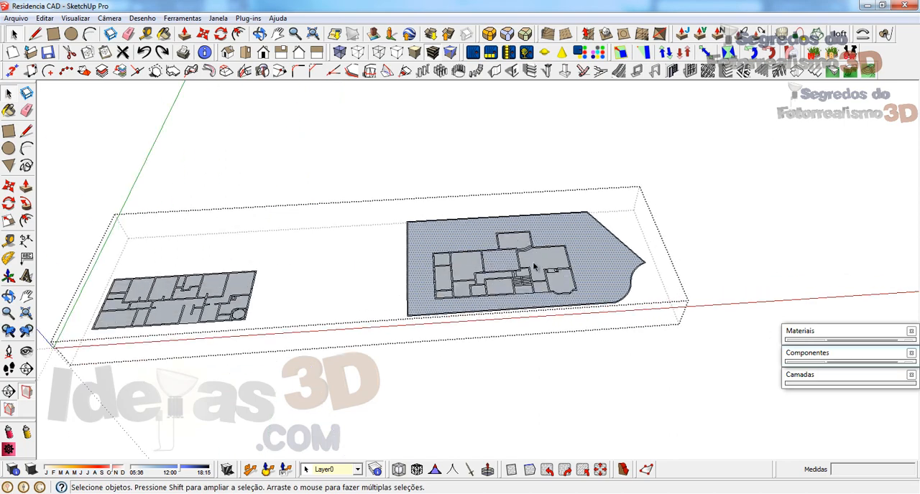
scroll(215, 215, down, 3)
scroll(381, 227, up, 8)
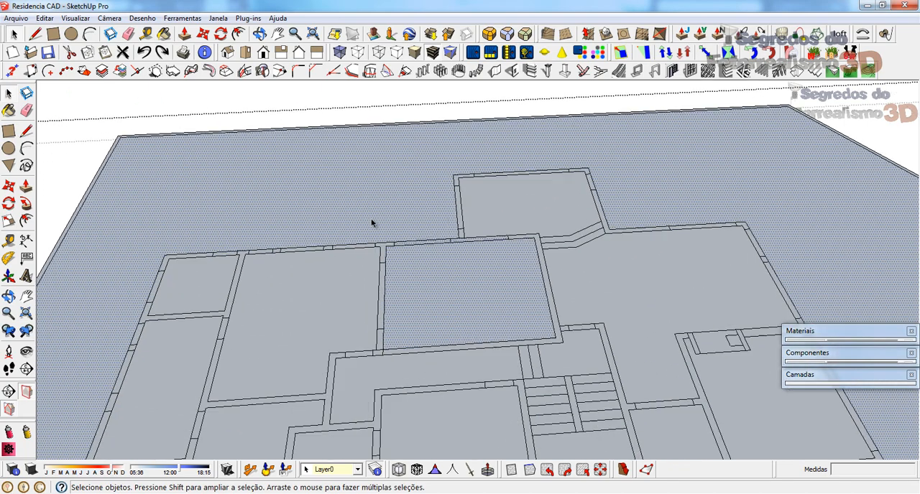
scroll(414, 264, up, 2)
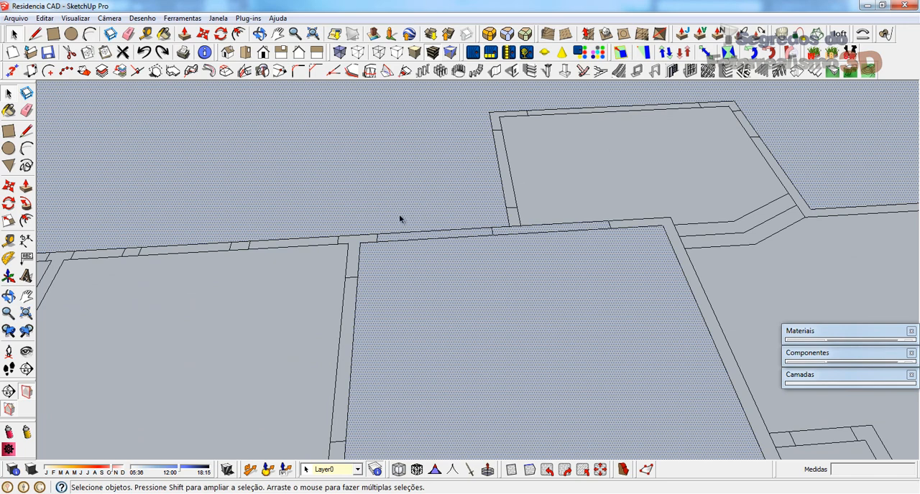
key(r)
click(377, 234)
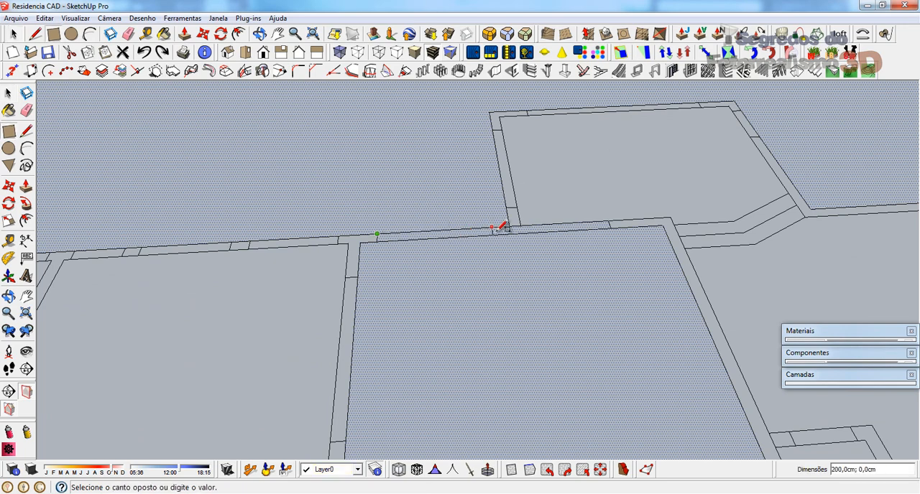
key(Escape)
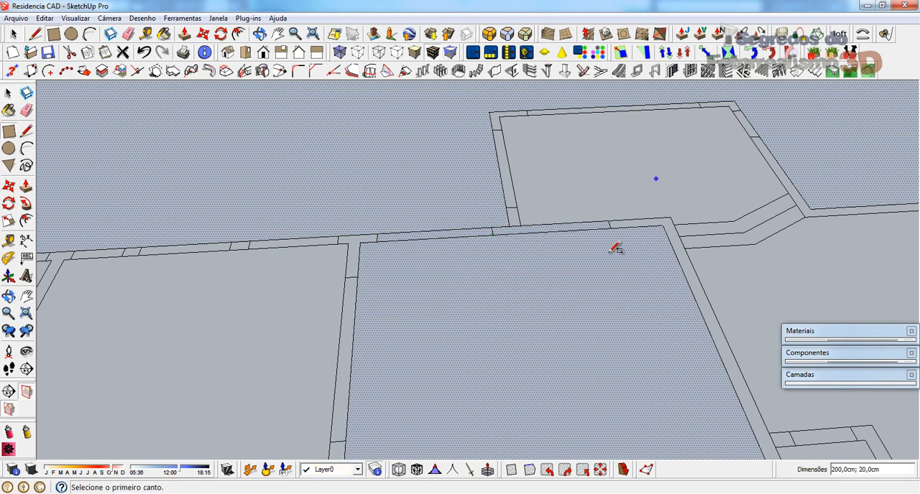
scroll(478, 160, down, 4)
scroll(649, 266, down, 3)
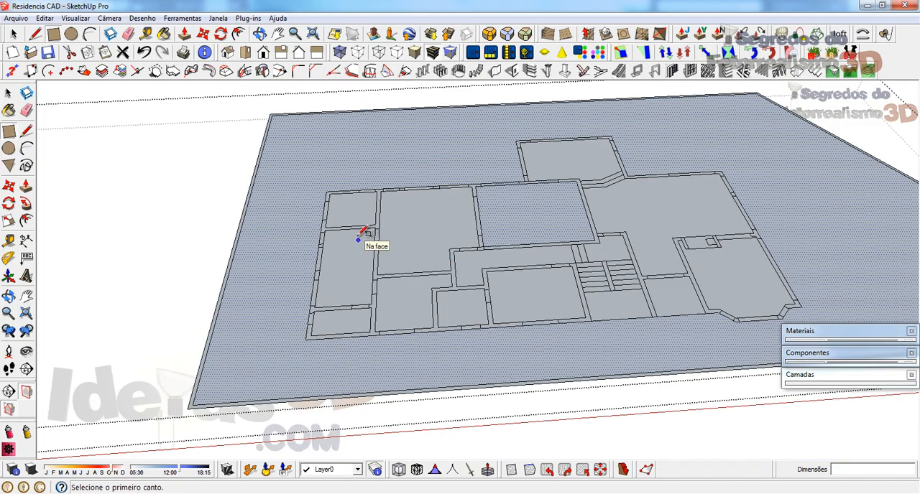
Delete the second plan's site face and rebuild the missing faces of the upper central room's top wall with rectangles
key(space)
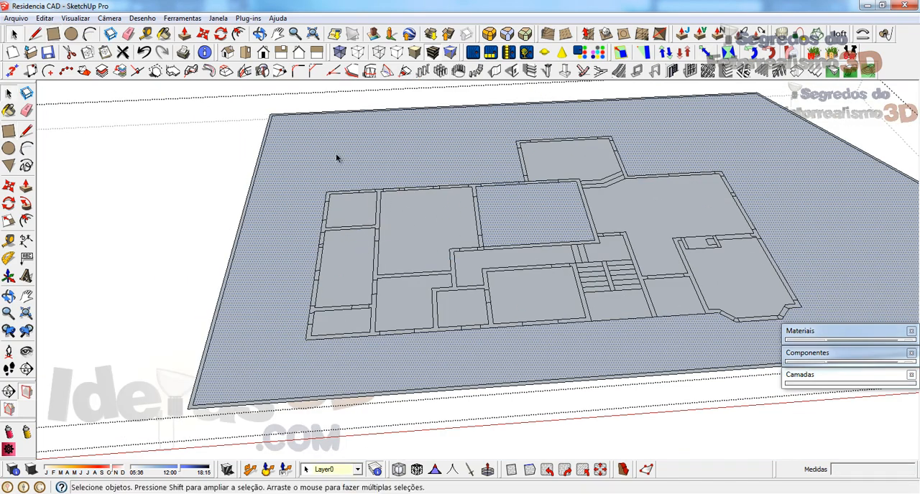
key(Delete)
scroll(474, 163, up, 3)
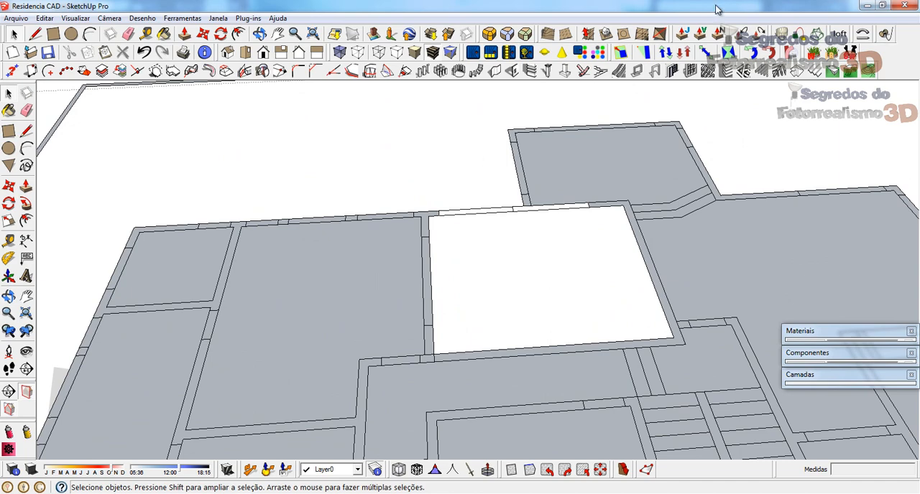
scroll(555, 169, up, 2)
key(r)
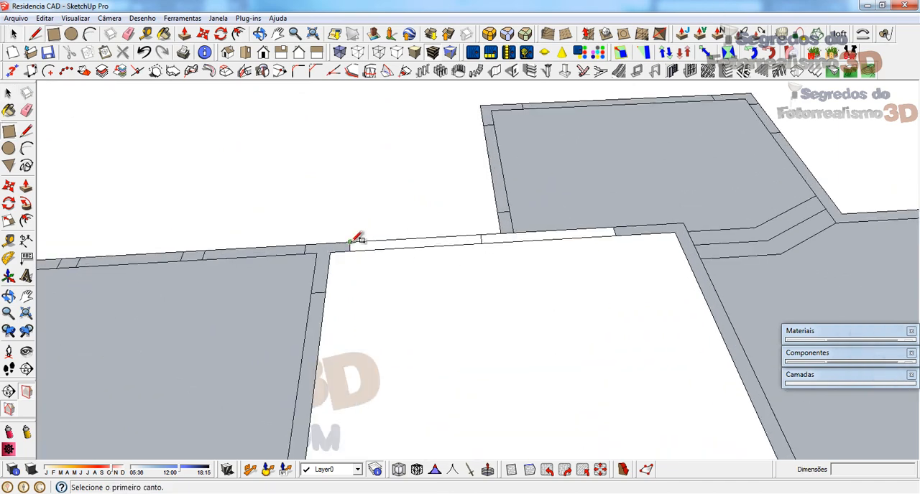
click(350, 245)
click(482, 237)
scroll(508, 225, down, 6)
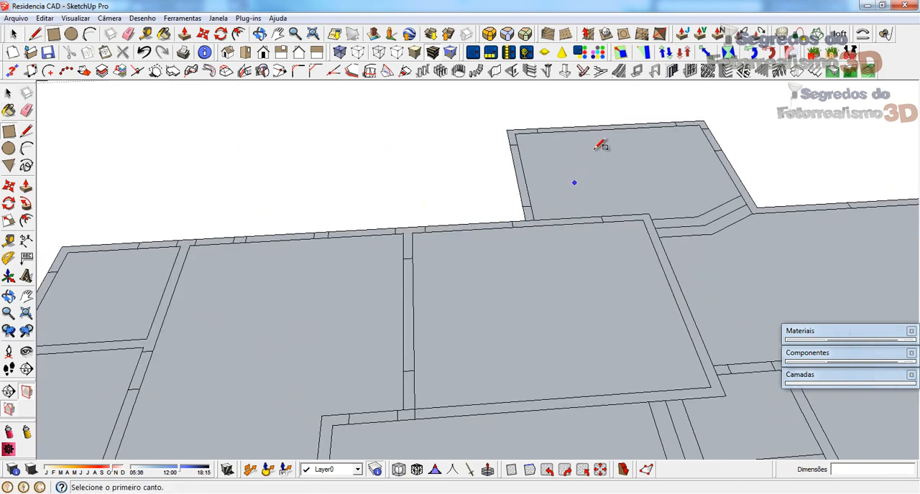
Rebuild the site face with a 385 by 270 cm rectangle from the house's lower outer corner to the plot's inner corner
scroll(462, 267, up, 4)
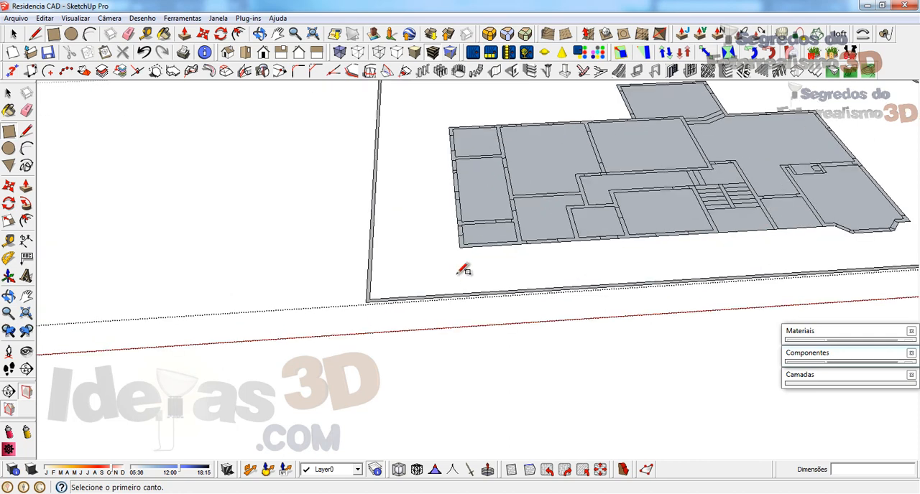
click(463, 232)
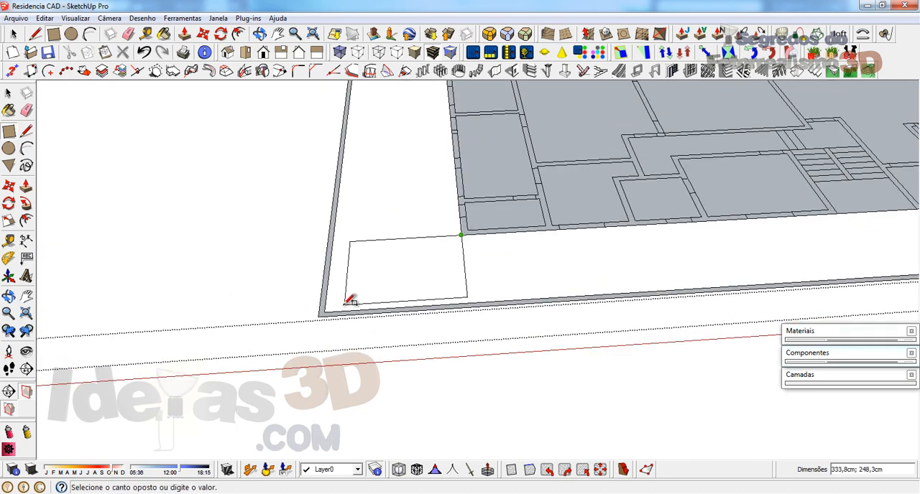
click(323, 313)
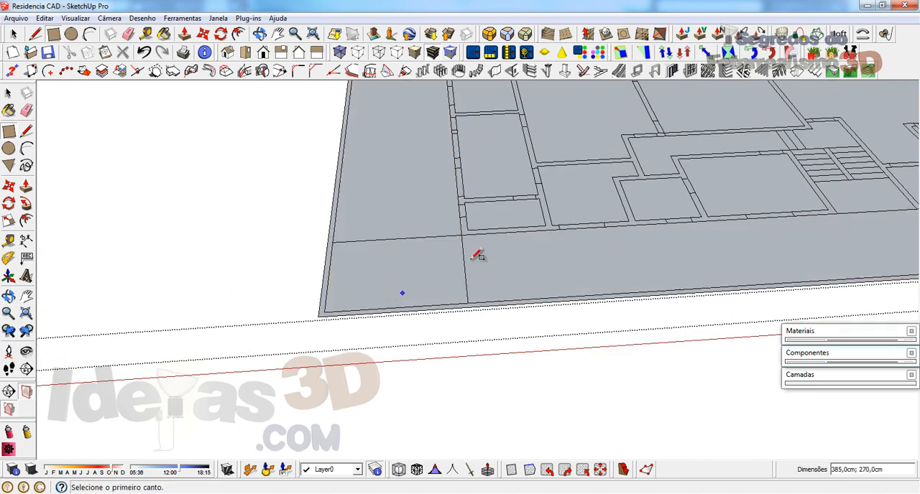
scroll(397, 260, down, 5)
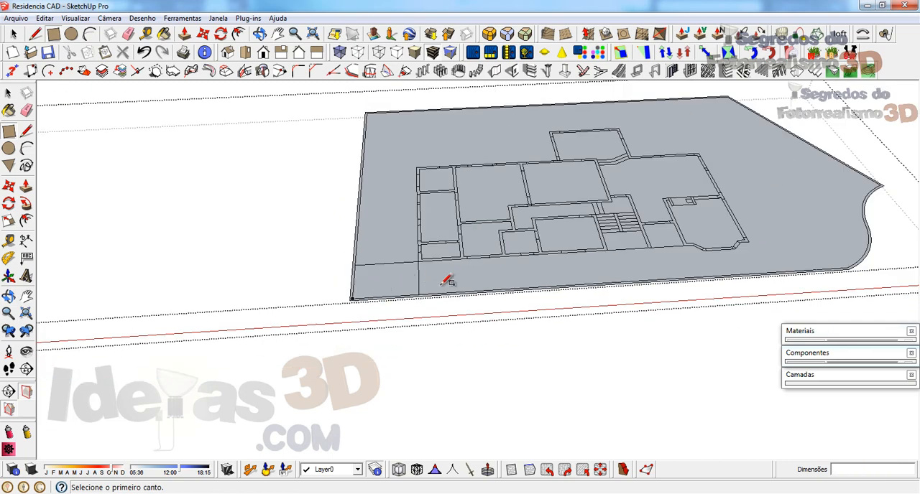
Erase the rectangle's two helper lines crossing the rebuilt site face
key(e)
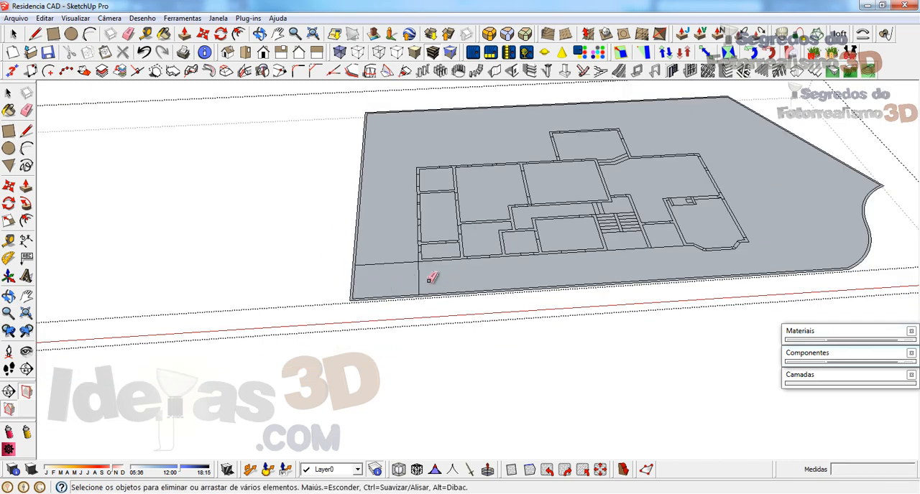
drag(427, 279, 384, 273)
scroll(348, 305, down, 5)
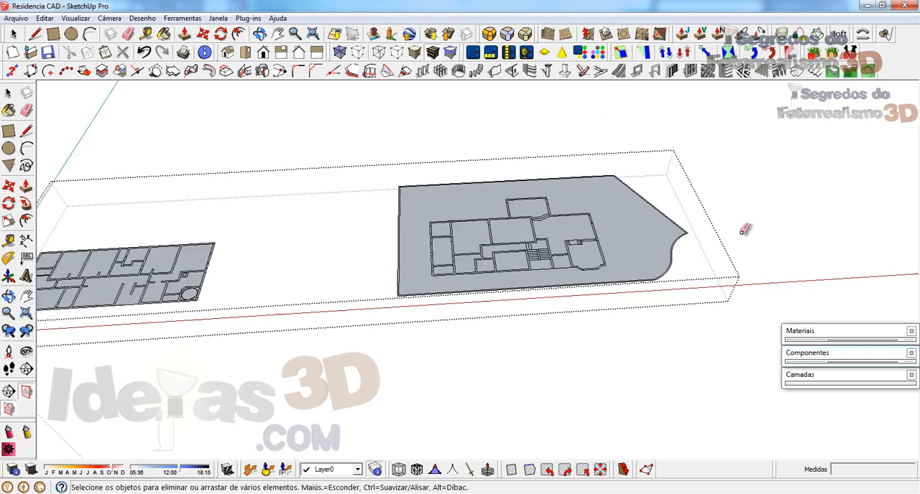
Reverse all faces of both floor plans and the site, then clear the selection
mouse_move(427, 265)
middle_down()
mouse_move(735, 181)
mouse_move(528, 237)
middle_up()
key(space)
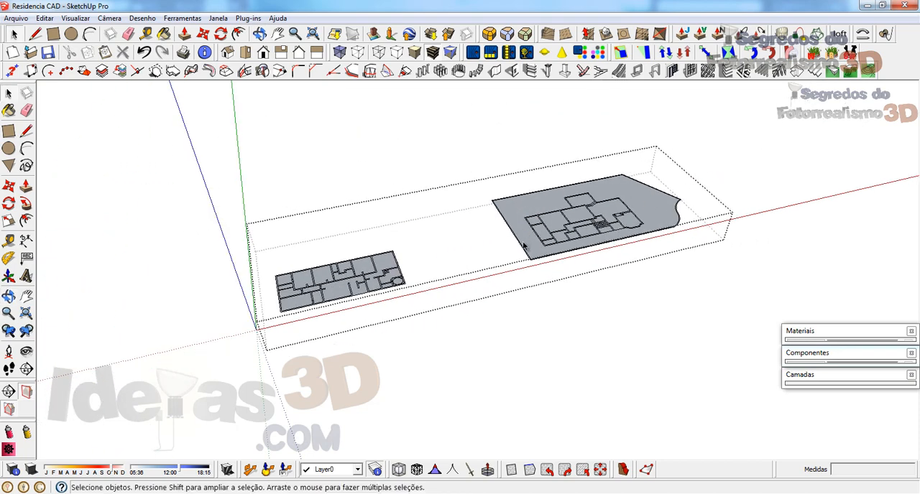
key(ctrl+a)
right_click(541, 213)
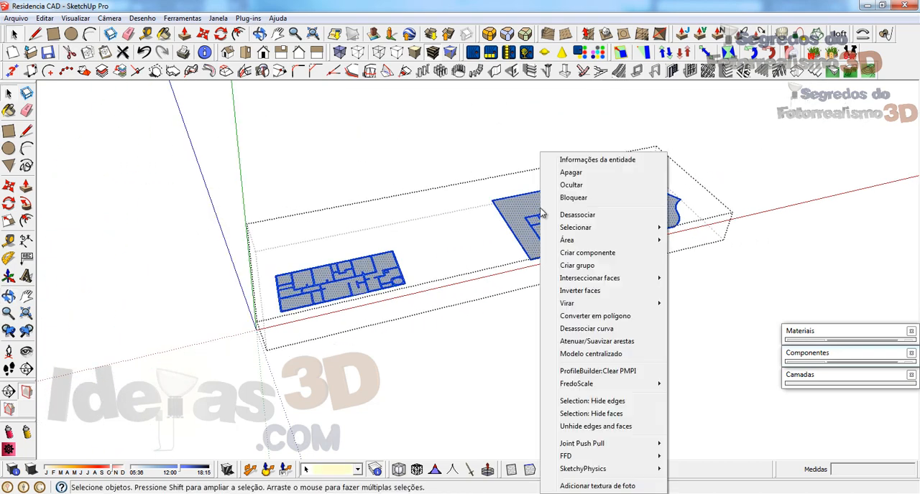
click(580, 291)
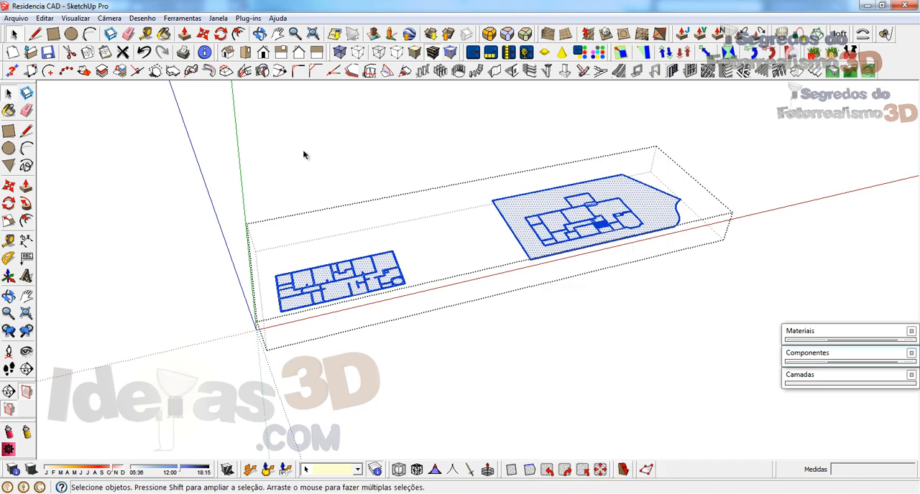
click(421, 191)
scroll(574, 205, up, 3)
middle_drag(710, 210, 667, 235)
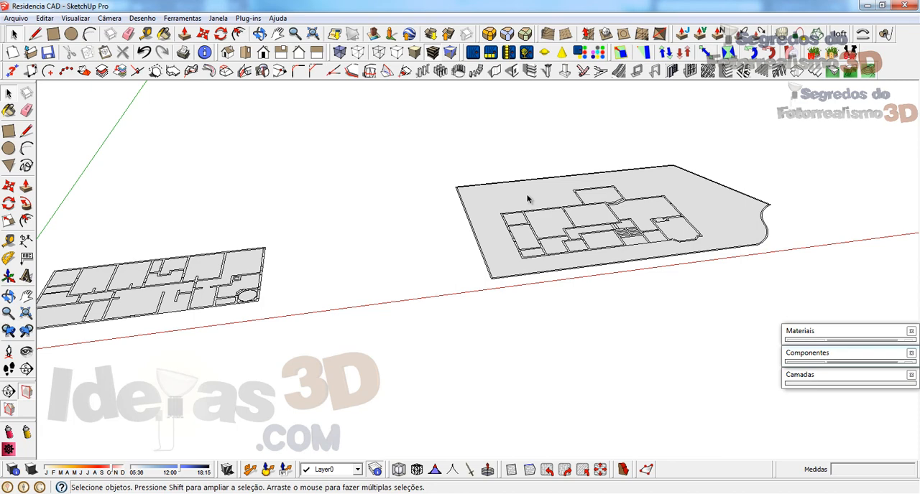
middle_drag(224, 260, 190, 307)
scroll(195, 300, up, 3)
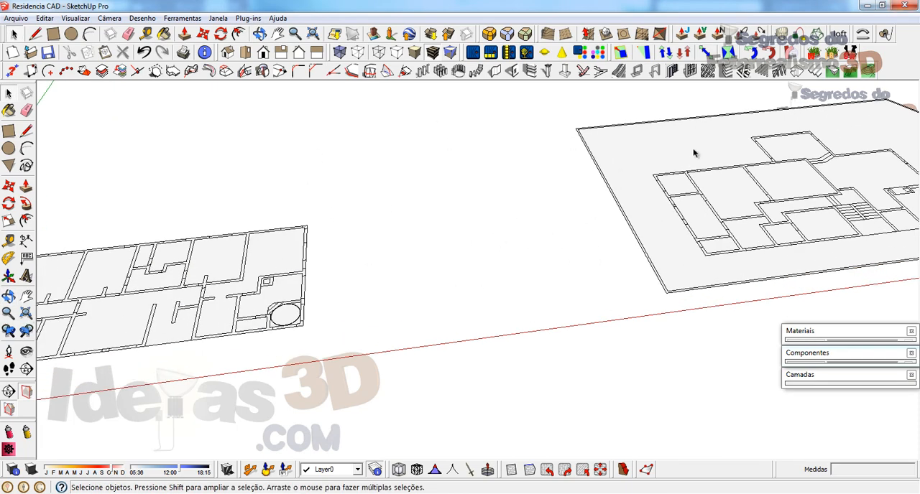
Examine the faces of both floor plans and the site from several angles
scroll(669, 158, down, 4)
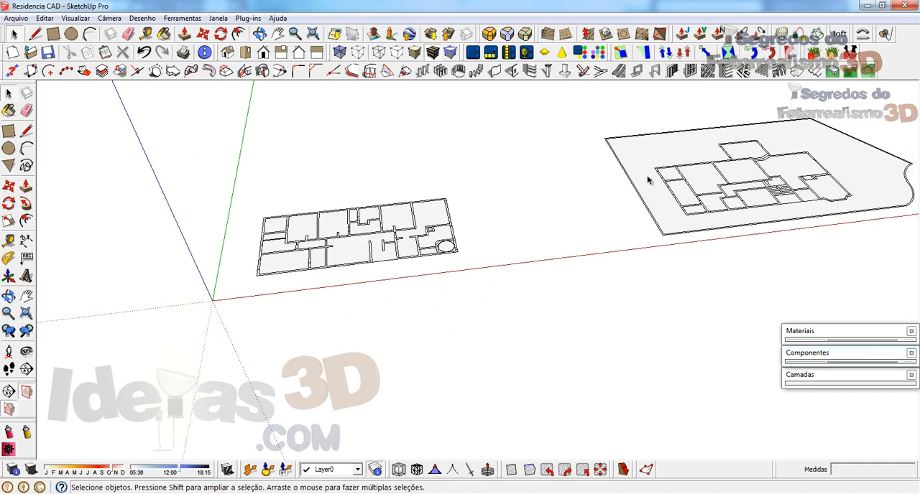
scroll(247, 263, down, 2)
scroll(628, 169, up, 4)
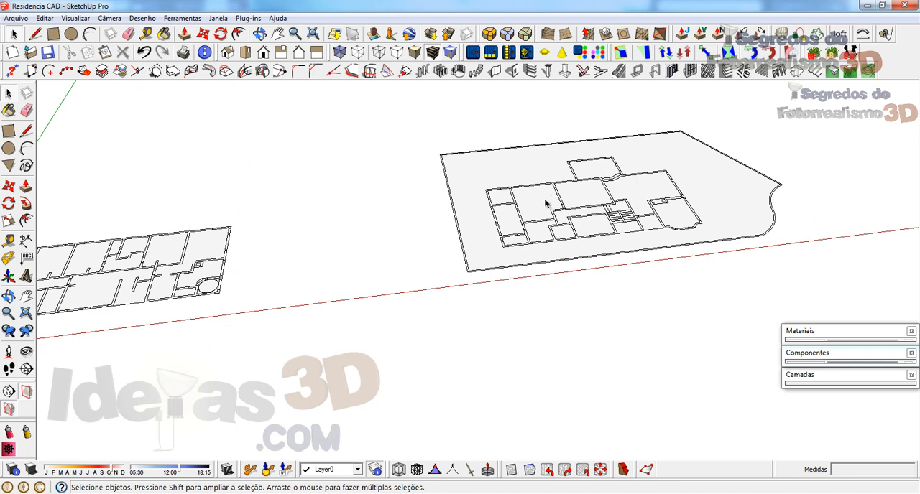
scroll(546, 204, up, 5)
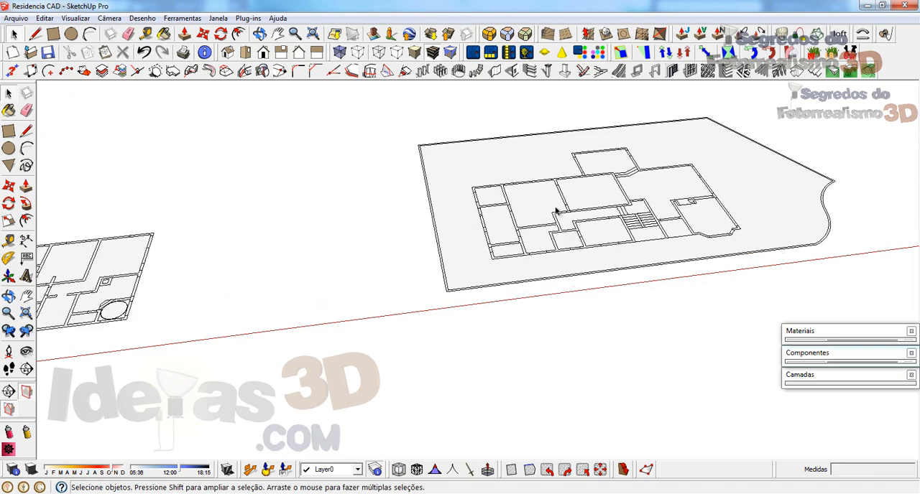
middle_drag(575, 212, 532, 205)
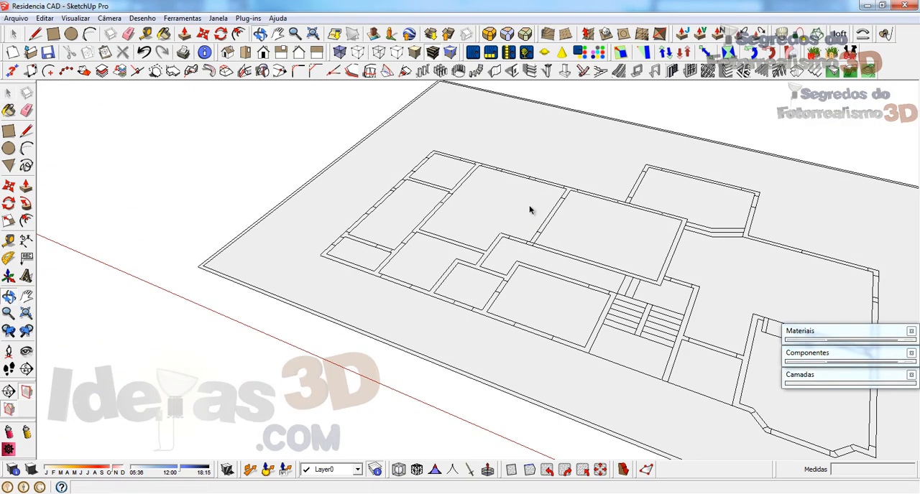
scroll(533, 199, down, 5)
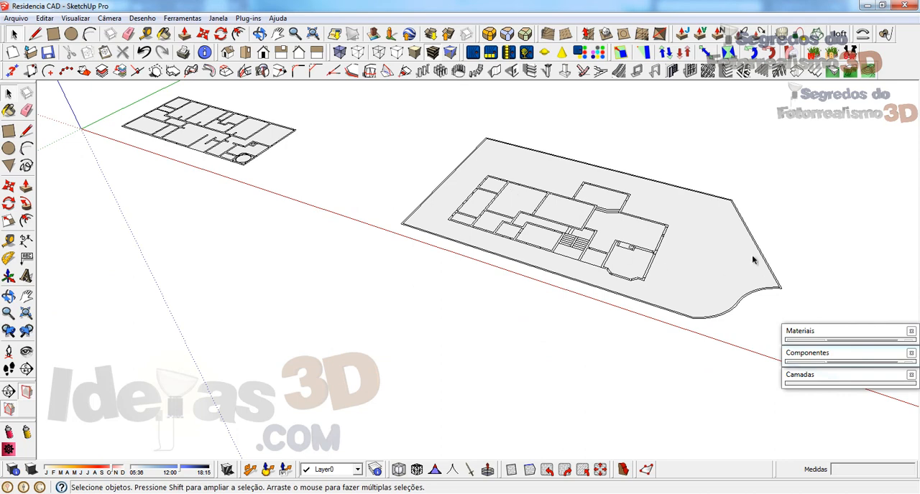
mouse_move(509, 187)
middle_down()
mouse_move(364, 199)
mouse_move(499, 192)
middle_up()
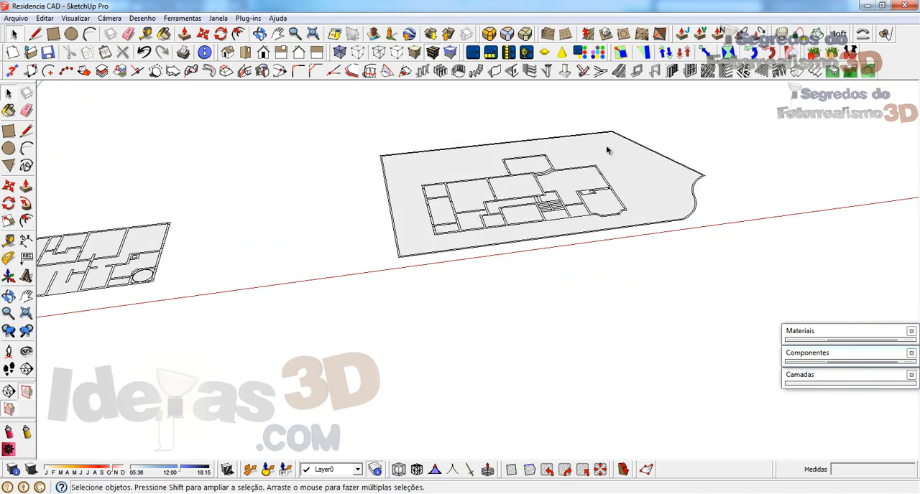
scroll(544, 172, up, 1)
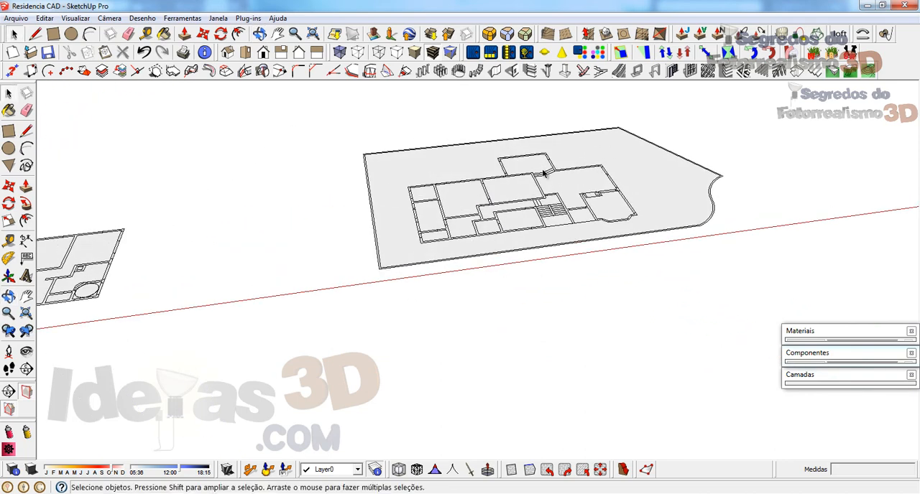
Open the floor plan group for editing and select the large central room face of the smaller plan to check its extent
click(418, 168)
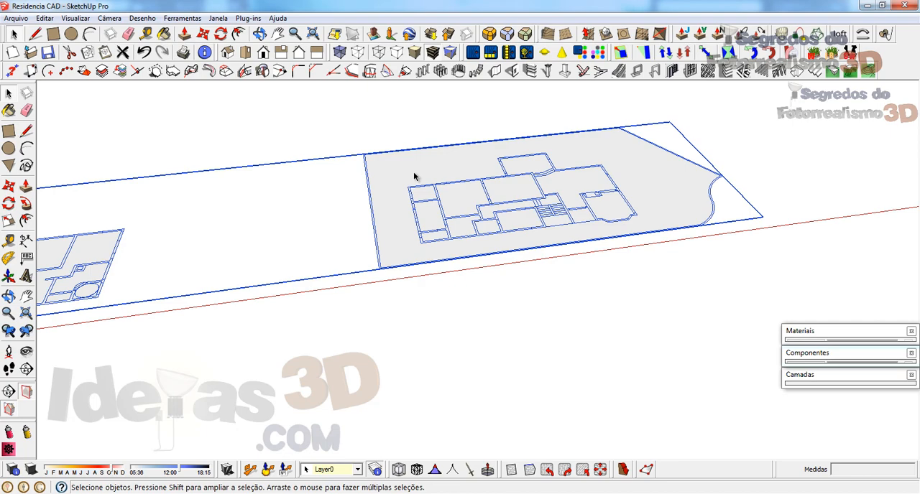
double_click(639, 178)
scroll(841, 191, down, 2)
scroll(378, 189, up, 7)
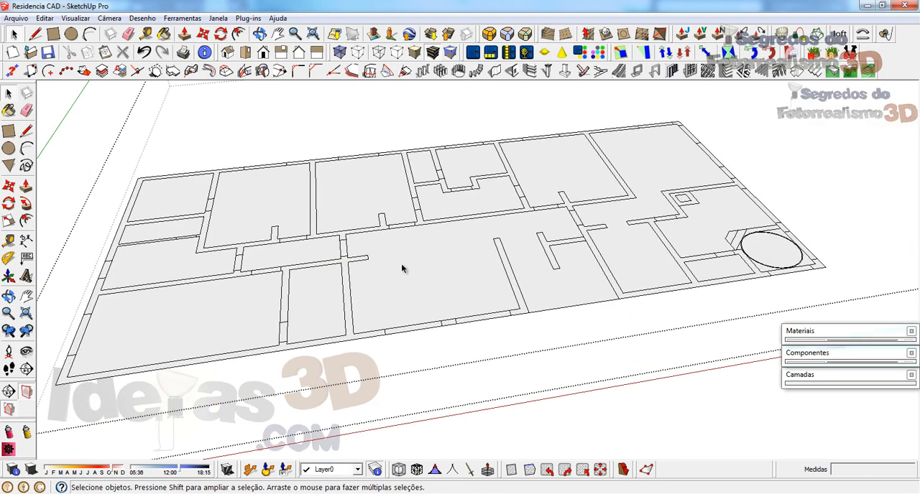
click(402, 268)
scroll(532, 244, up, 5)
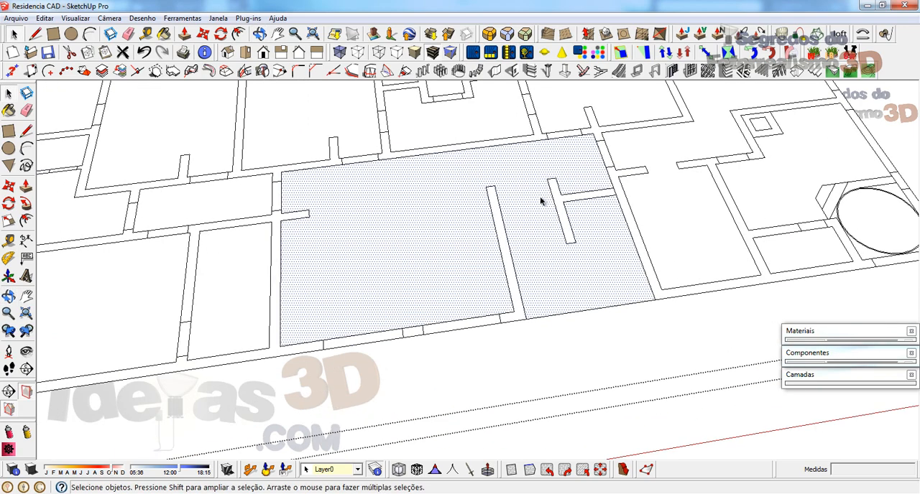
scroll(539, 244, down, 2)
scroll(388, 271, down, 1)
scroll(603, 219, up, 5)
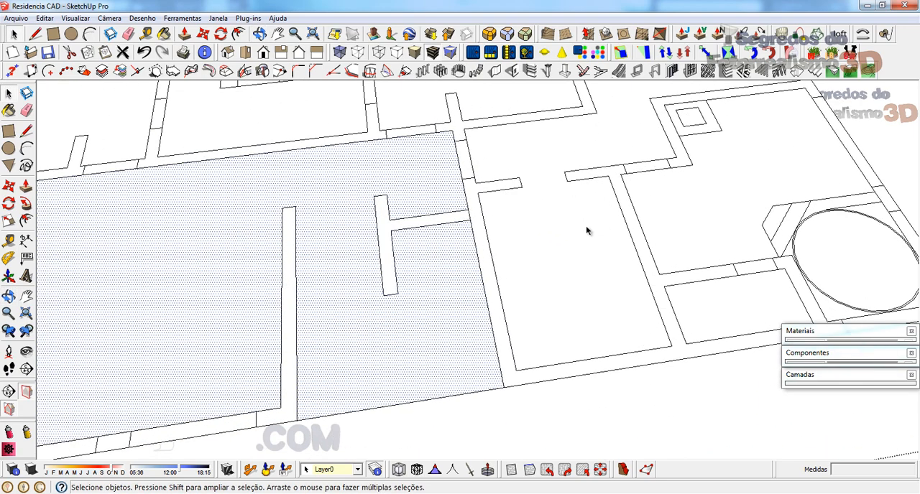
Draw a rectangle between the two wall ends above the closet beside the stair area, separating its face from the corridor
click(586, 231)
scroll(480, 214, up, 5)
key(r)
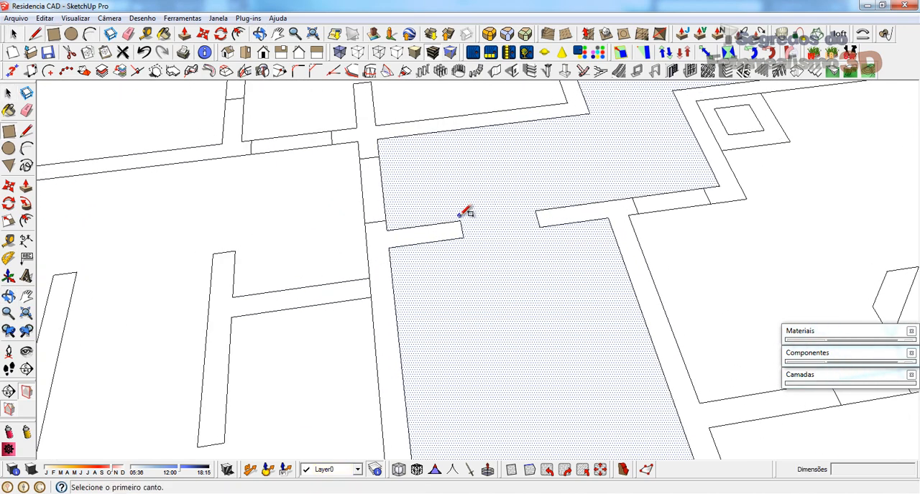
click(461, 220)
click(545, 219)
scroll(571, 212, down, 3)
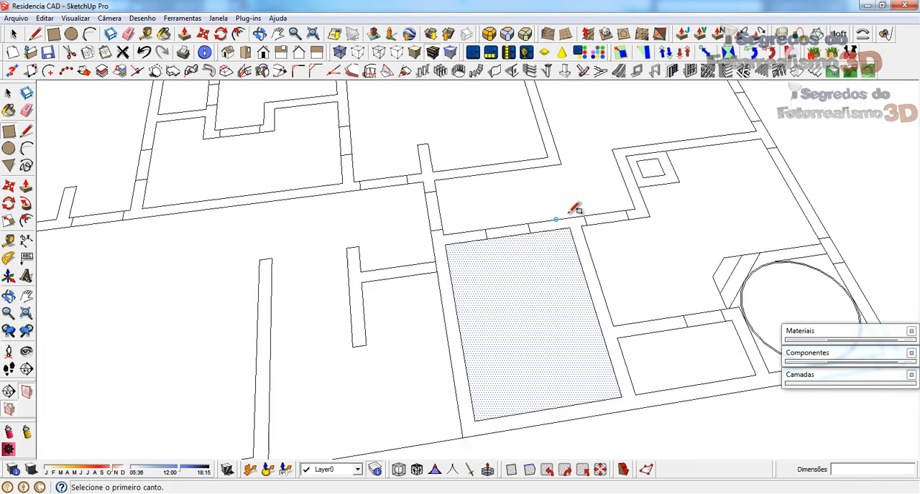
scroll(546, 216, down, 4)
scroll(481, 301, up, 4)
key(space)
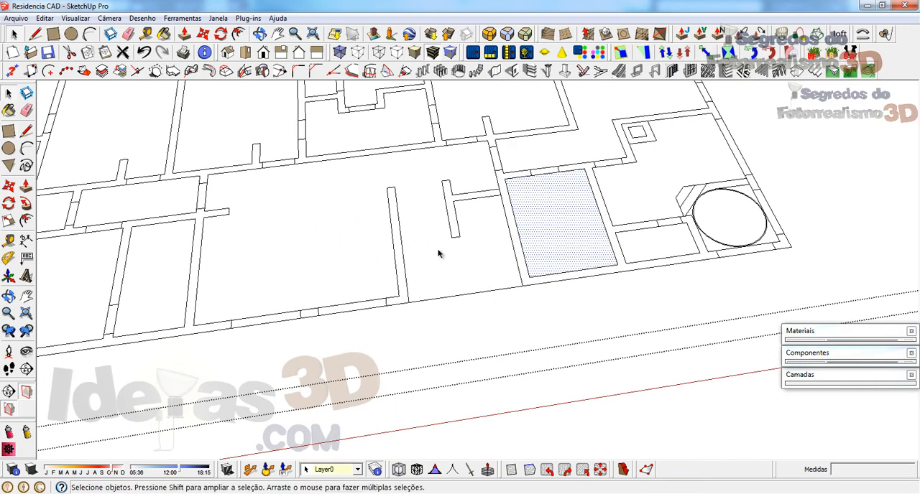
Select the large central room face and compare its open layout with the TV room and stair area in the AutoCAD drawing
click(438, 253)
scroll(388, 287, down, 1)
scroll(316, 345, down, 3)
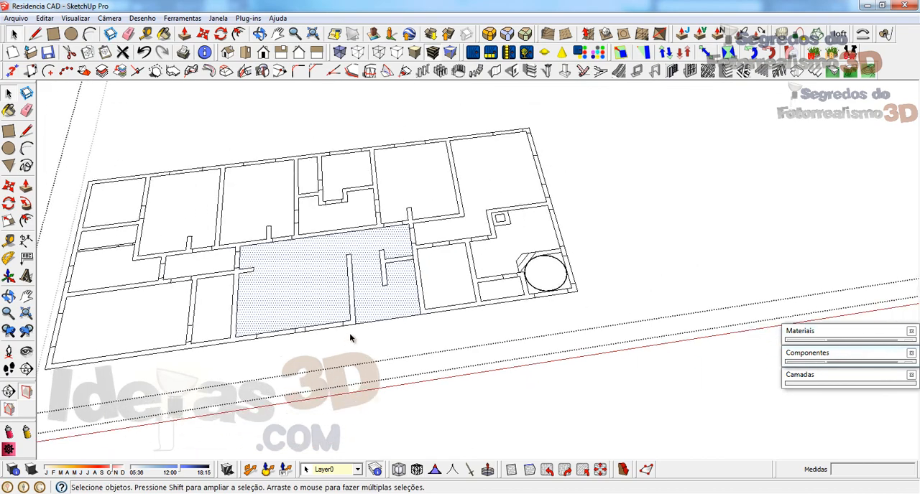
middle_drag(351, 338, 340, 263)
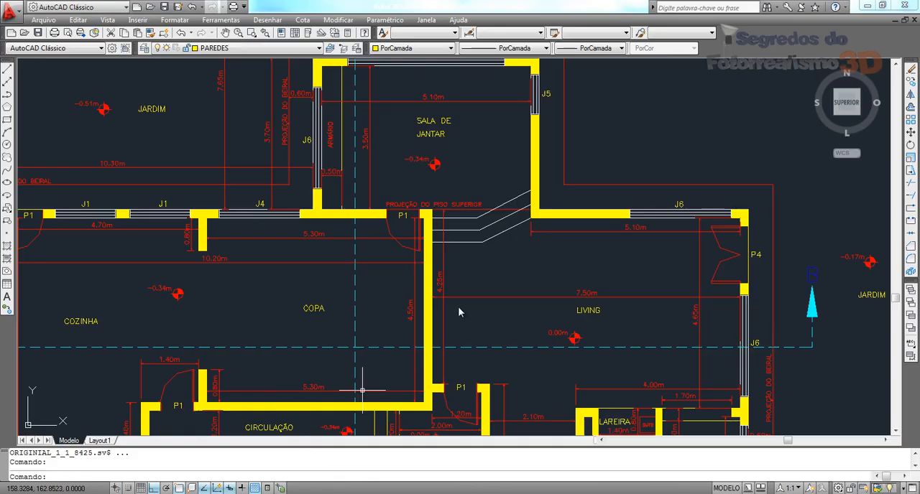
scroll(456, 312, down, 6)
scroll(97, 338, up, 4)
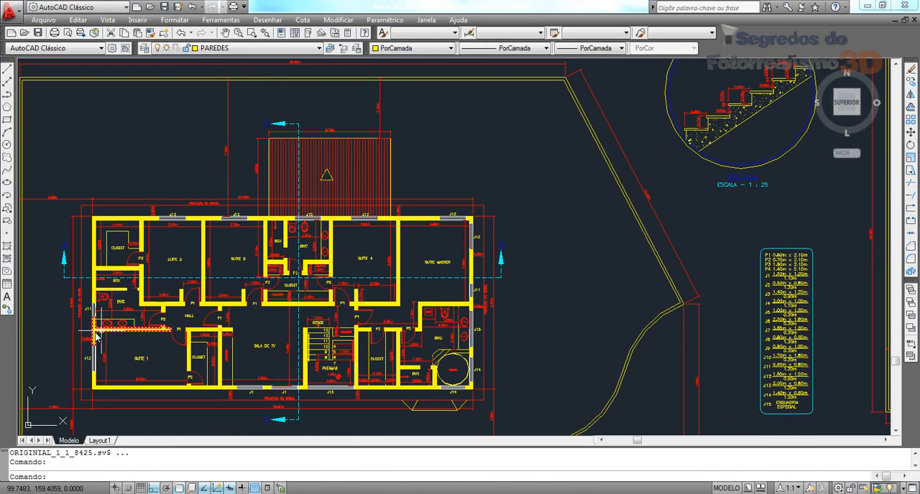
scroll(96, 331, up, 4)
middle_drag(389, 372, 379, 270)
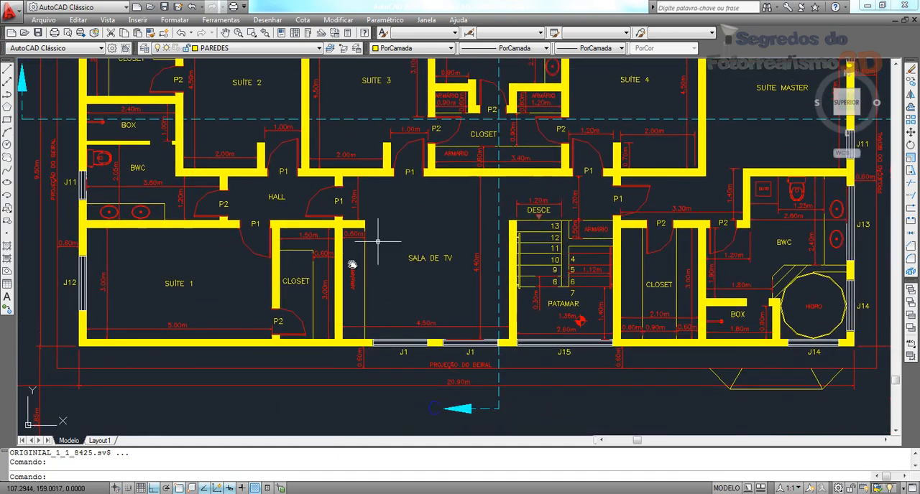
Switch back to SketchUp and review both floor plans and the site inside the open group
key(alt+Tab)
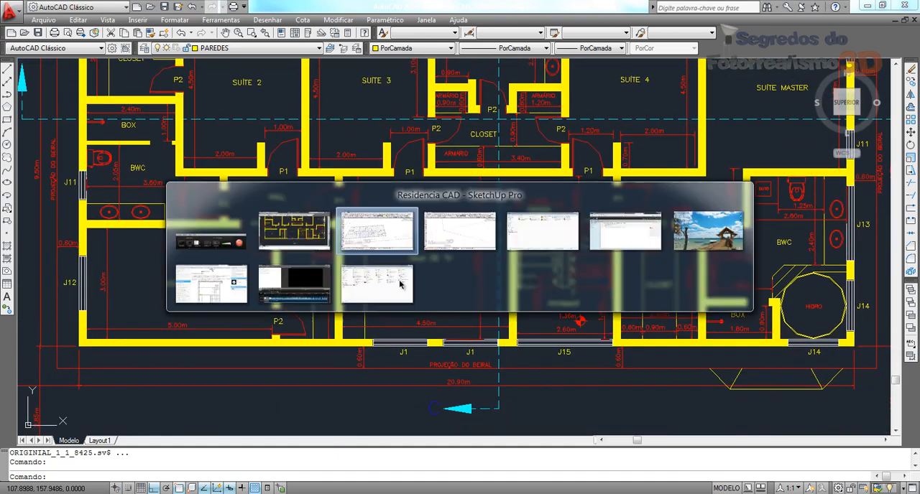
scroll(532, 271, down, 4)
scroll(340, 279, up, 3)
scroll(26, 383, down, 3)
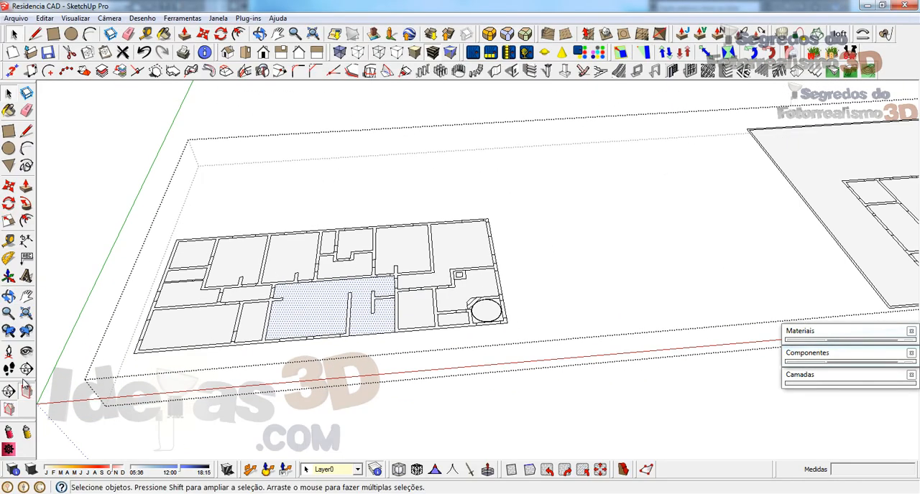
scroll(26, 382, down, 3)
middle_drag(613, 276, 576, 301)
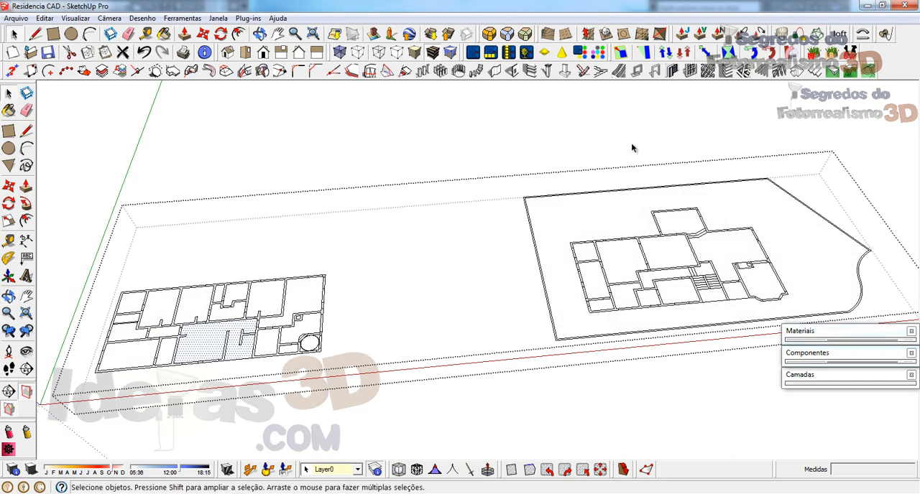
middle_drag(632, 148, 678, 193)
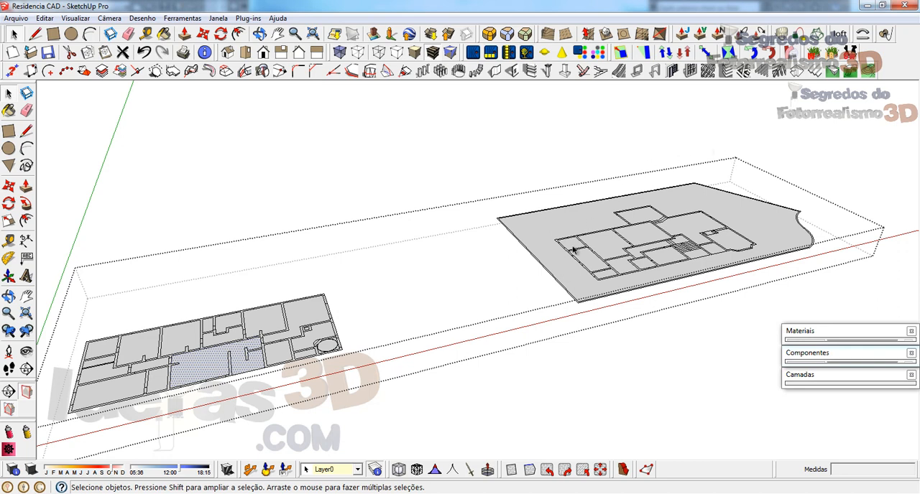
scroll(748, 242, up, 5)
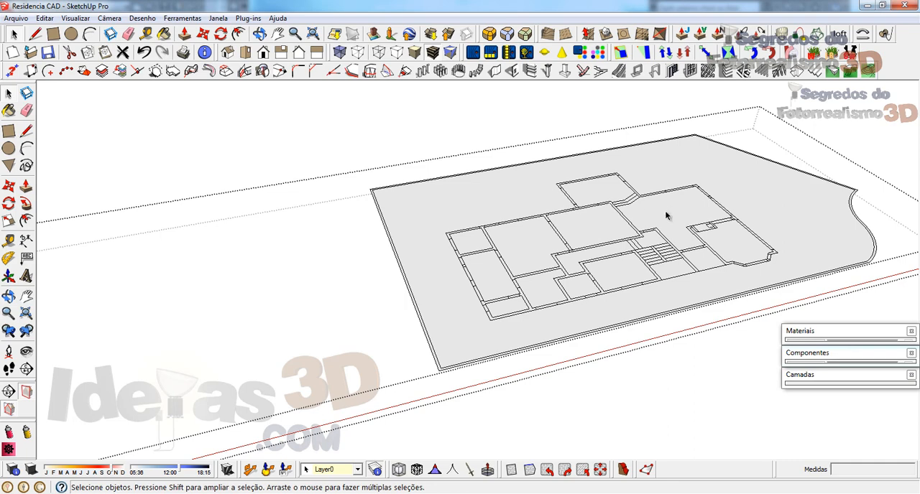
scroll(641, 240, down, 6)
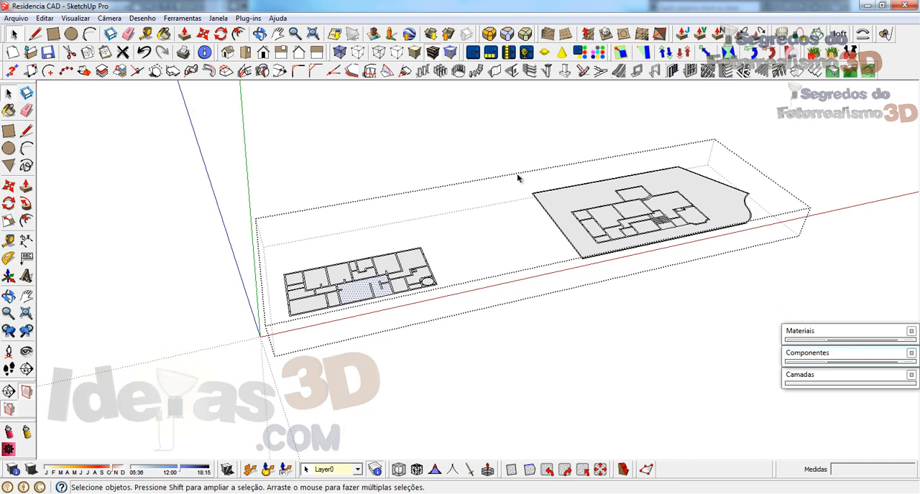